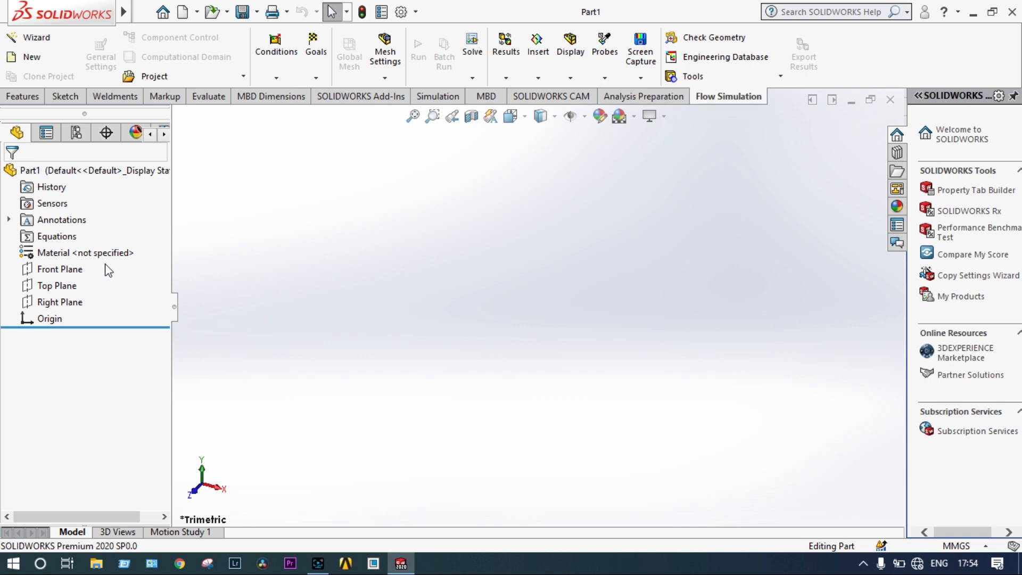
Sketch on the Front Plane a slanted line about 63 mm long up to the origin and a horizontal line about 77 mm long from there.
click(78, 271)
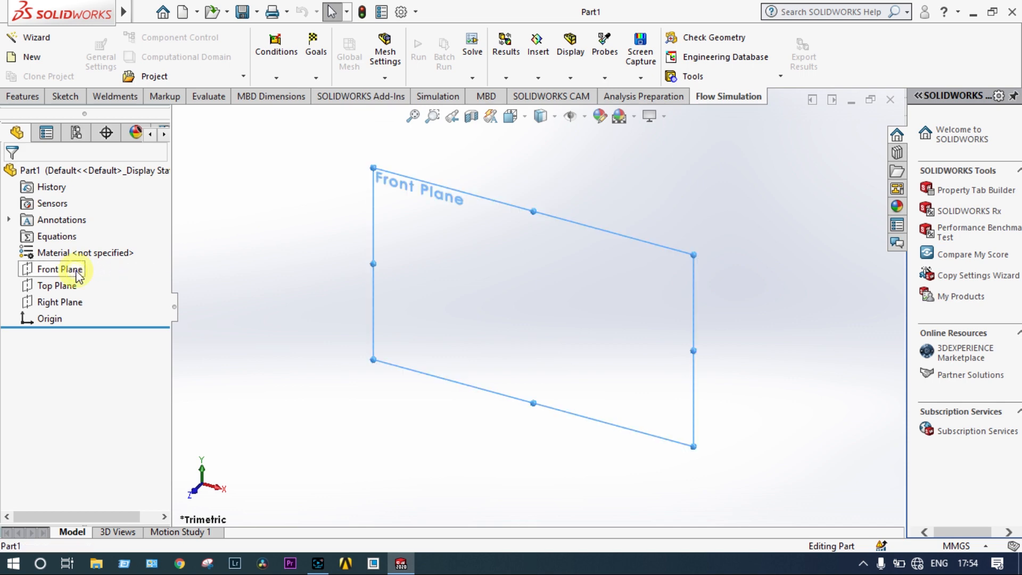
click(157, 249)
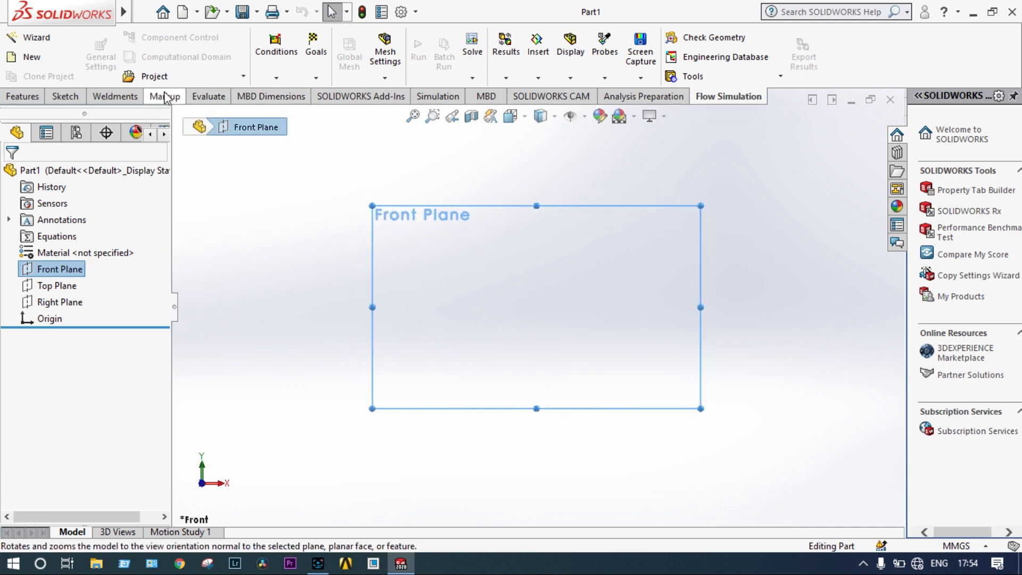
click(65, 96)
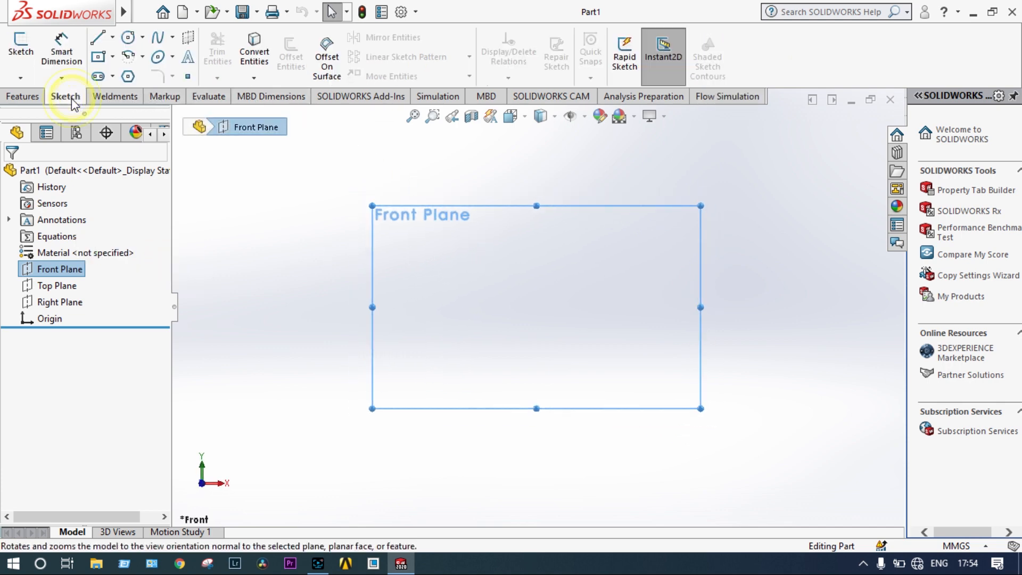
click(98, 40)
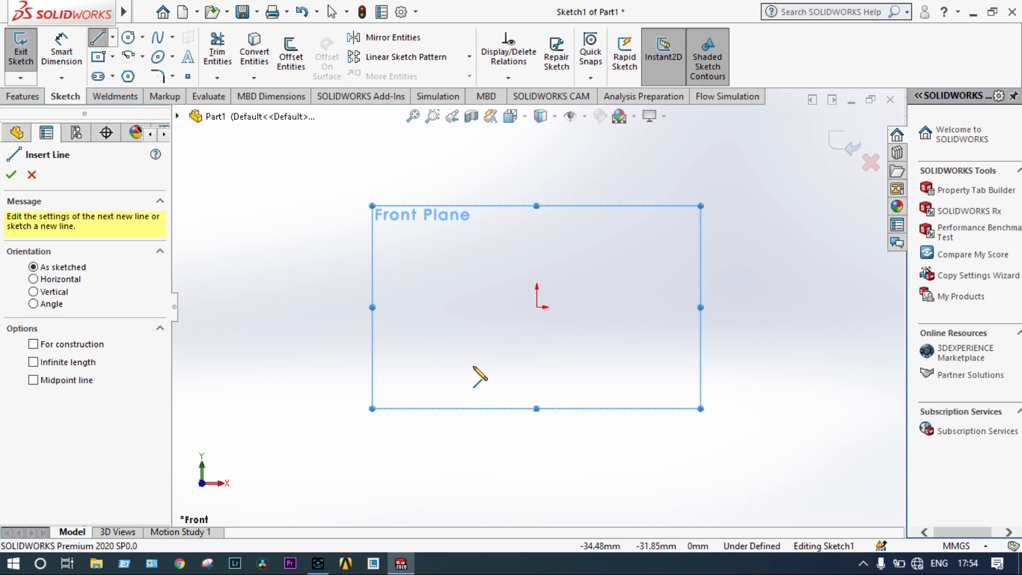
scroll(476, 375, down, 3)
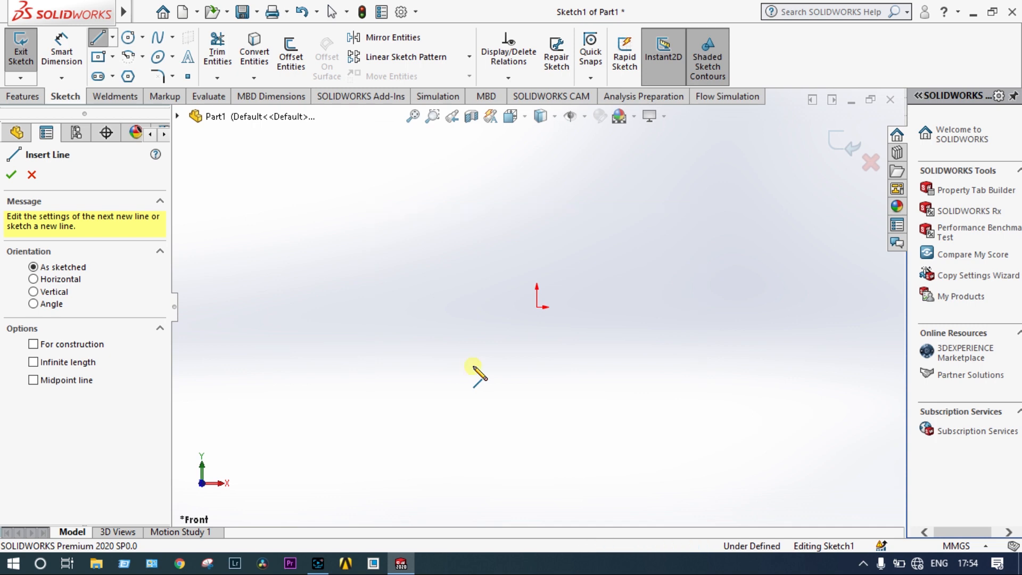
click(447, 420)
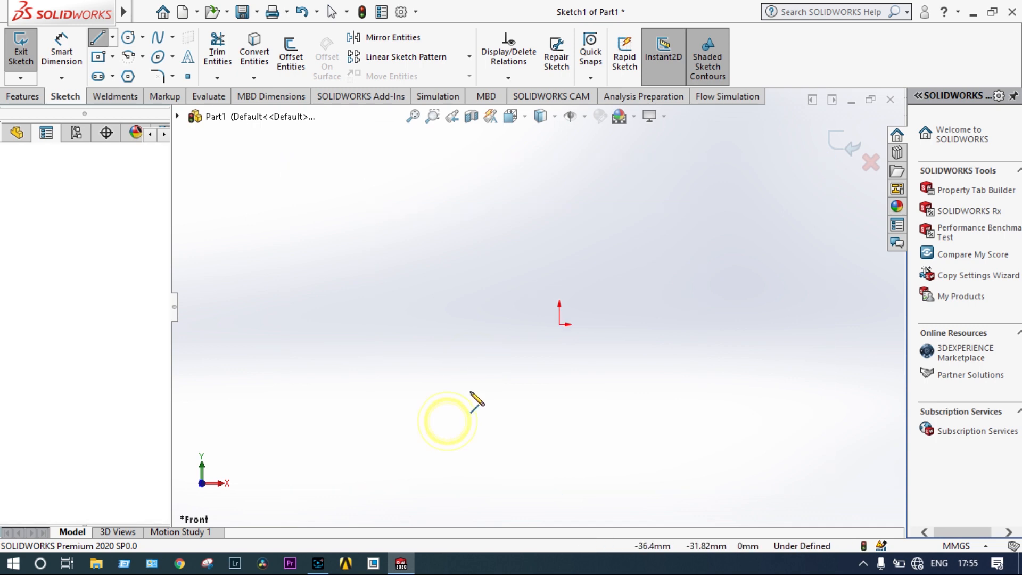
click(559, 323)
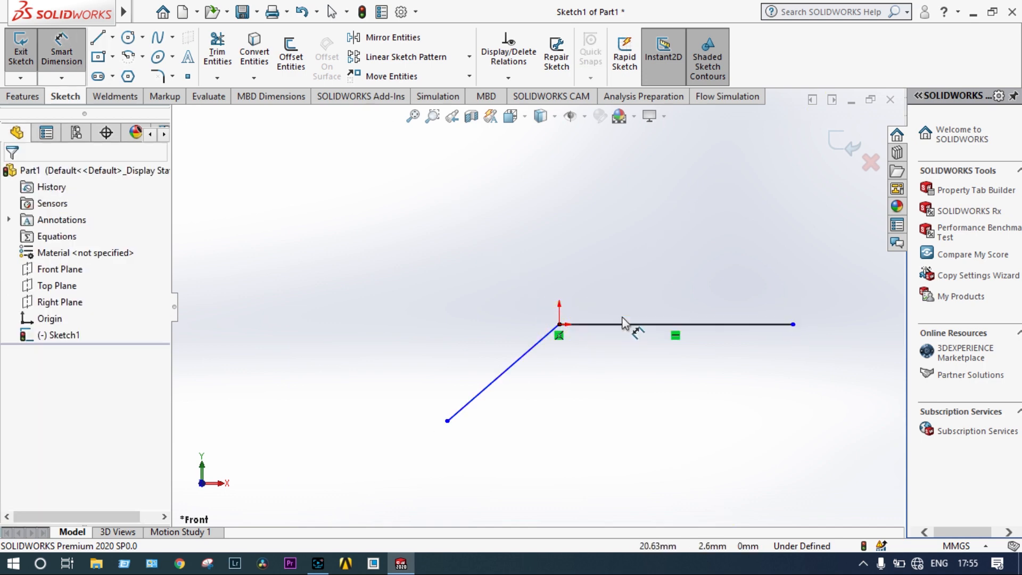
Dimension the horizontal line and the slanted line to 100 mm each.
click(662, 325)
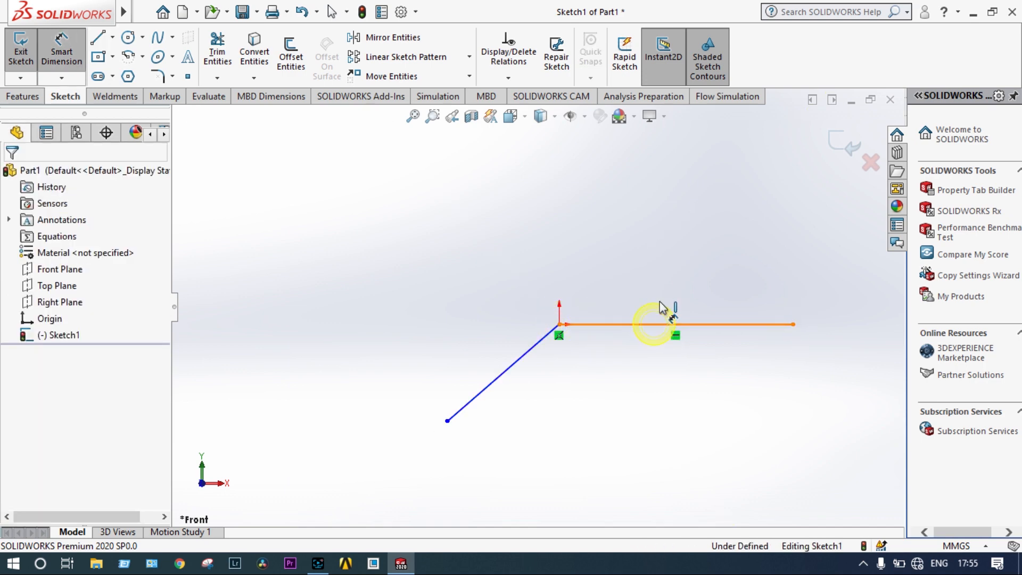
click(669, 288)
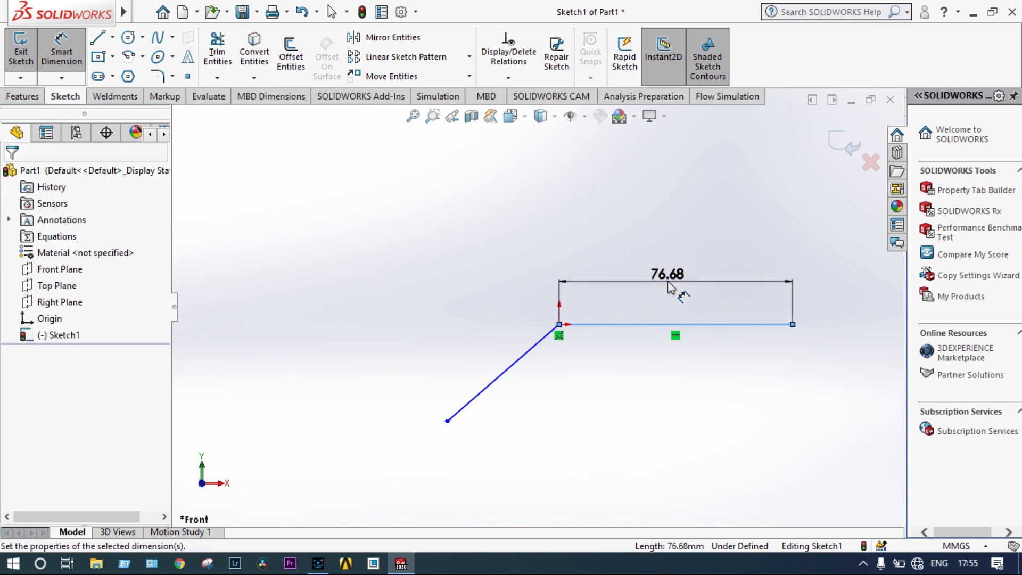
text(100)
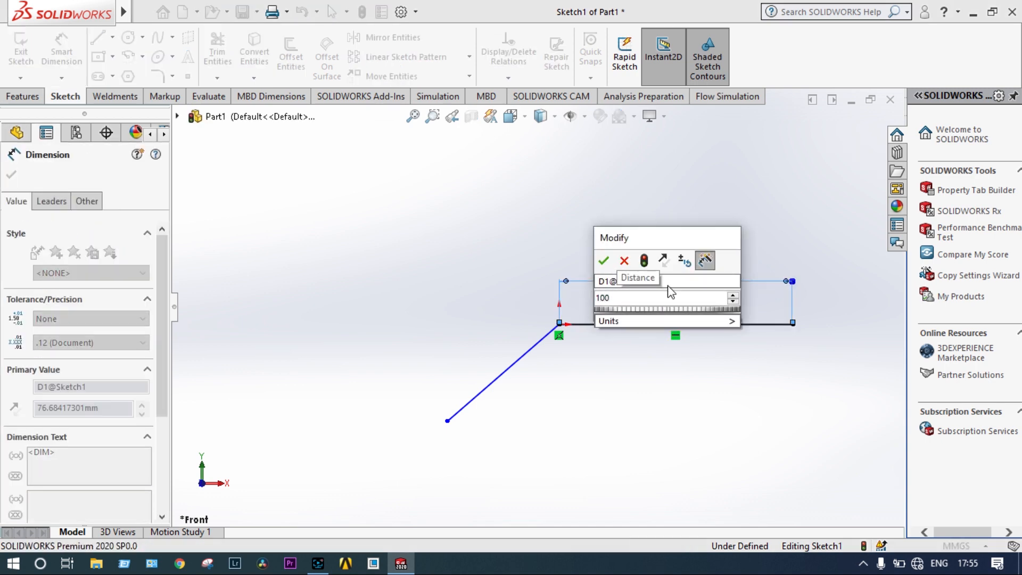
key(Return)
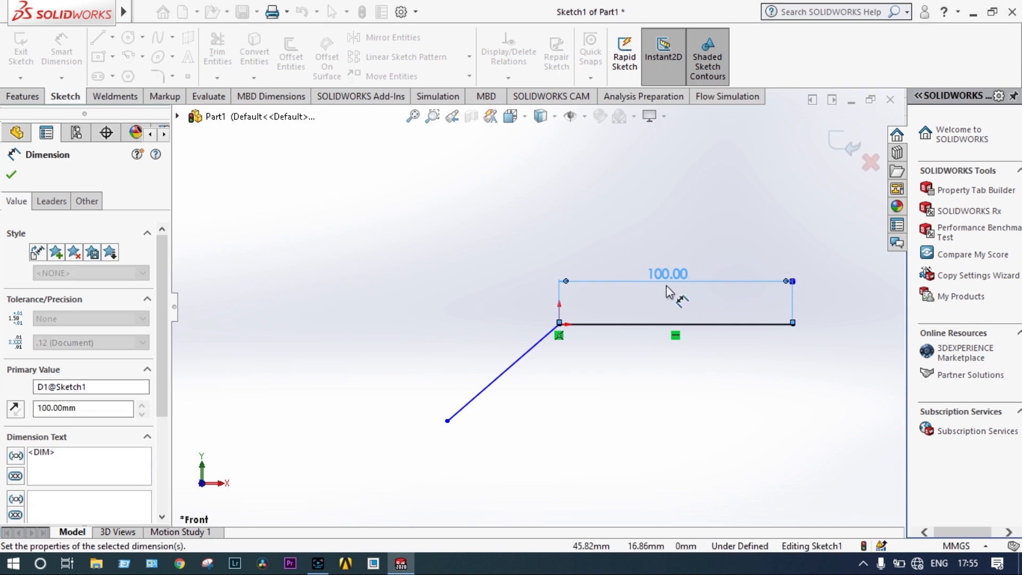
click(520, 355)
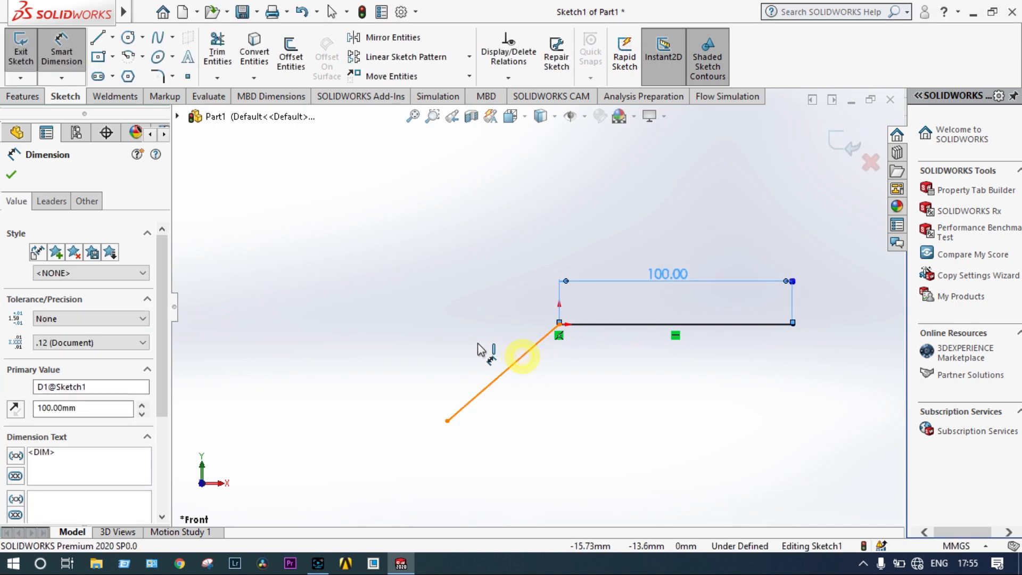
click(464, 342)
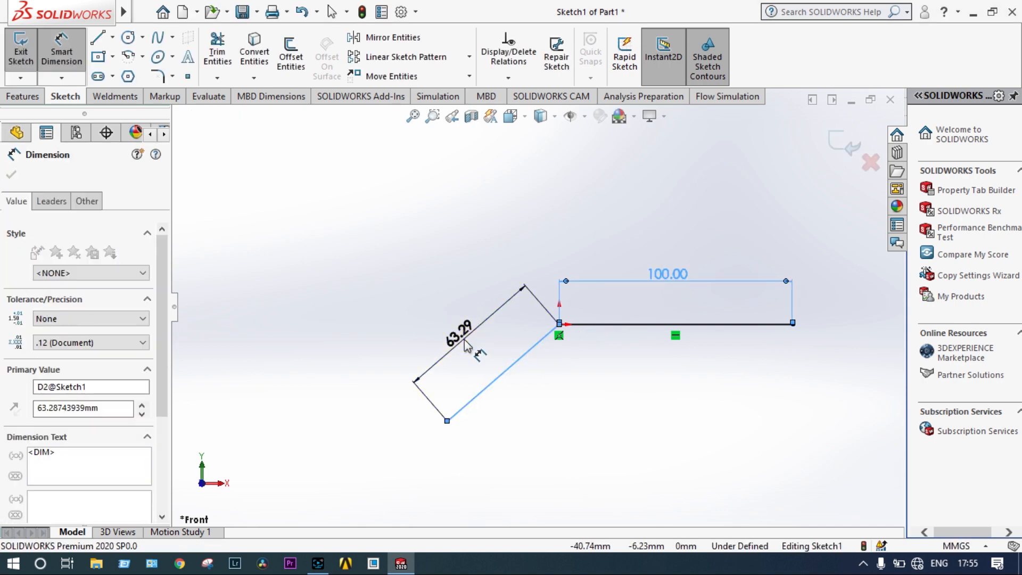
text(100)
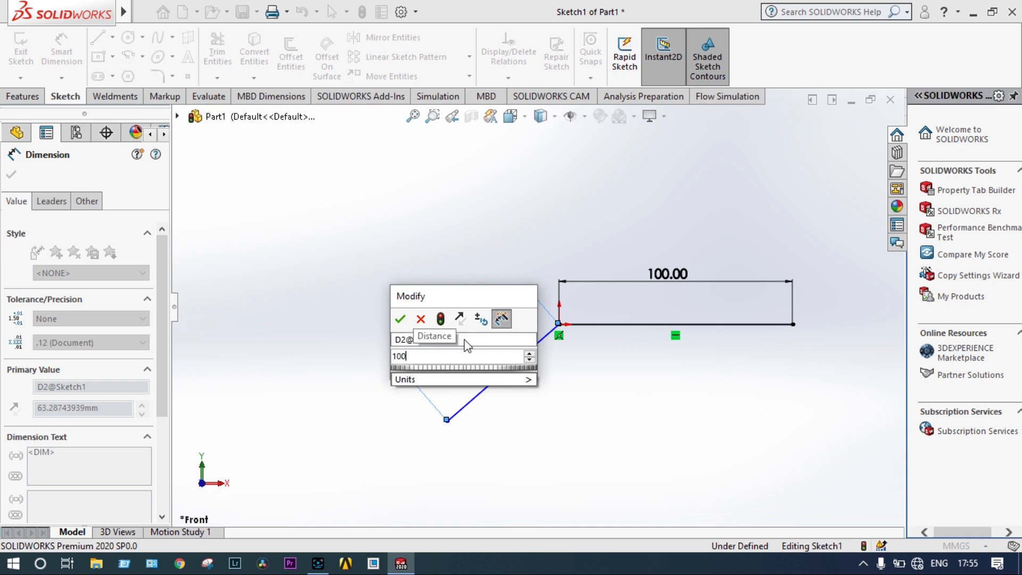
key(Return)
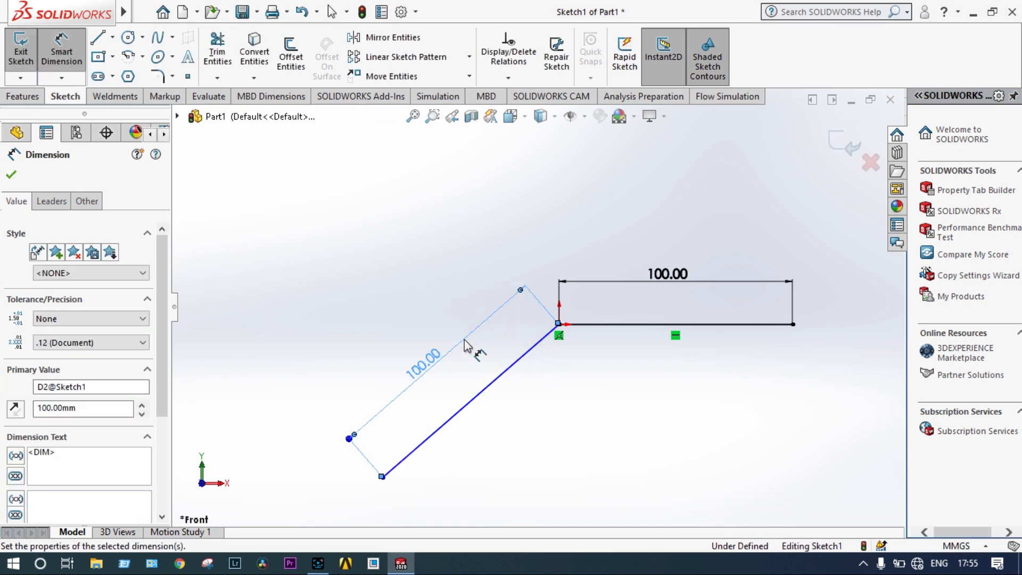
Dimension the angle between the two lines as 130° and finish the sketch.
click(493, 386)
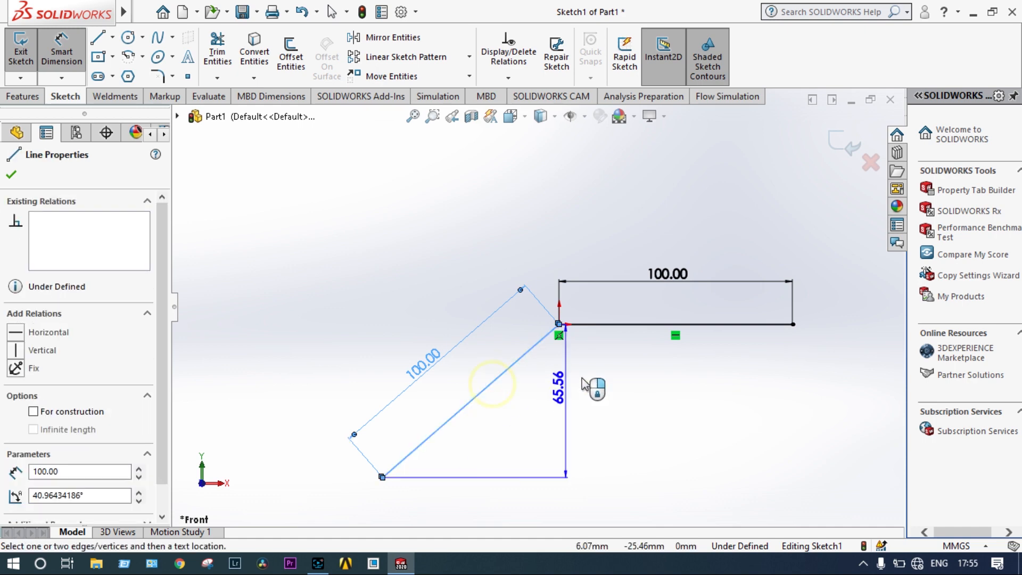
click(604, 325)
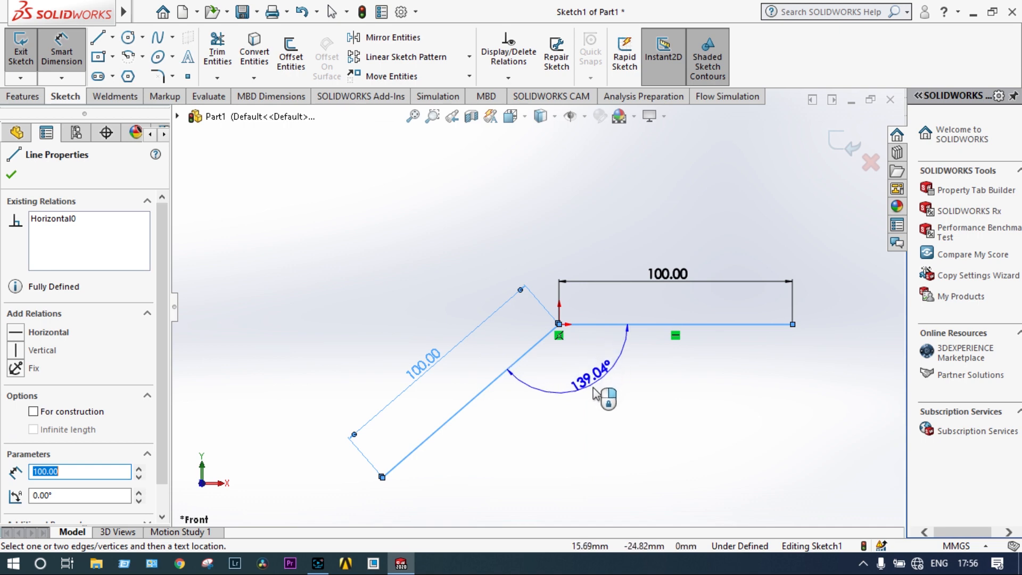
click(595, 396)
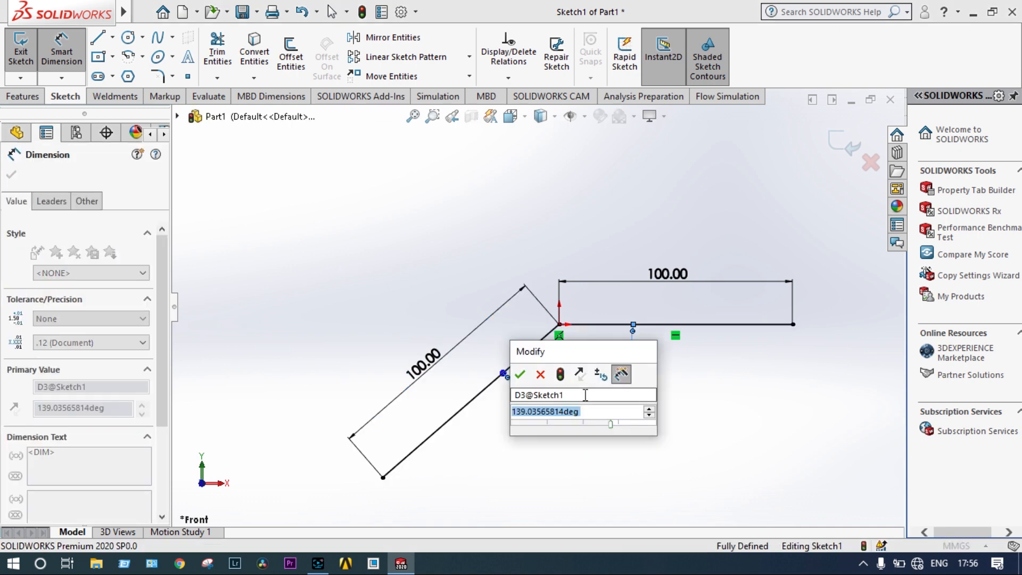
text(130)
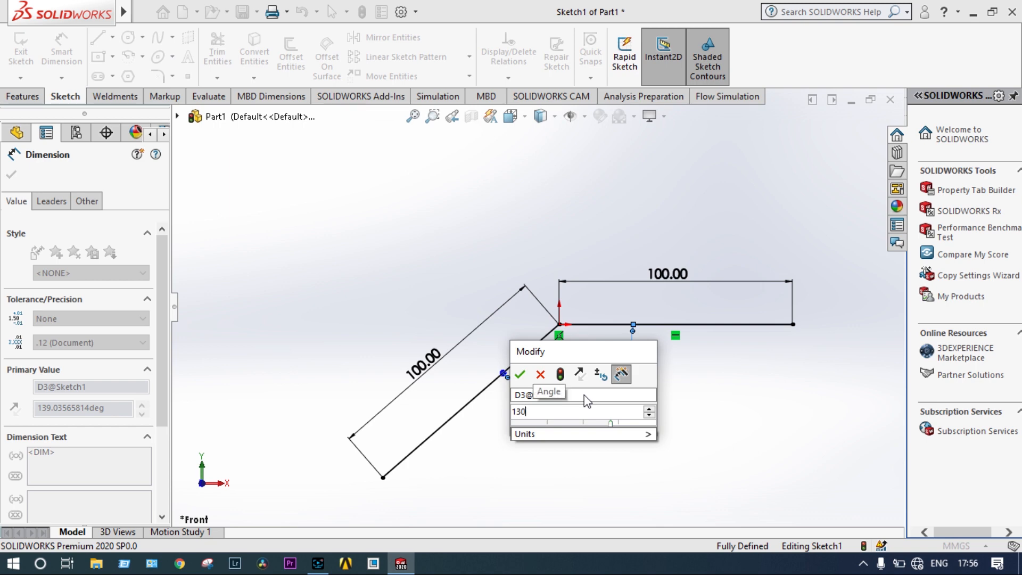
key(Return)
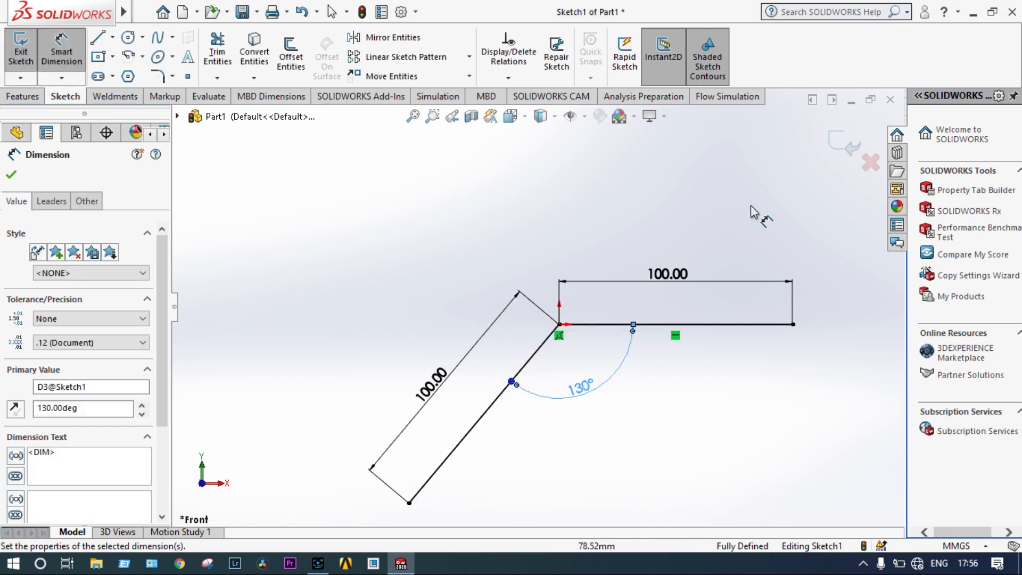
click(838, 155)
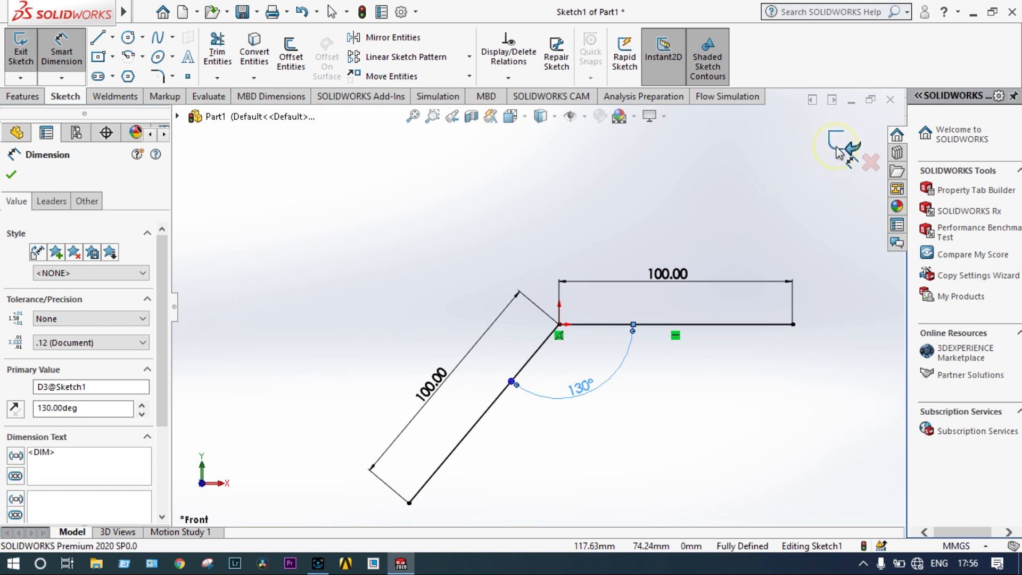
Create a swept boss along the two-line sketch using a circular profile with a 30 mm diameter.
click(52, 334)
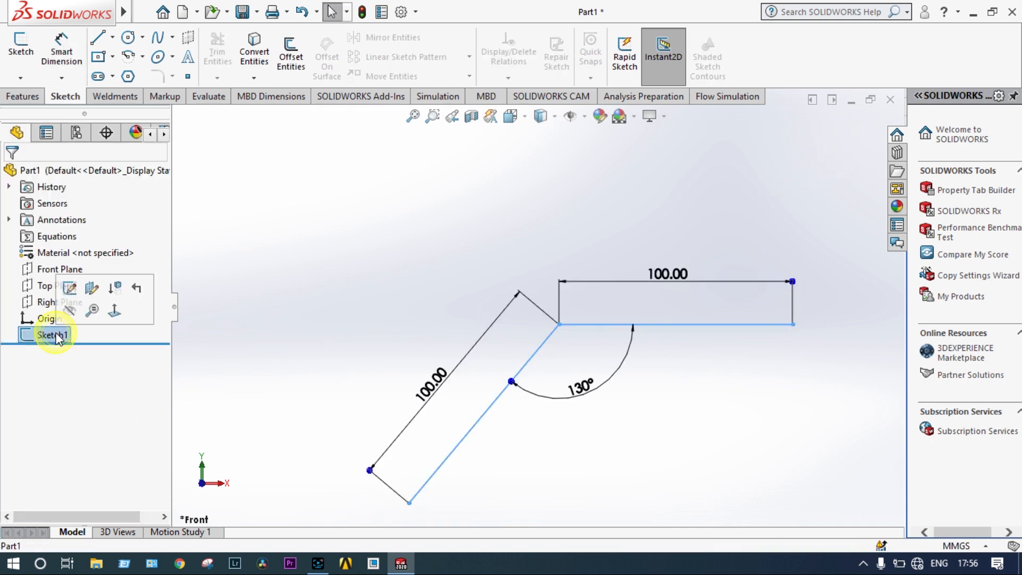
click(23, 96)
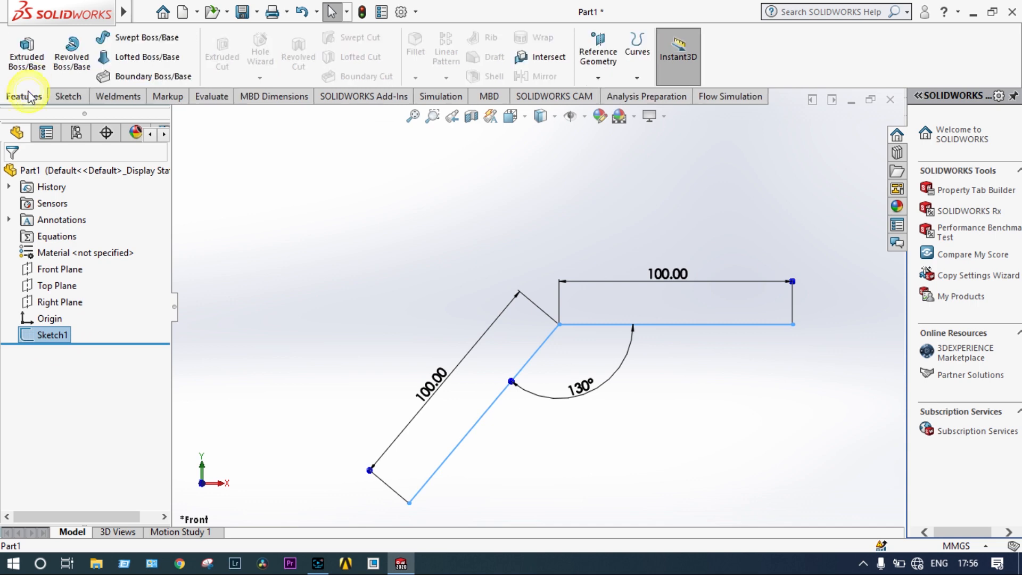
click(146, 45)
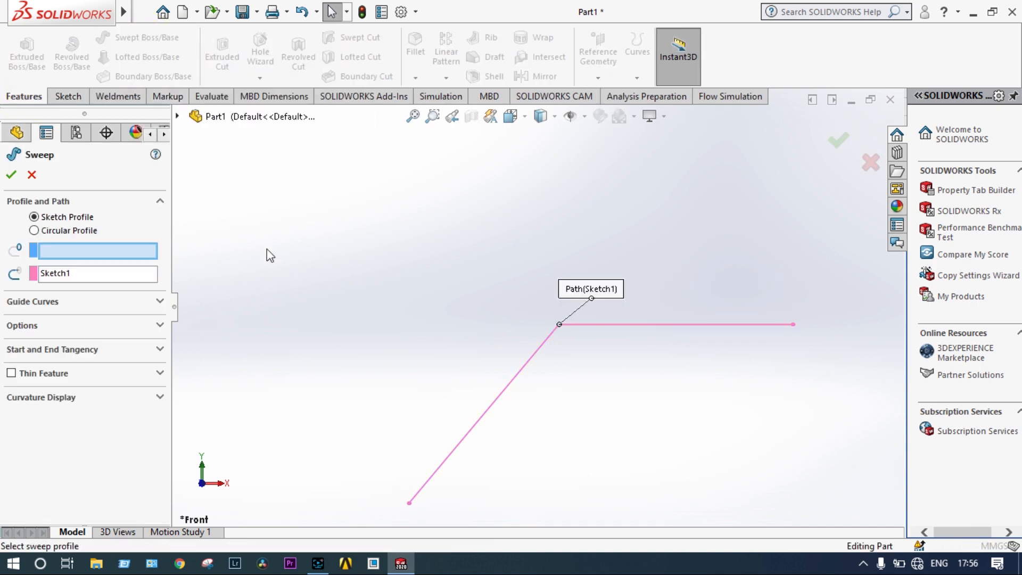
click(34, 231)
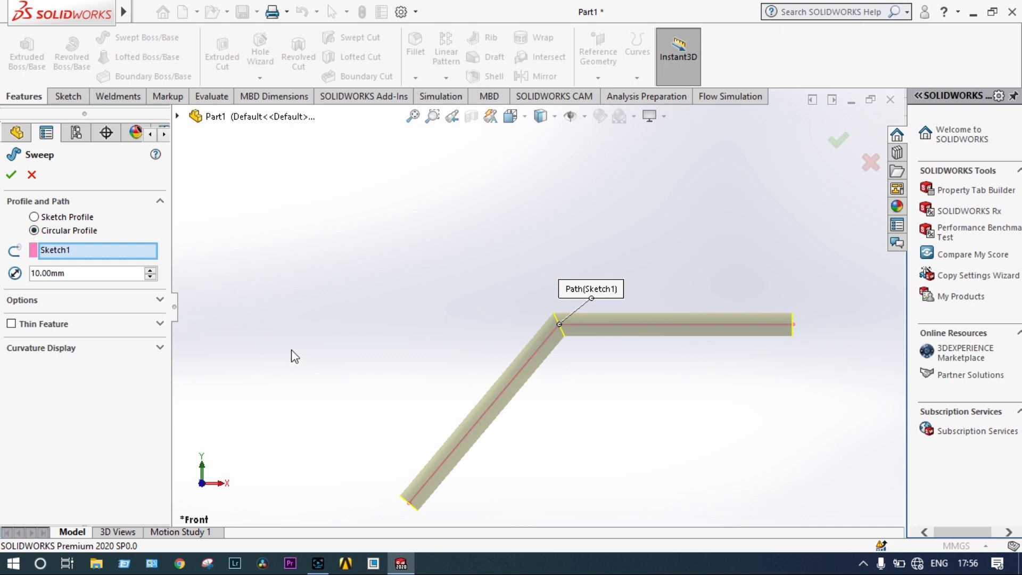
click(151, 270)
click(151, 270)
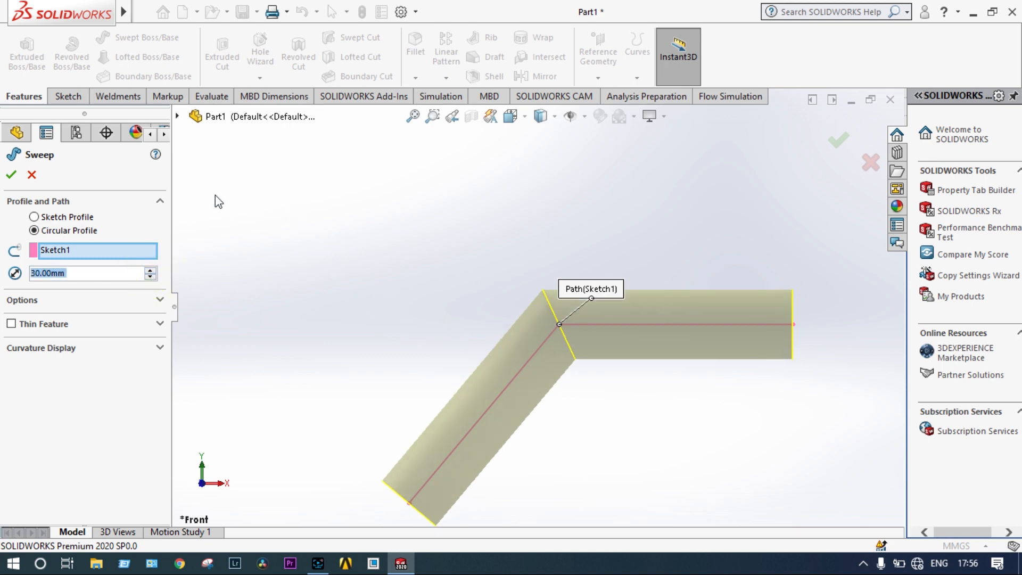
click(11, 174)
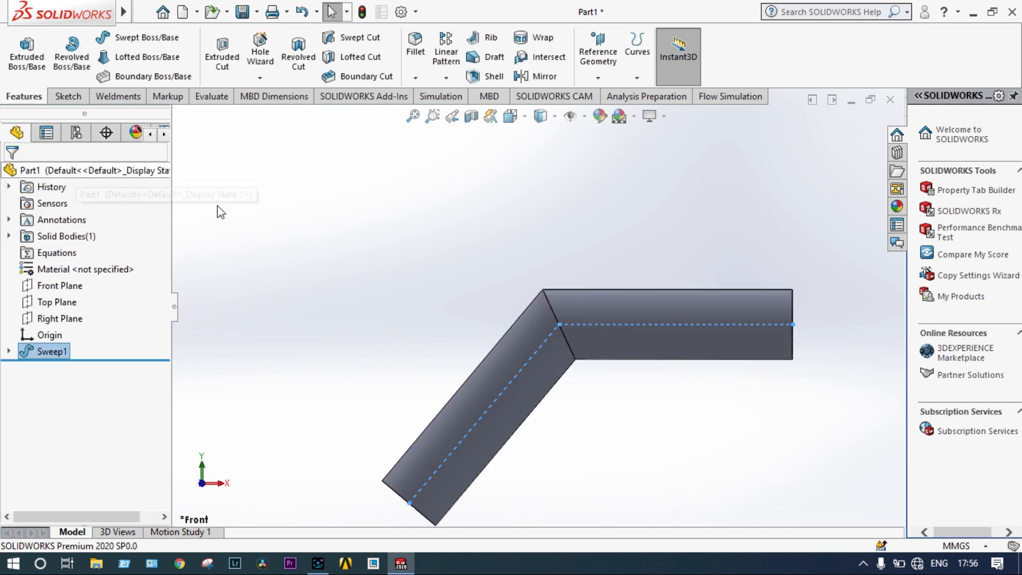
Start a sketch on the Right Plane and draw a horizontal centerline through the origin across the full width of the swept tube.
click(71, 319)
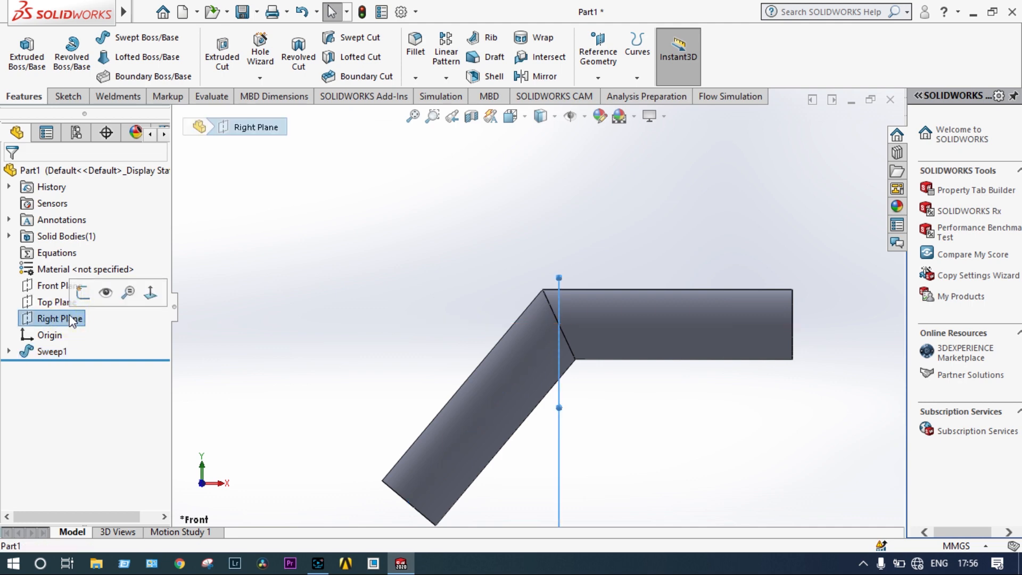
click(148, 296)
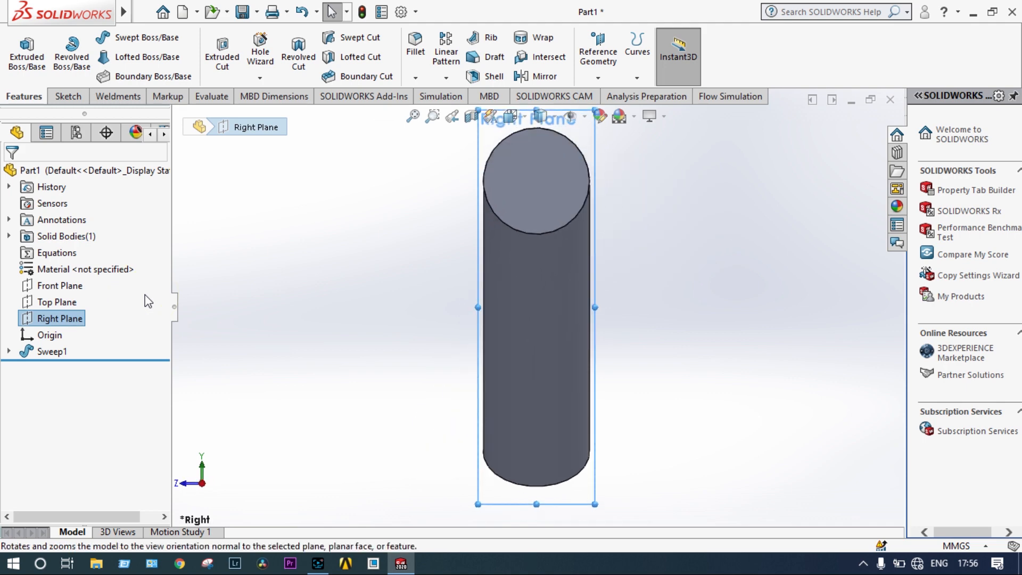
right_click(83, 321)
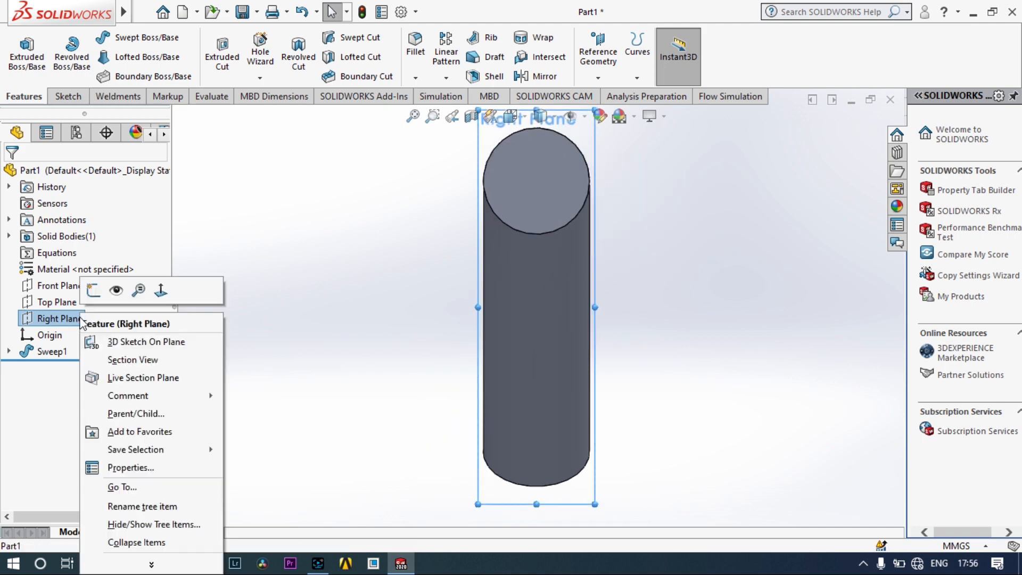
click(160, 290)
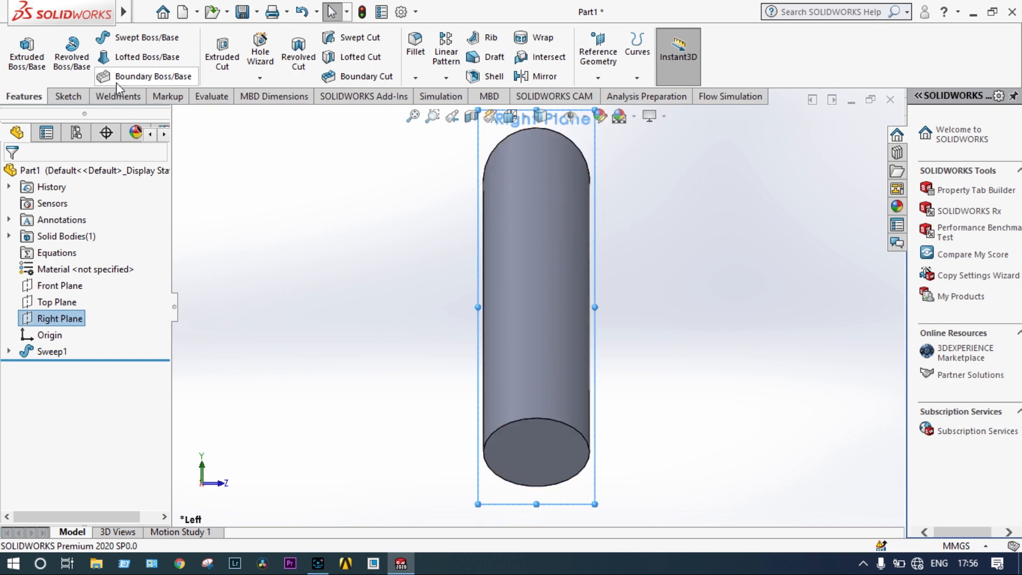
click(68, 96)
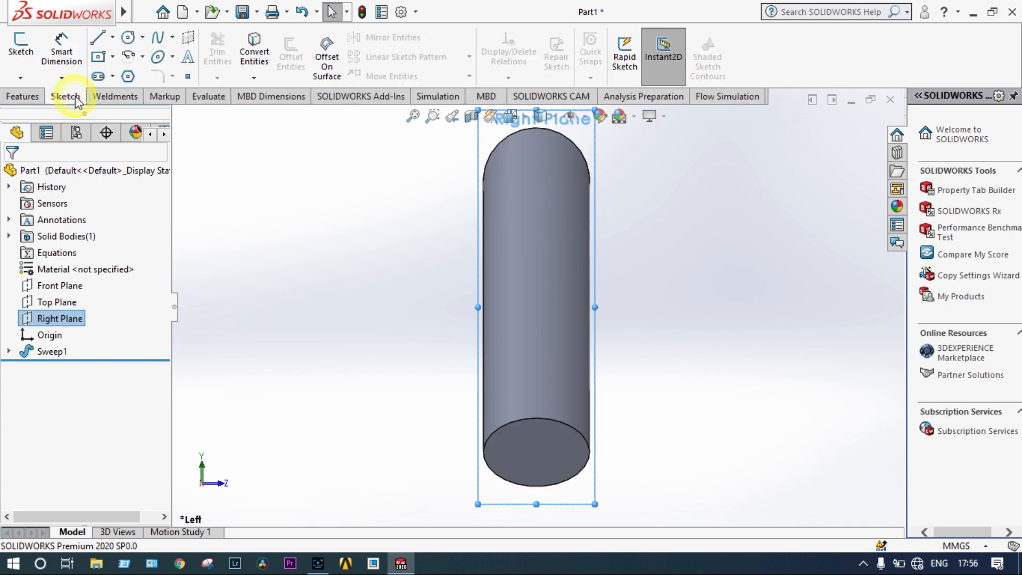
click(113, 38)
click(133, 75)
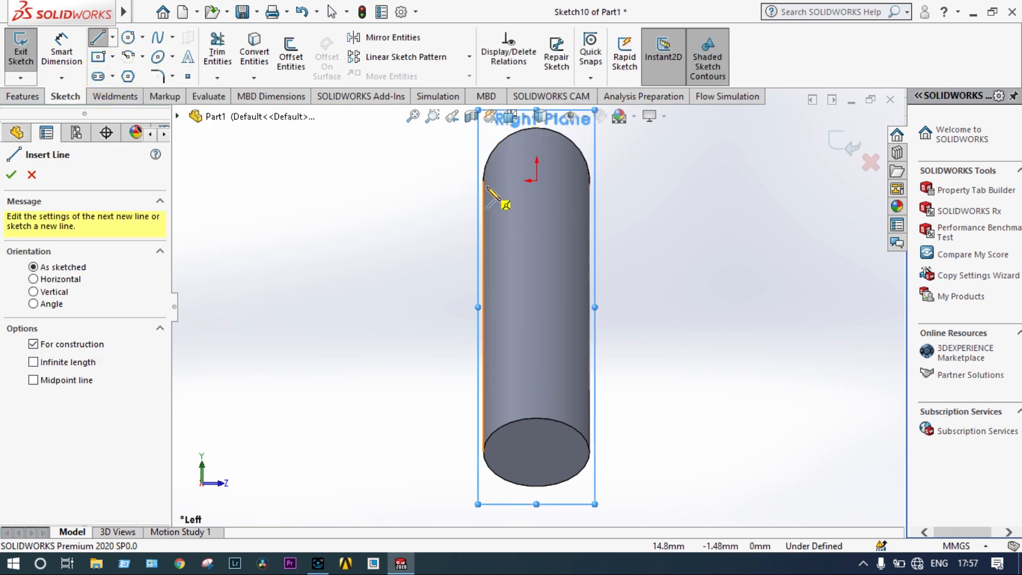
click(484, 181)
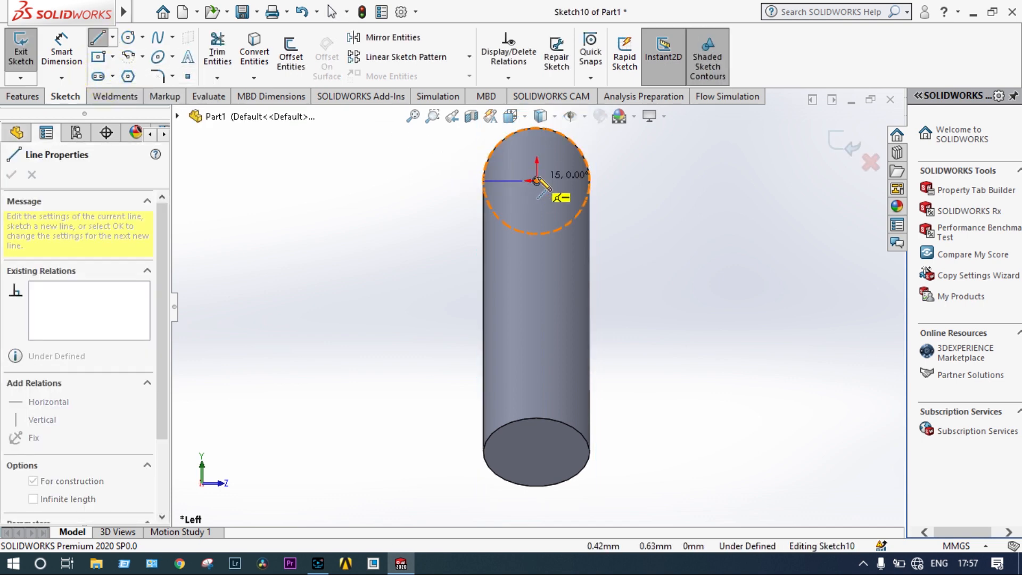
click(589, 180)
key(Escape)
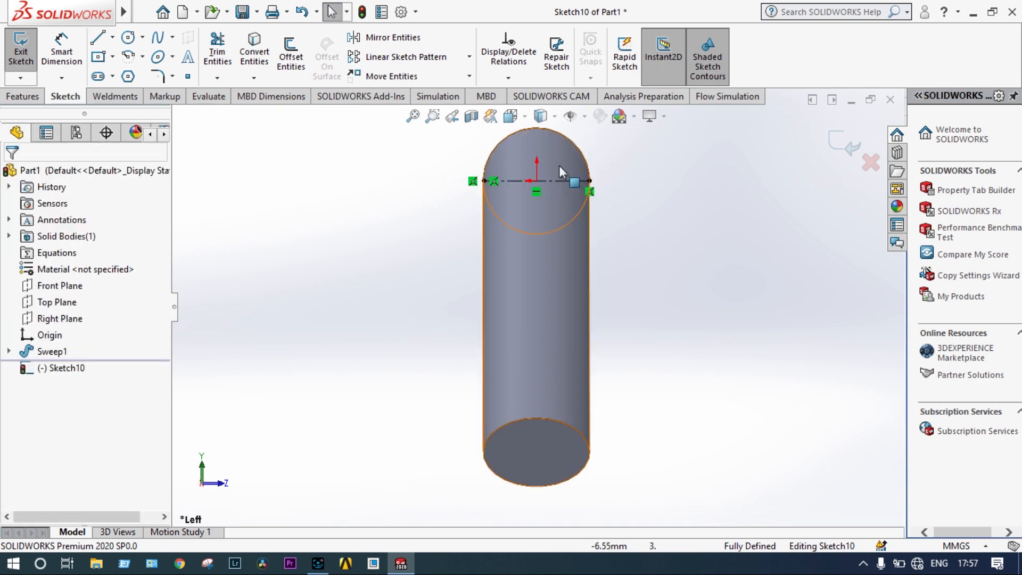
Draw a vertical centerline through the origin across the full 30 mm diameter of the tube.
click(112, 38)
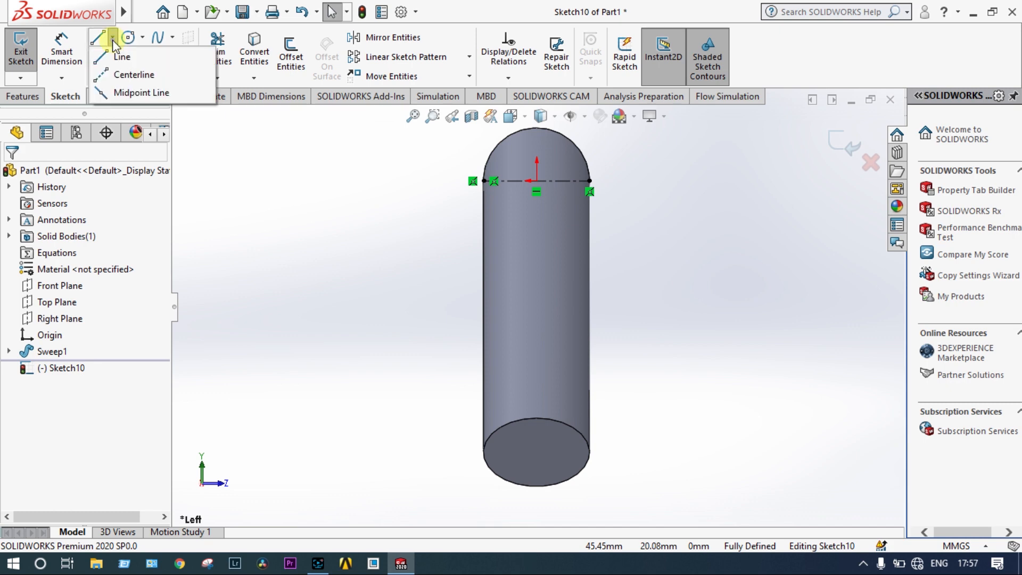
click(130, 74)
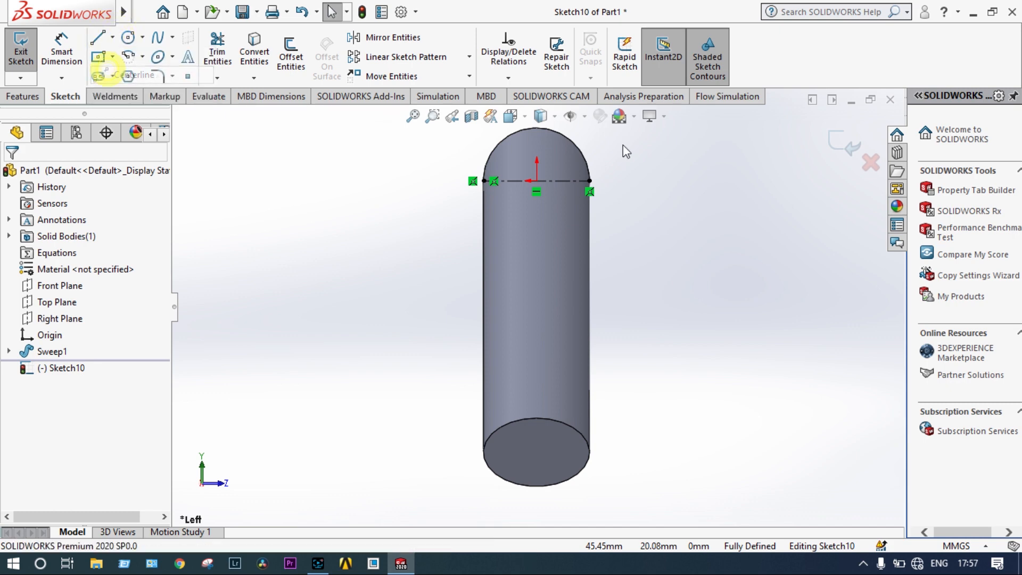
click(537, 128)
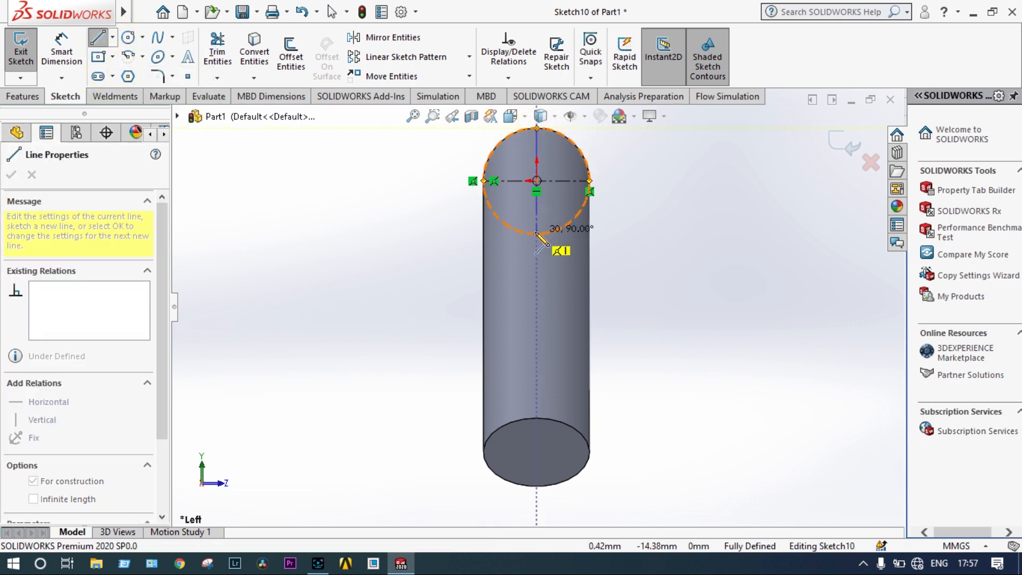
click(537, 233)
key(Escape)
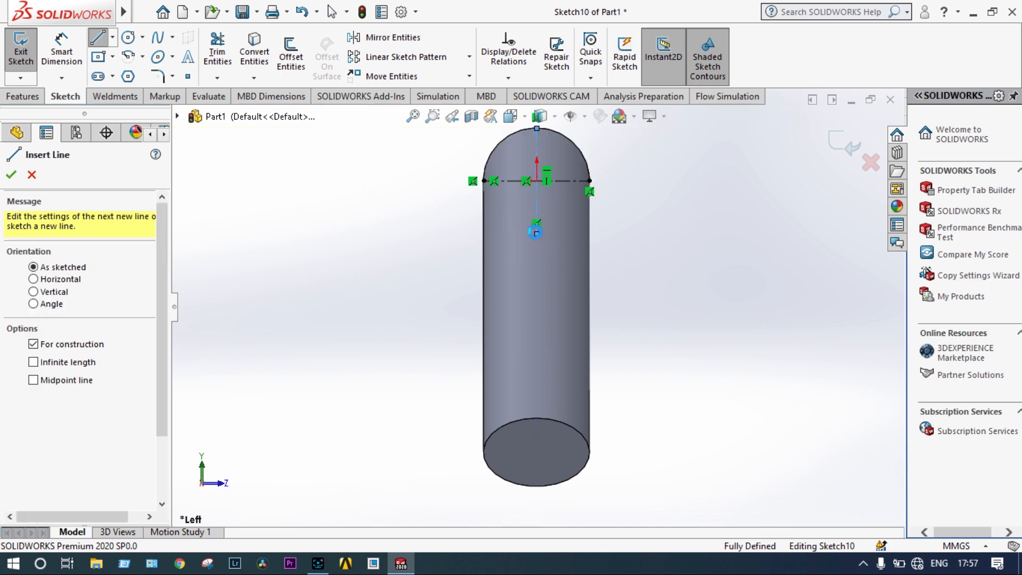
key(Escape)
Draw a circle of 15 mm radius centred on the origin, reaching the horizontal centerline's endpoint, and finish the sketch.
click(128, 37)
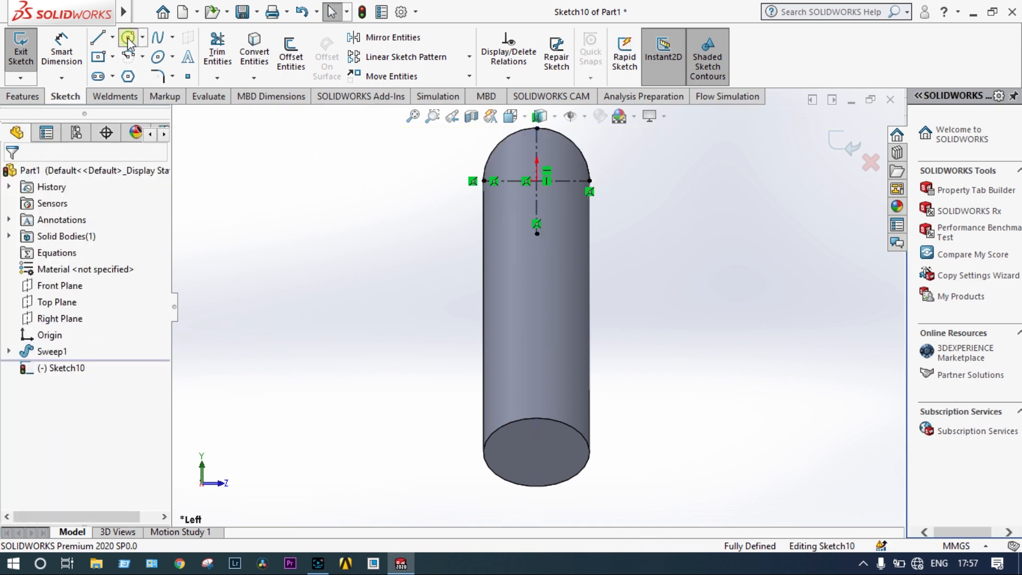
click(536, 181)
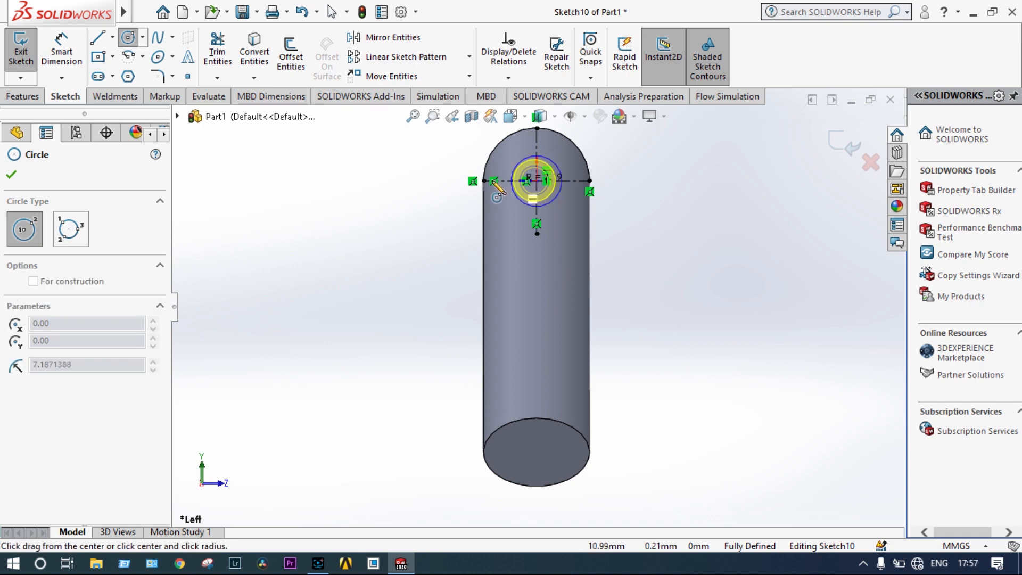
click(483, 182)
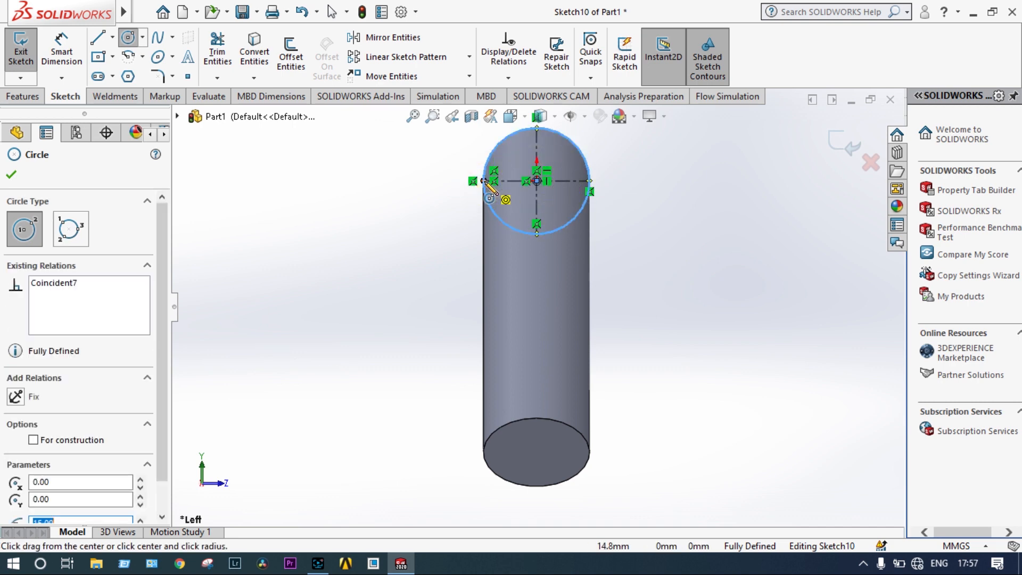
key(Escape)
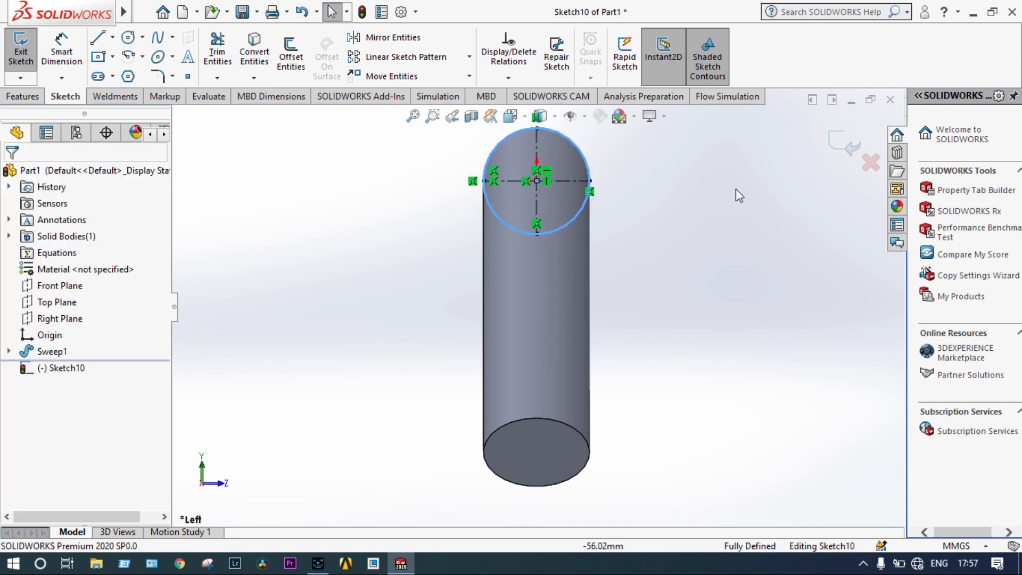
click(834, 144)
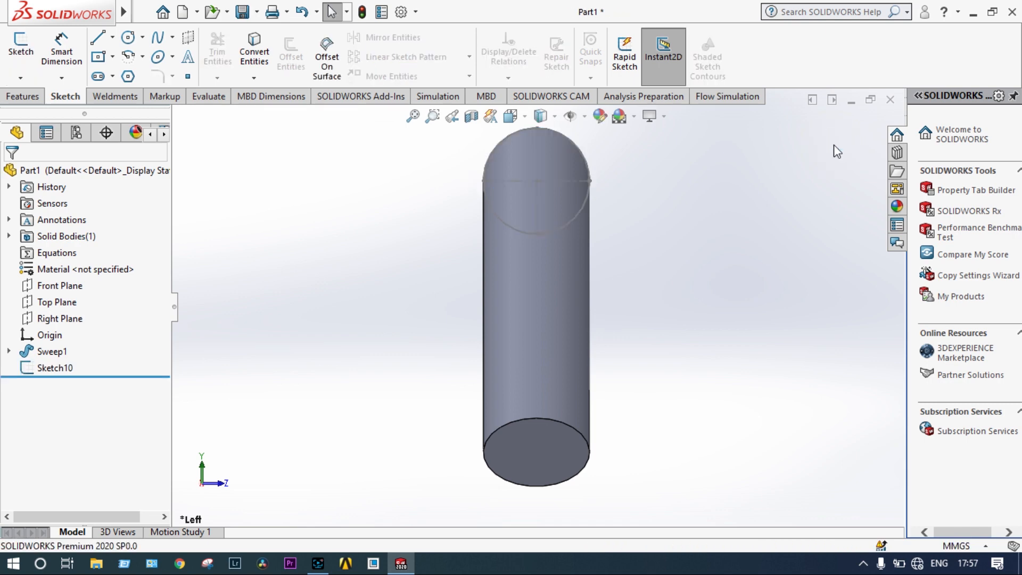
Extrude the circle sketch as a blind boss 100 mm in the reversed direction, continuing the horizontal tube past the bend.
scroll(719, 165, up, 1)
middle_drag(755, 192, 814, 215)
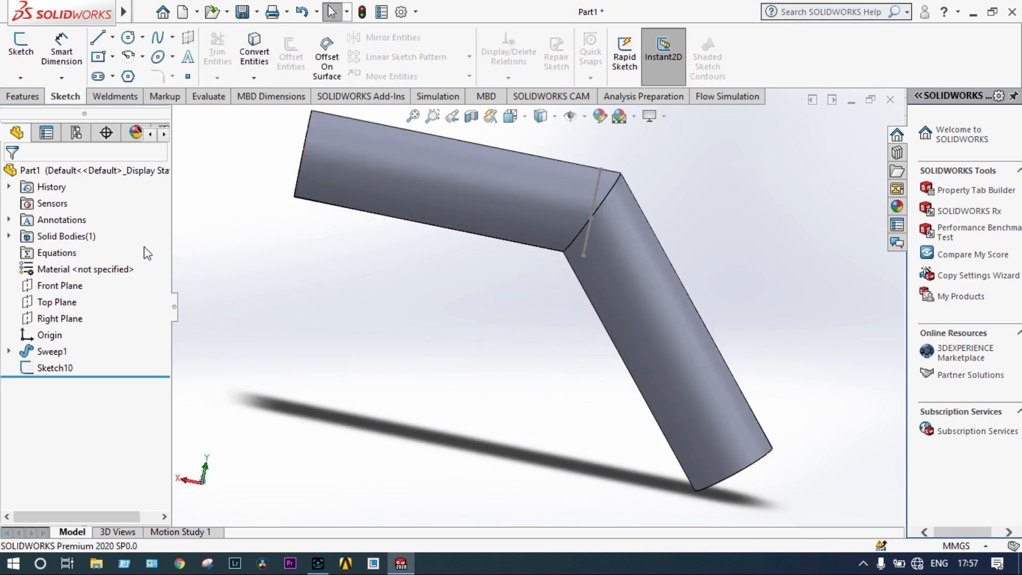
click(55, 368)
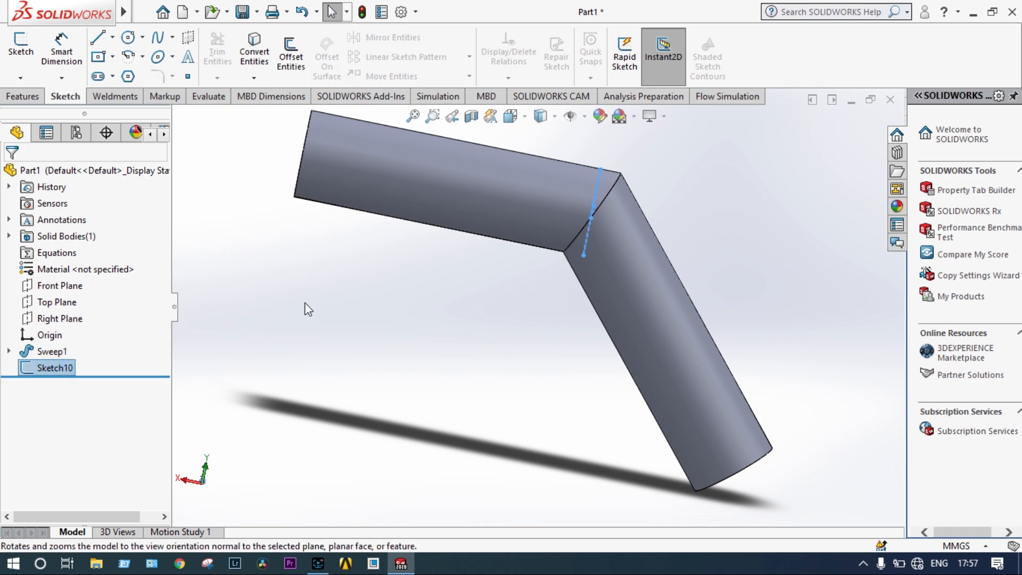
click(32, 98)
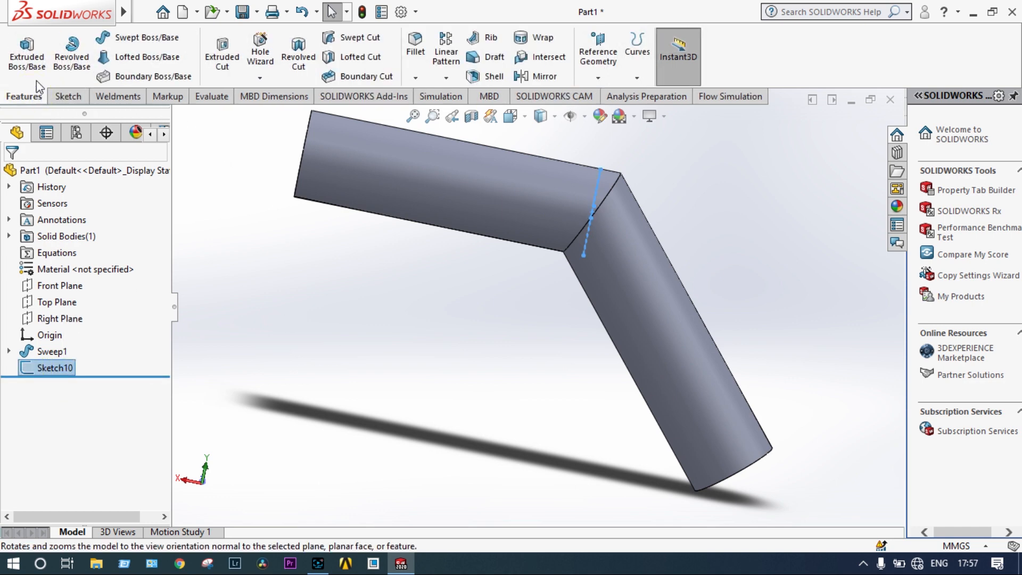
click(29, 55)
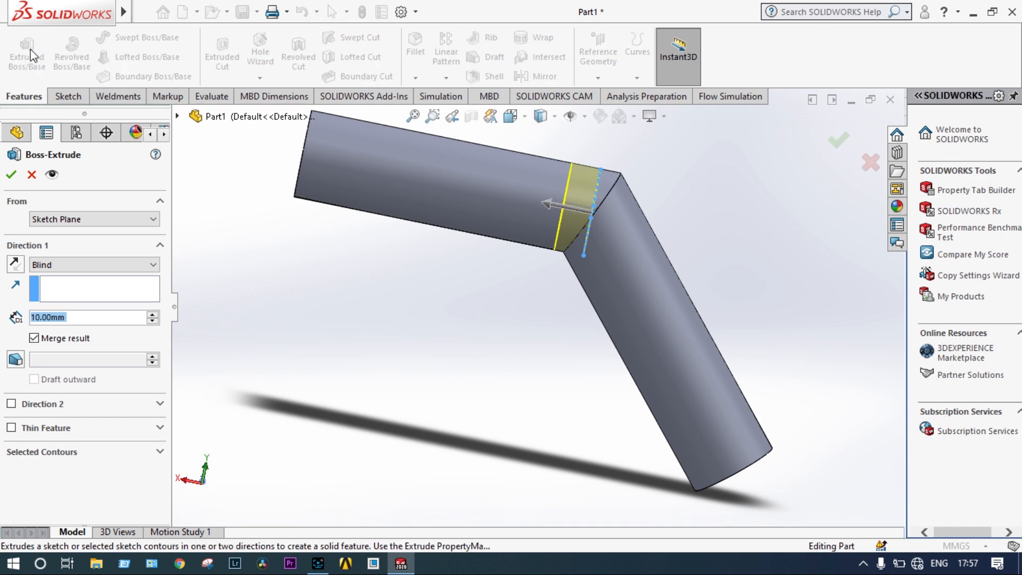
click(15, 262)
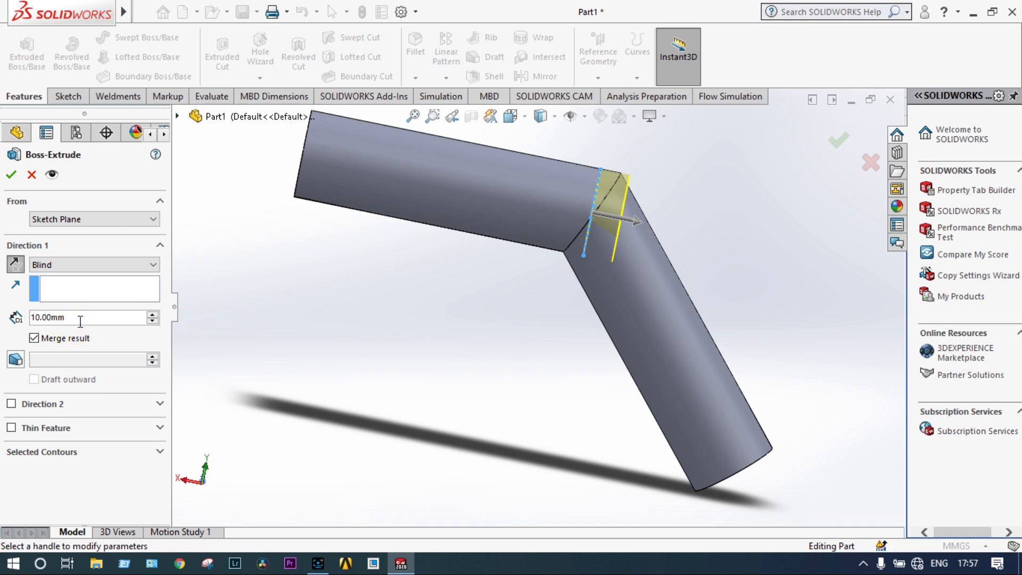
key(BackSpace)
key(BackSpace)
key(BackSpace)
key(BackSpace)
key(BackSpace)
text(00)
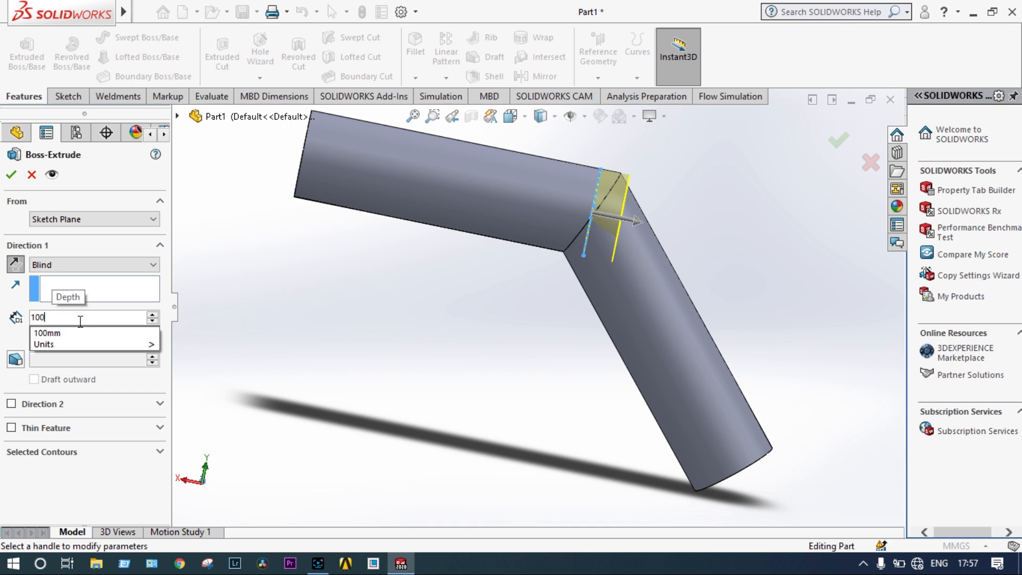
key(Return)
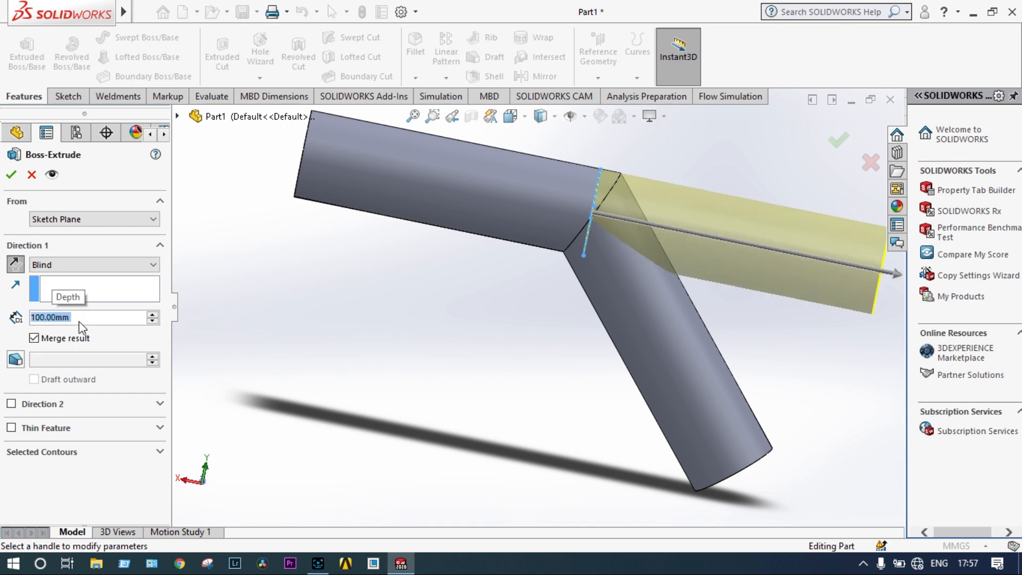
click(838, 142)
Shell the branched body into a thin-walled pipe, removing the three circular end faces.
middle_drag(785, 168, 749, 218)
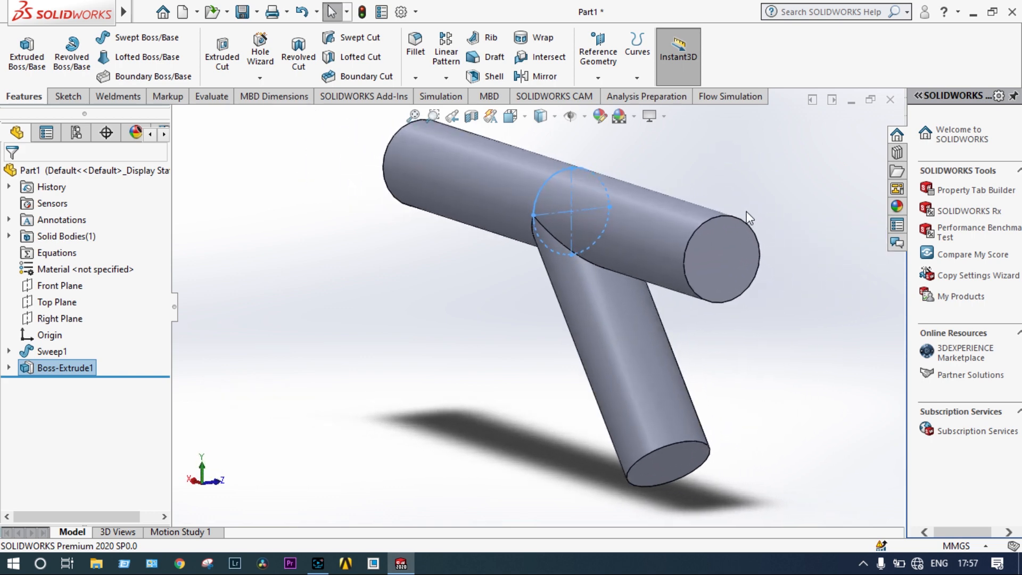
click(489, 78)
click(723, 256)
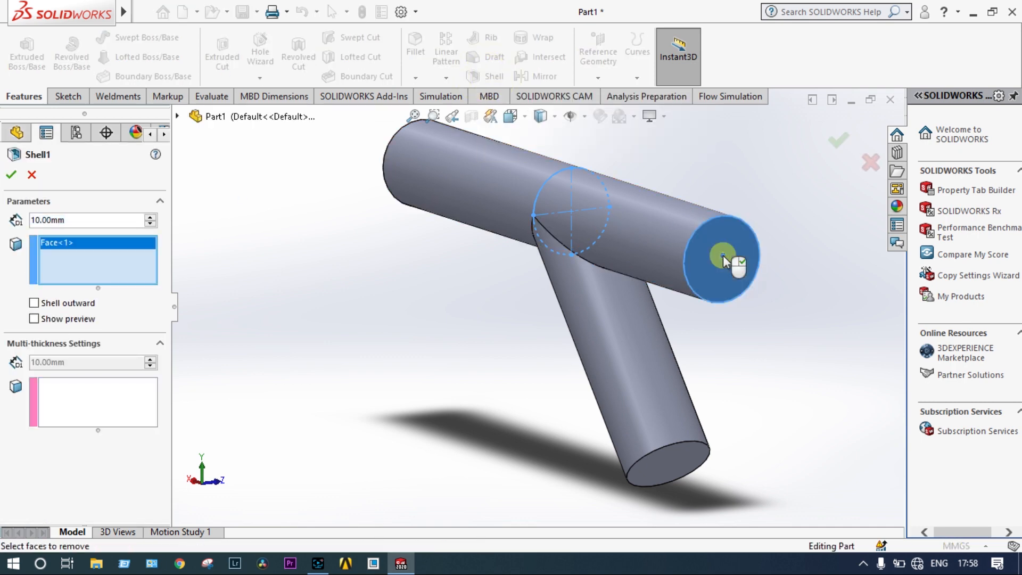
middle_drag(818, 301, 825, 243)
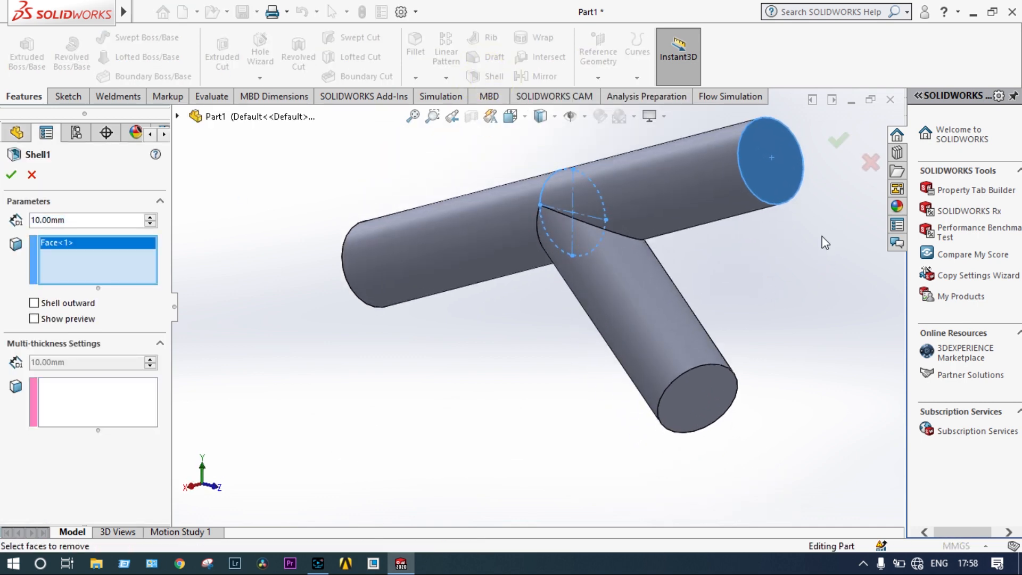
click(699, 404)
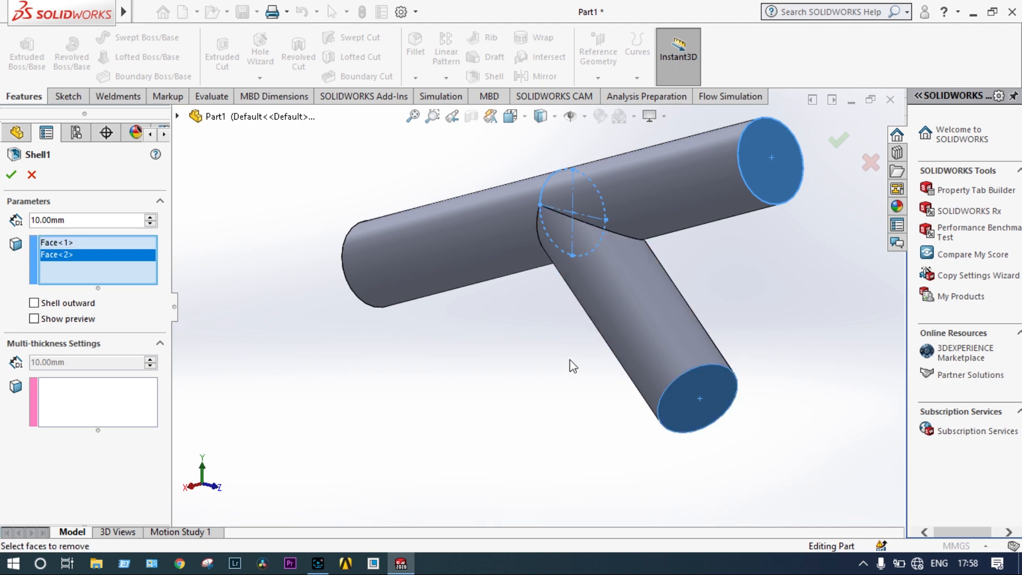
middle_drag(569, 365, 688, 358)
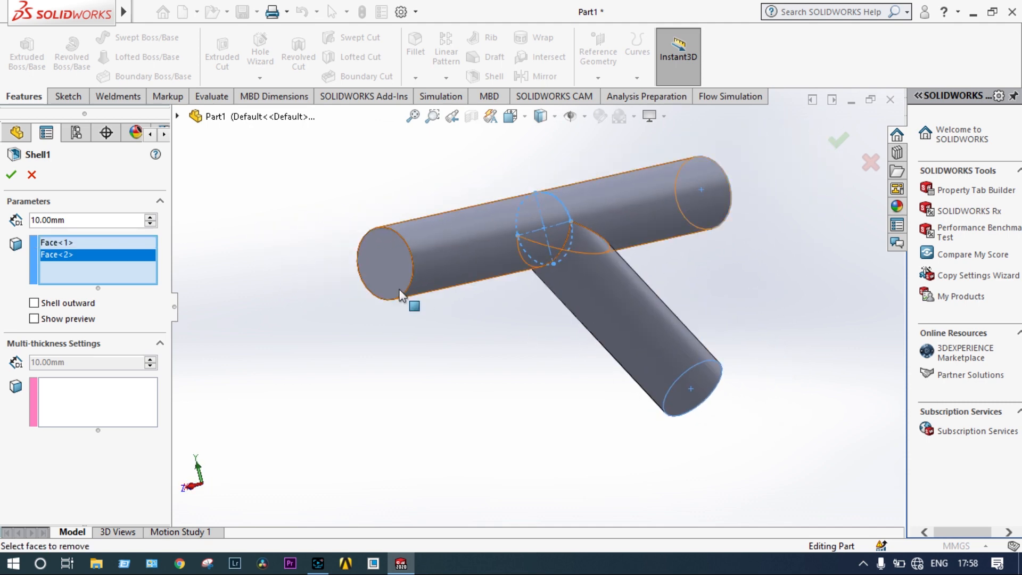
click(388, 275)
mouse_move(858, 324)
middle_down()
mouse_move(779, 326)
mouse_move(798, 330)
middle_up()
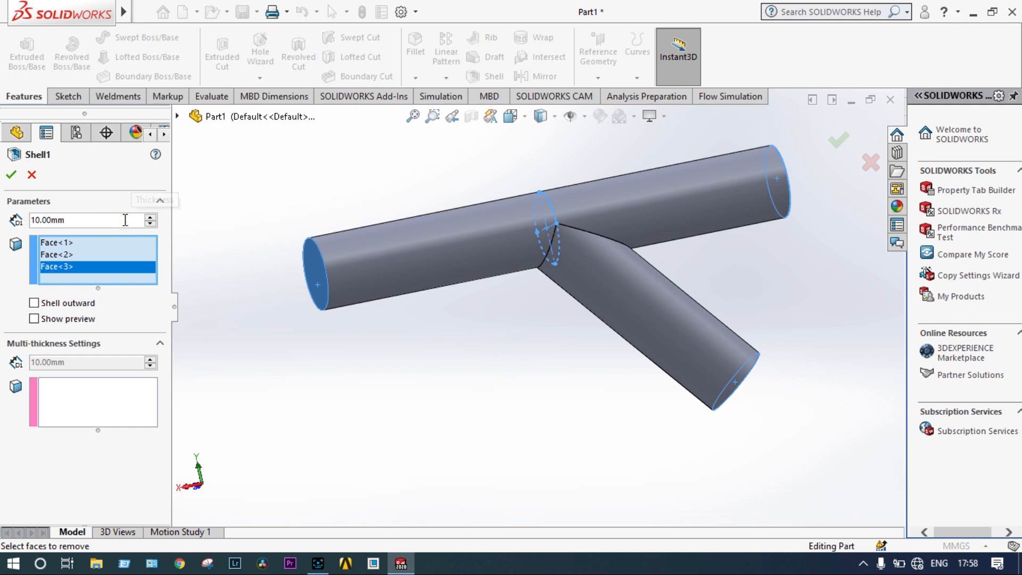
click(12, 174)
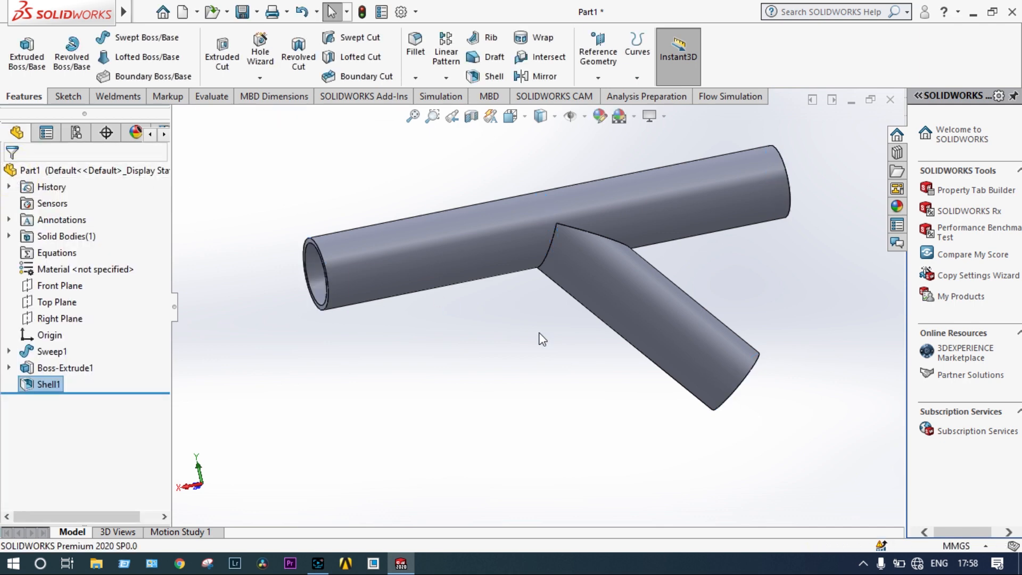
Examine the hollow interior and the branch junction in a section view on the Front Plane, and turn the section off.
middle_drag(545, 338, 688, 302)
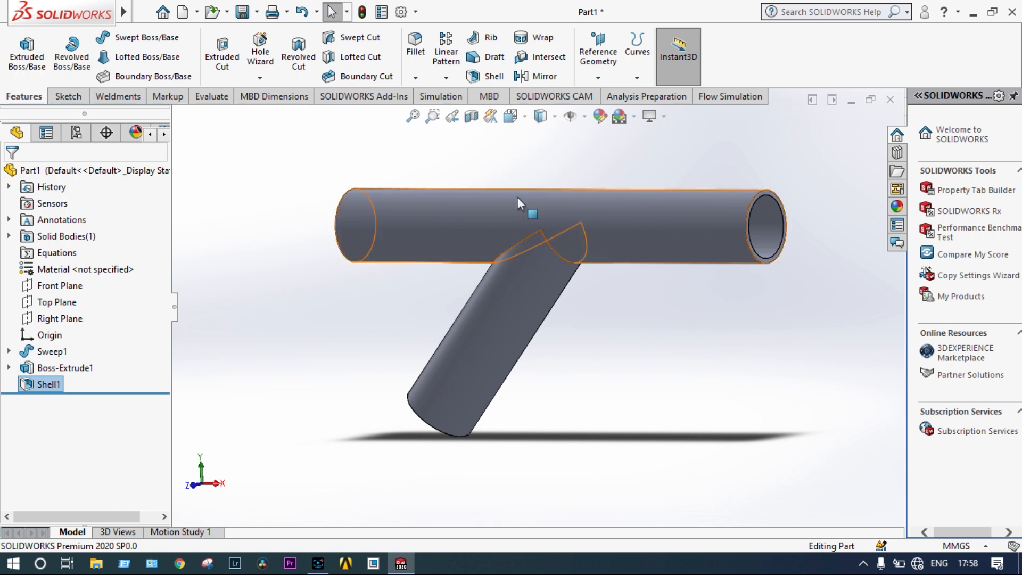
click(471, 117)
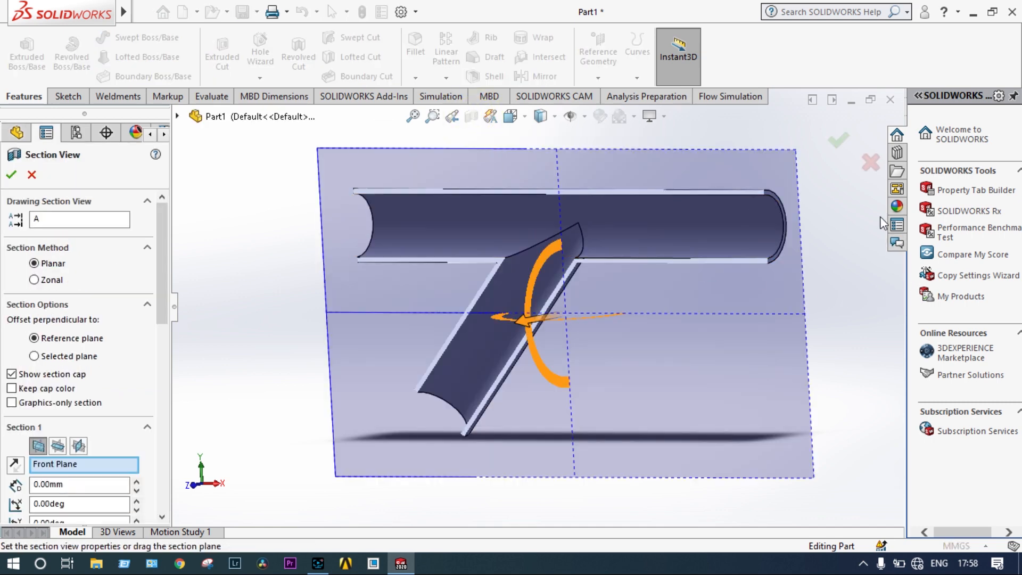
click(839, 141)
middle_drag(791, 208, 812, 192)
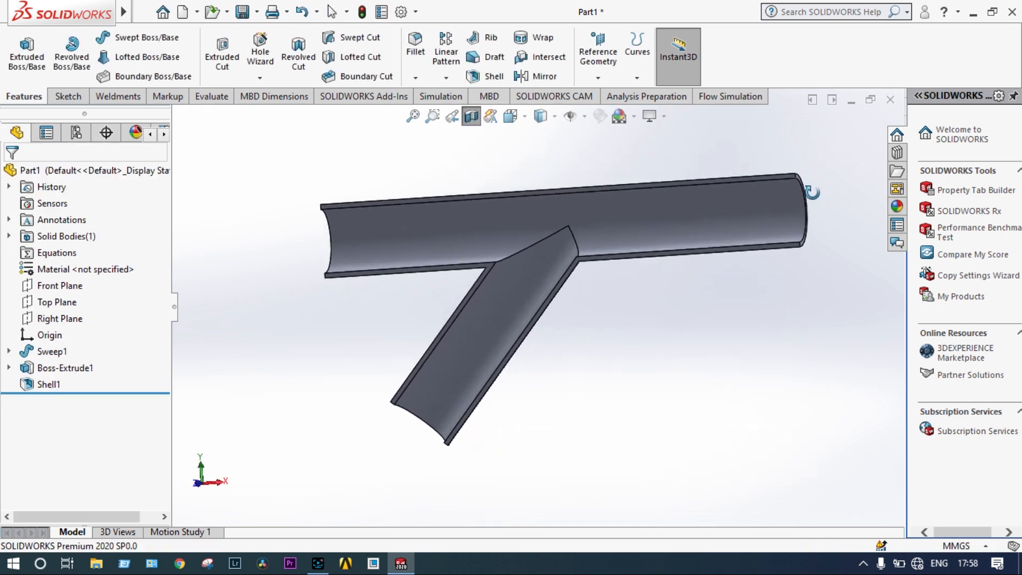
scroll(558, 213, down, 5)
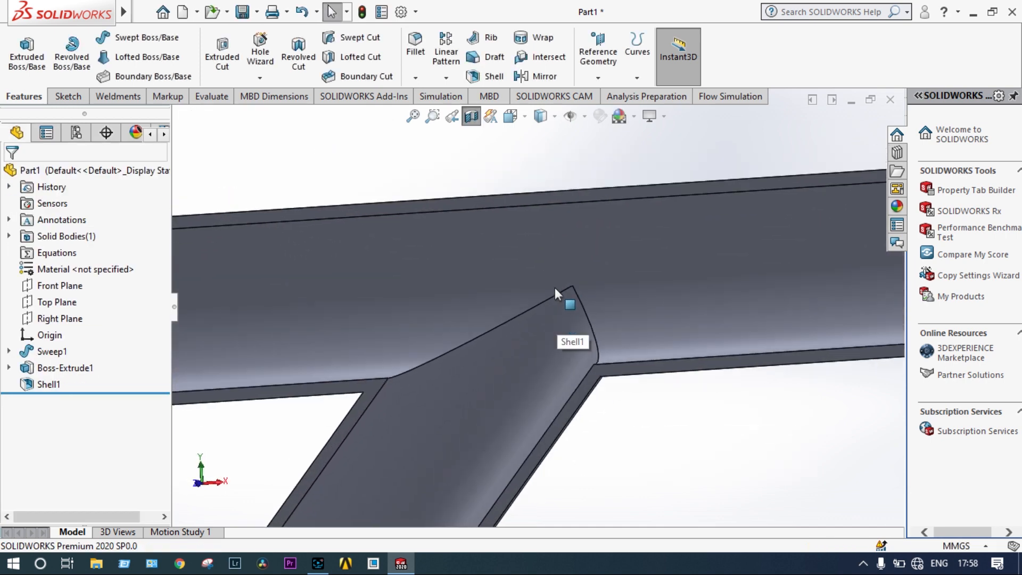
scroll(553, 285, up, 5)
mouse_move(540, 241)
middle_down()
mouse_move(601, 245)
mouse_move(549, 180)
mouse_move(544, 249)
middle_up()
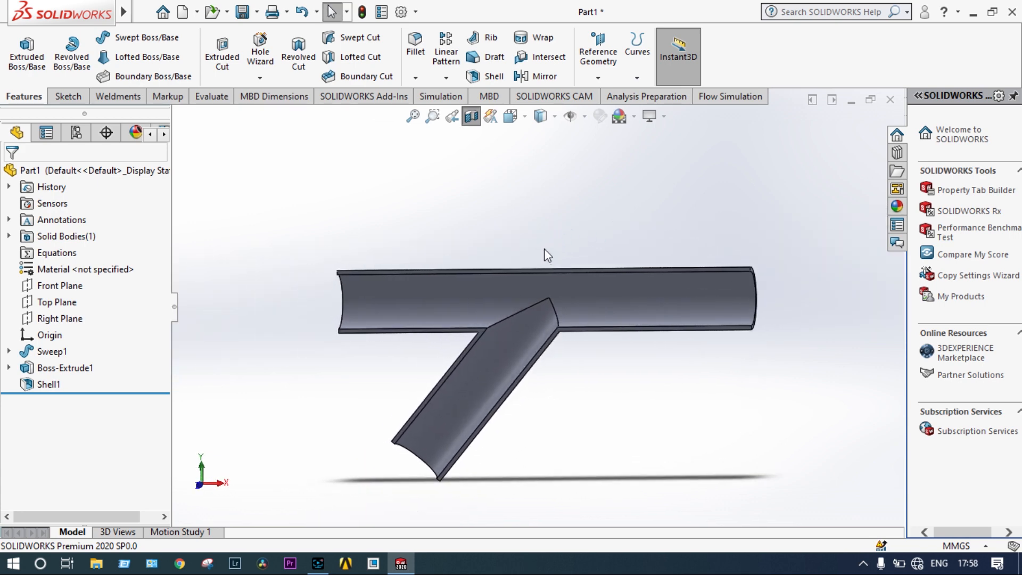
click(471, 116)
scroll(519, 212, up, 2)
middle_drag(518, 213, 600, 346)
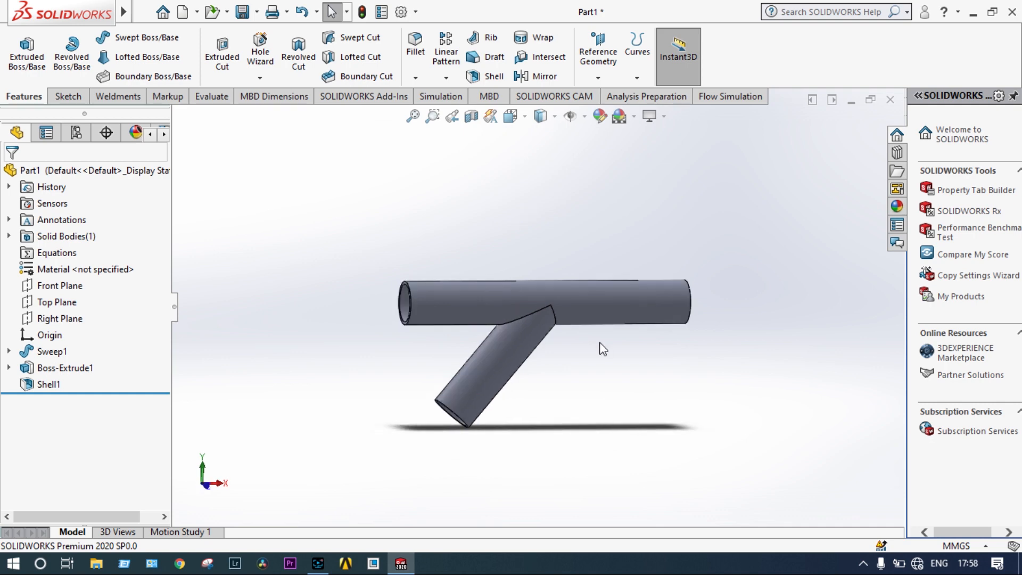
scroll(554, 327, down, 4)
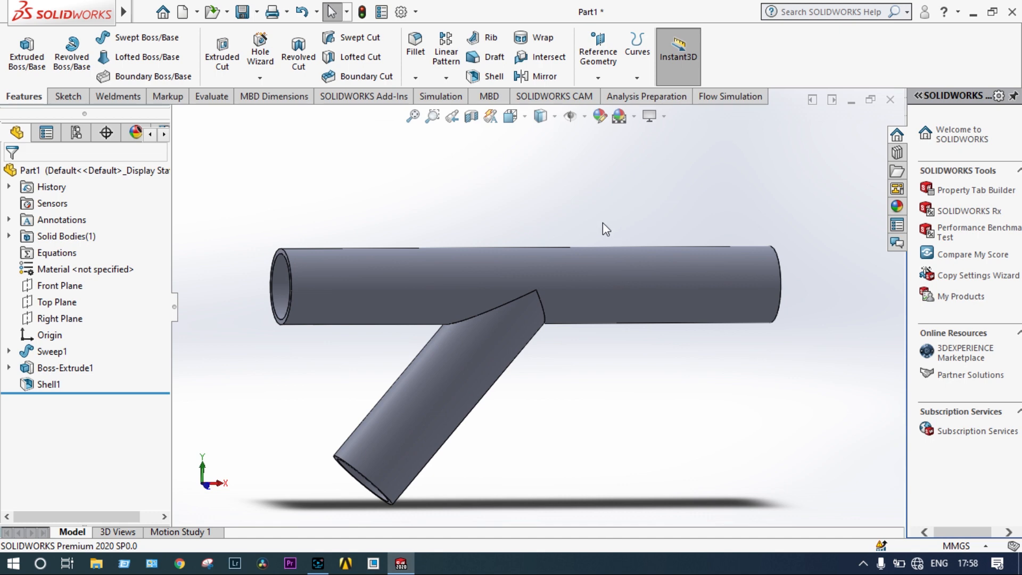
middle_drag(746, 241, 686, 232)
scroll(750, 251, down, 1)
scroll(664, 216, up, 2)
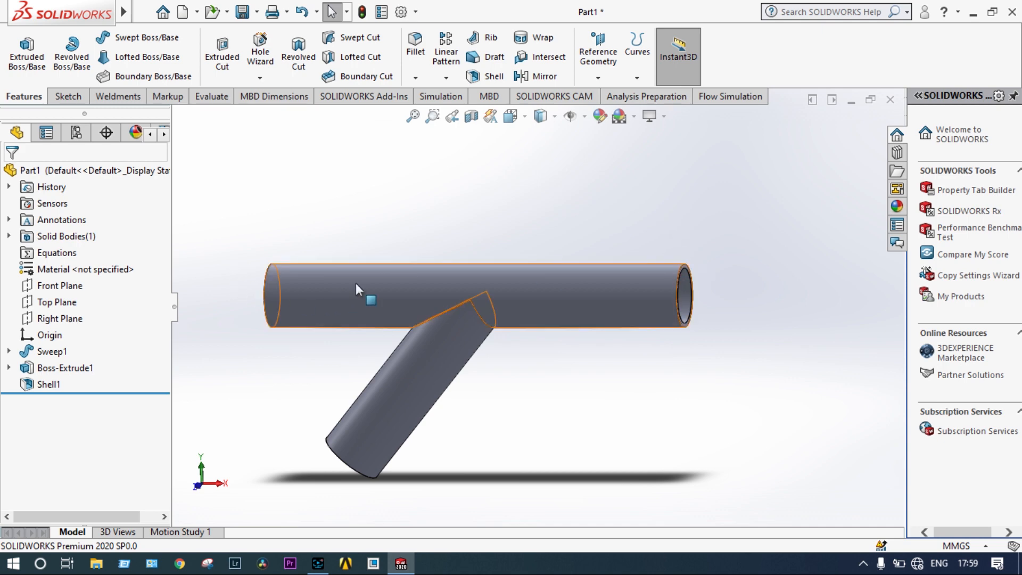
middle_drag(685, 234, 653, 275)
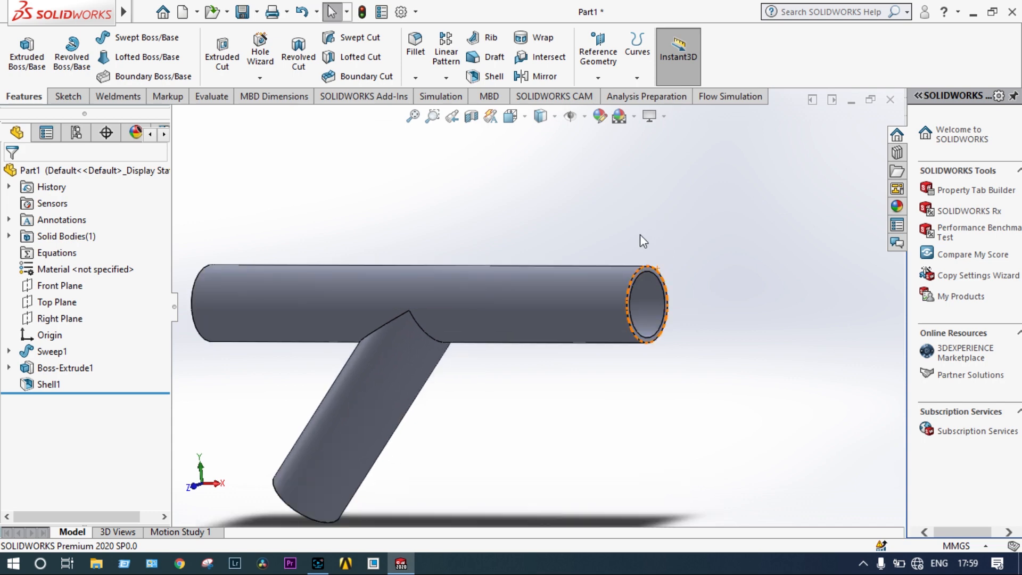
Start creating Flow Simulation lids and pick the ring-shaped face at the horizontal tube's first open end.
click(719, 97)
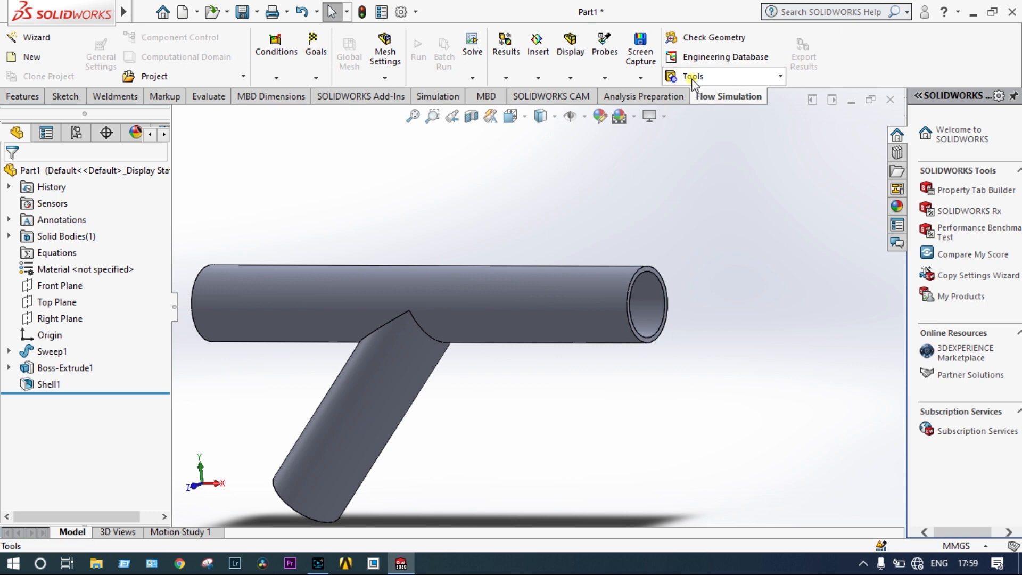
click(691, 79)
click(696, 97)
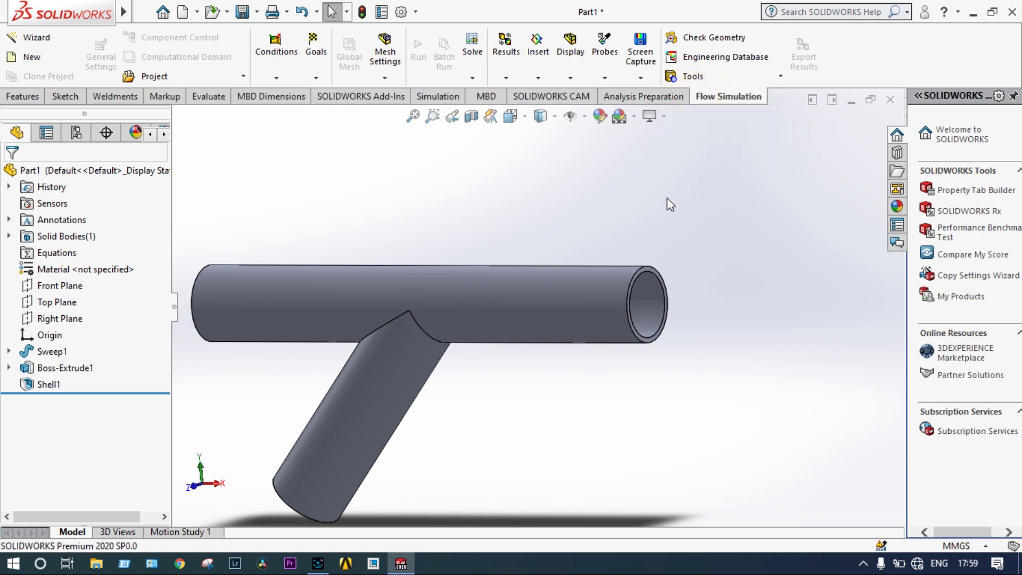
scroll(667, 198, up, 4)
middle_drag(537, 229, 641, 235)
scroll(447, 304, down, 6)
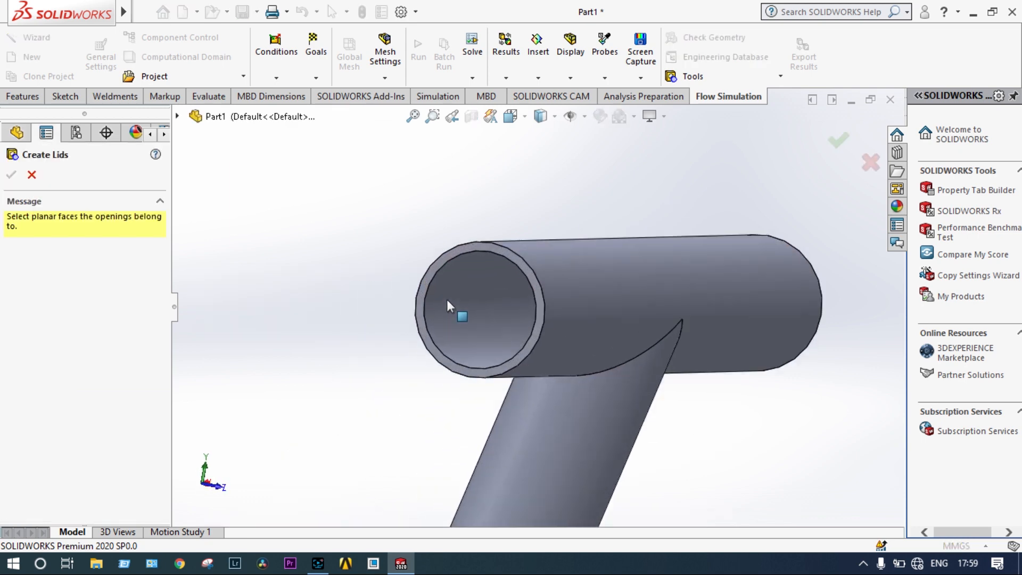
scroll(447, 305, down, 1)
click(464, 241)
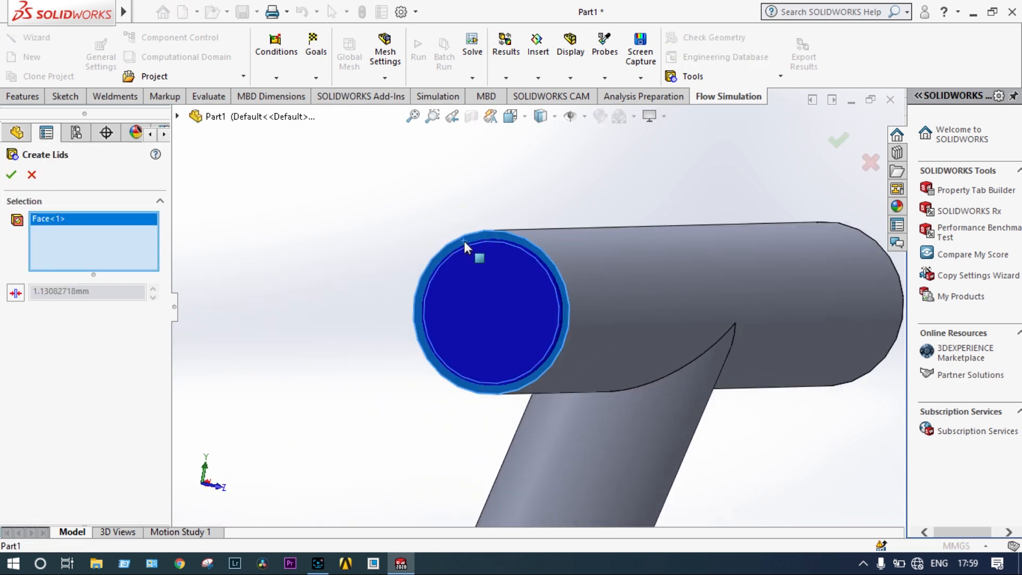
Add the end faces of the angled branch and the horizontal tube's other opening, and create the three lids.
scroll(464, 241, up, 5)
middle_drag(484, 344, 519, 386)
scroll(519, 436, down, 5)
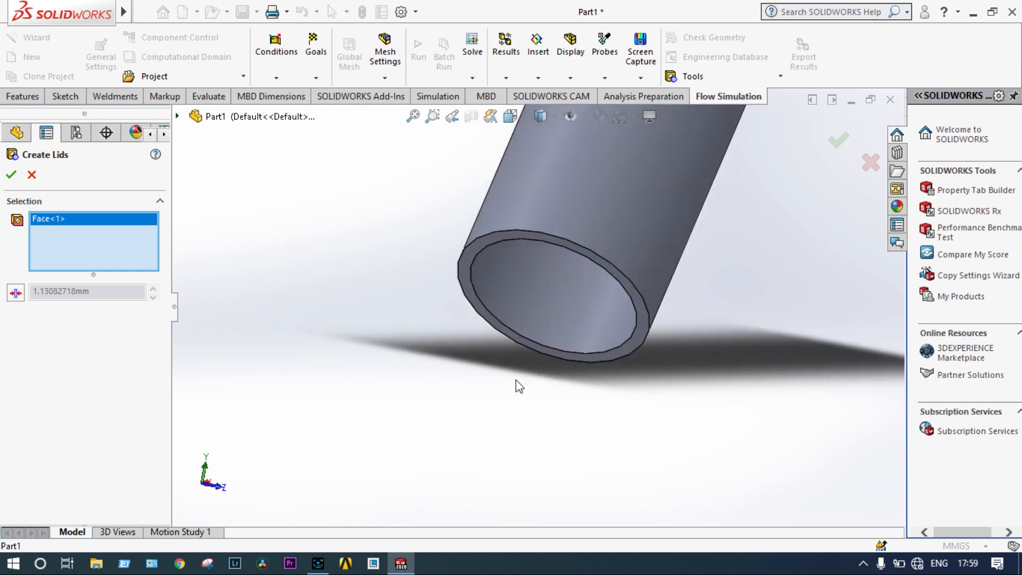
click(519, 339)
scroll(519, 338, up, 2)
scroll(517, 332, up, 3)
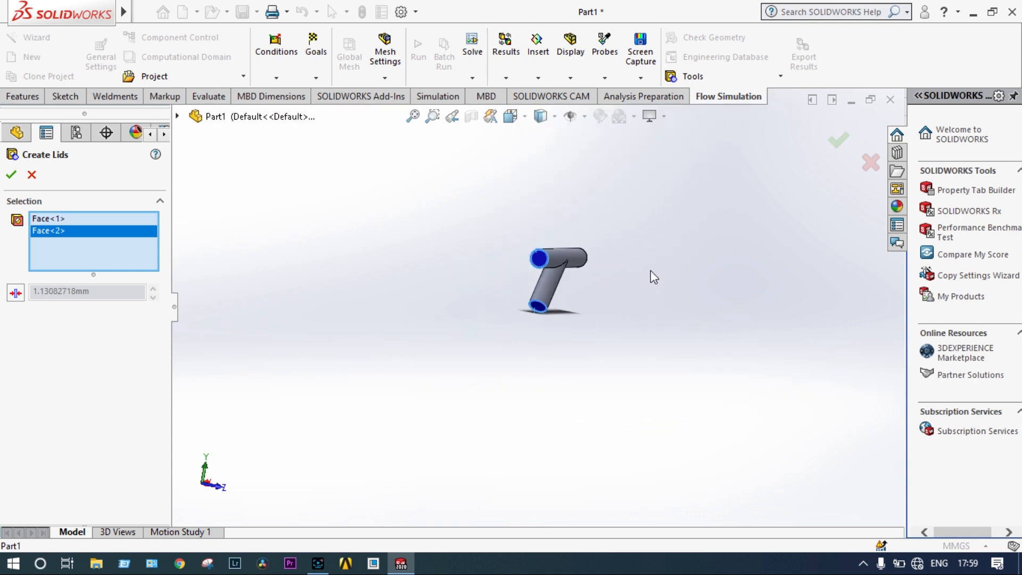
middle_drag(650, 270, 485, 274)
scroll(570, 255, down, 5)
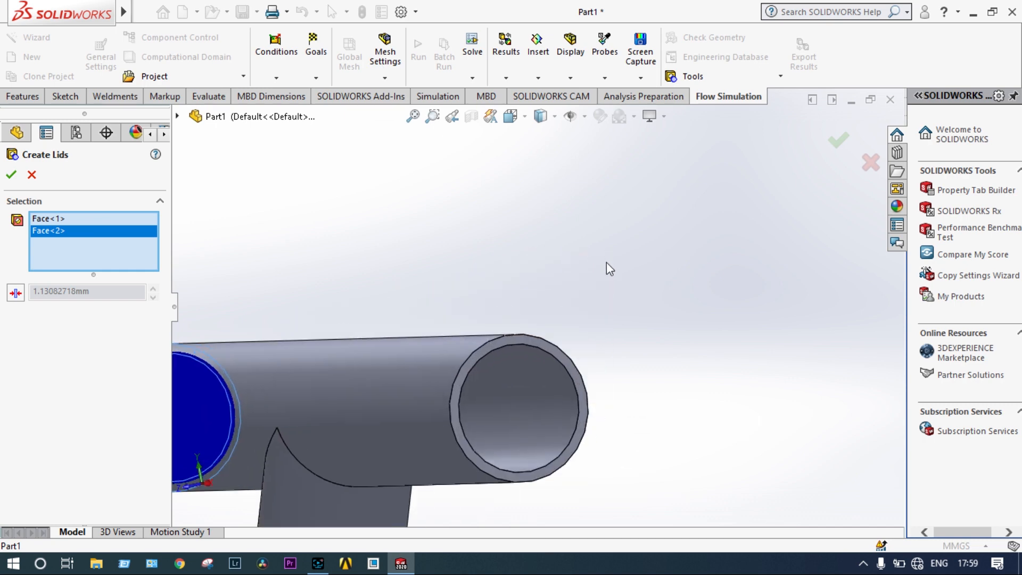
click(567, 363)
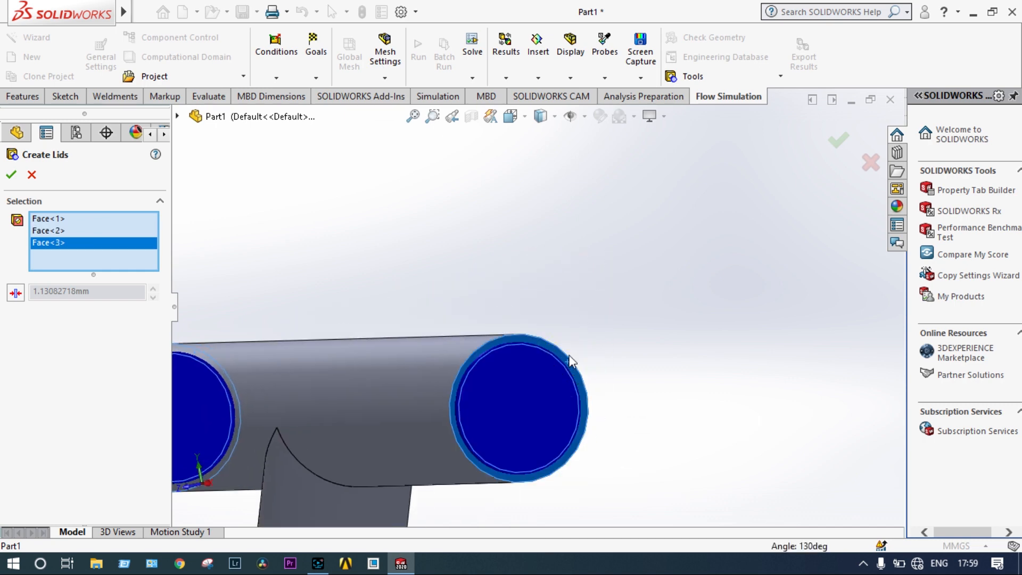
scroll(590, 324, up, 2)
scroll(613, 283, up, 2)
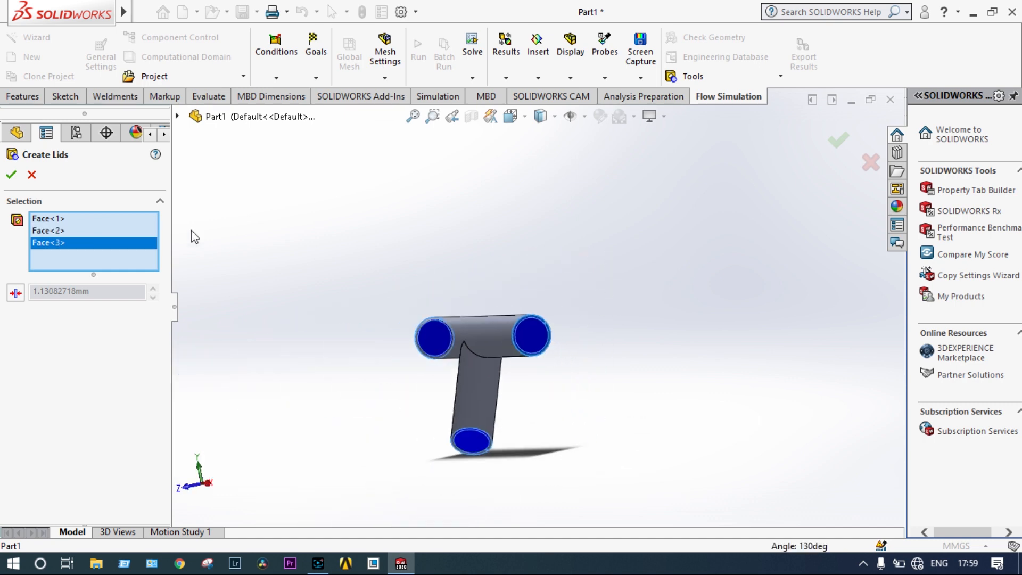
click(12, 174)
Make the outer cylindrical faces of the horizontal tube and the angled branch transparent.
key(ctrl+1)
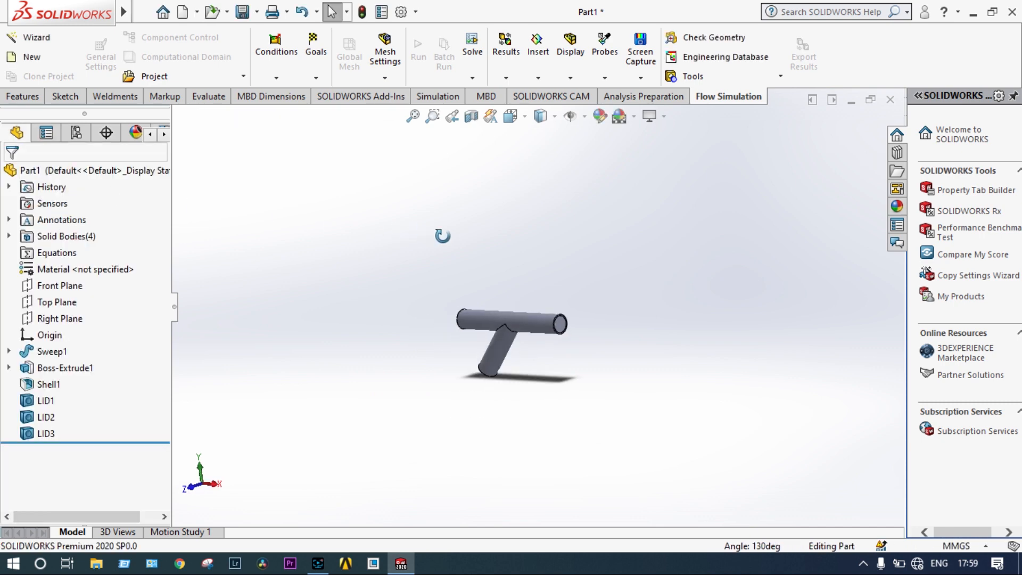
scroll(487, 309, down, 3)
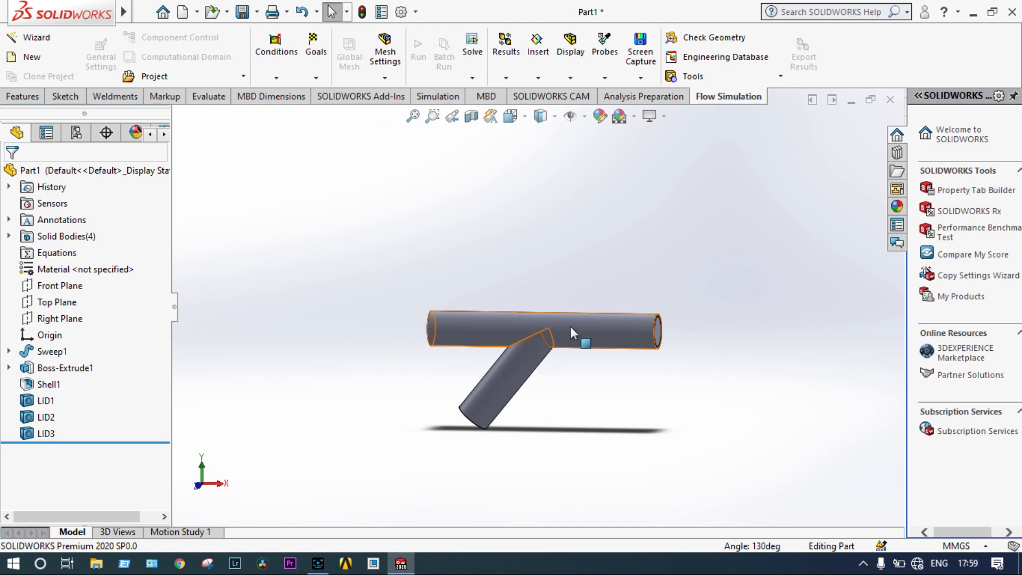
click(528, 361)
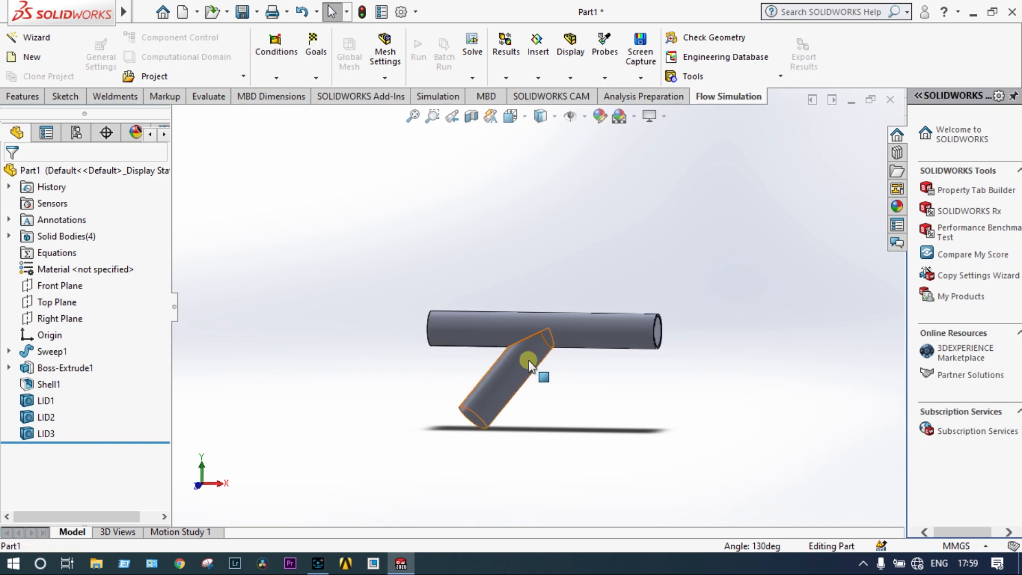
ctrl+click(490, 324)
right_click(491, 324)
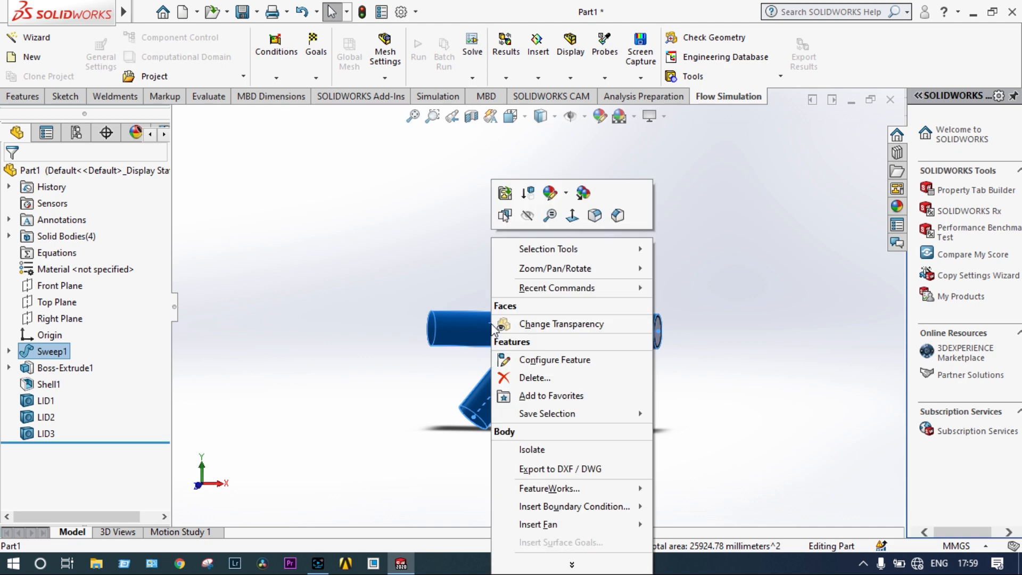
click(542, 321)
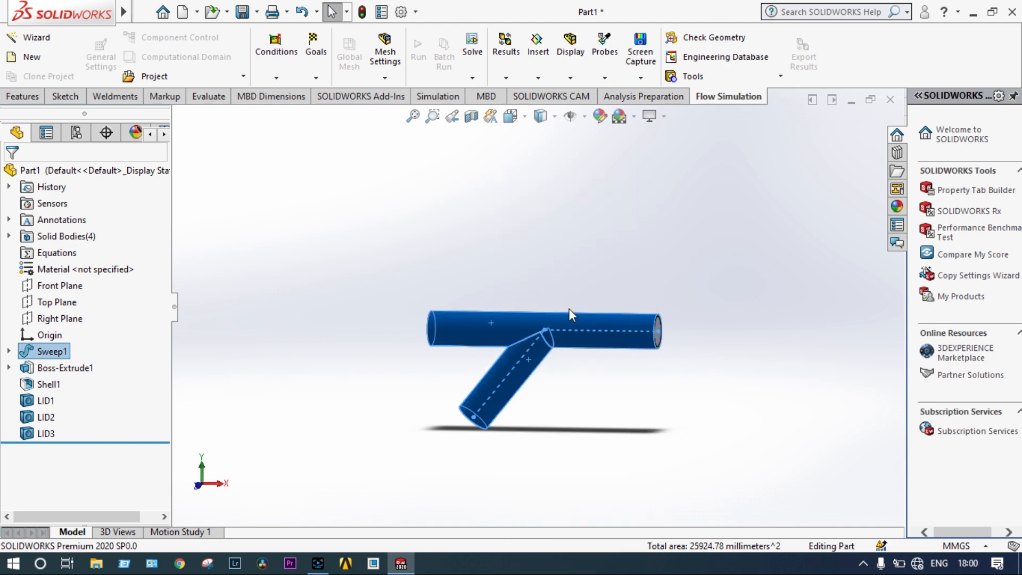
click(644, 279)
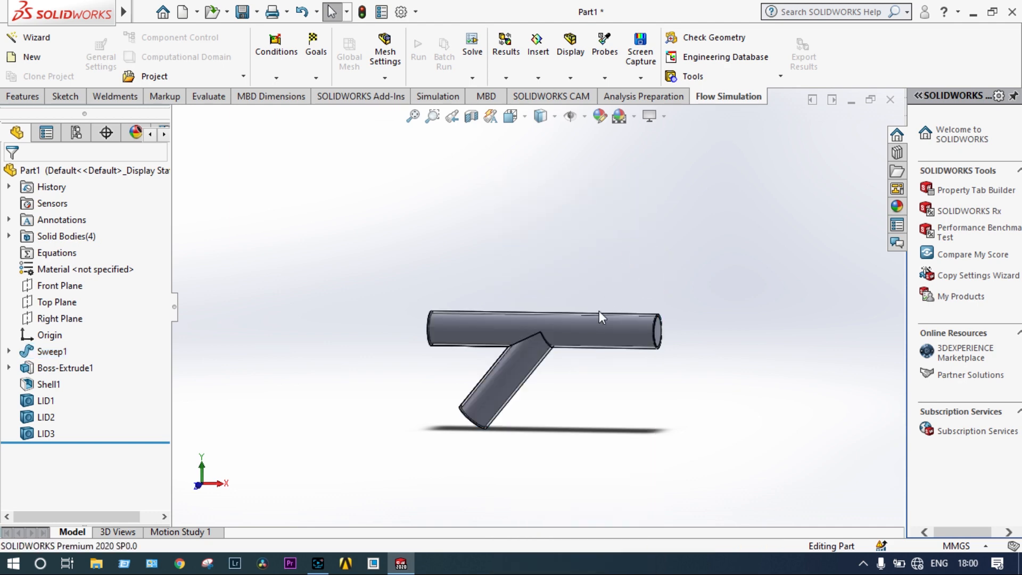
Make the inner cylindrical faces of the horizontal tube and the branch transparent so the pipe interior can be inspected.
click(564, 327)
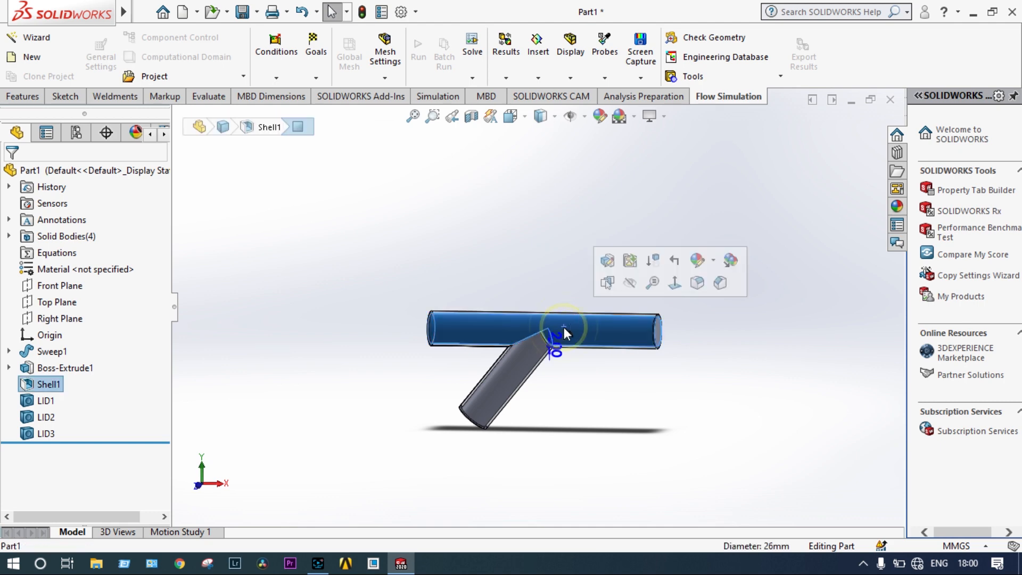
ctrl+click(534, 351)
right_click(535, 353)
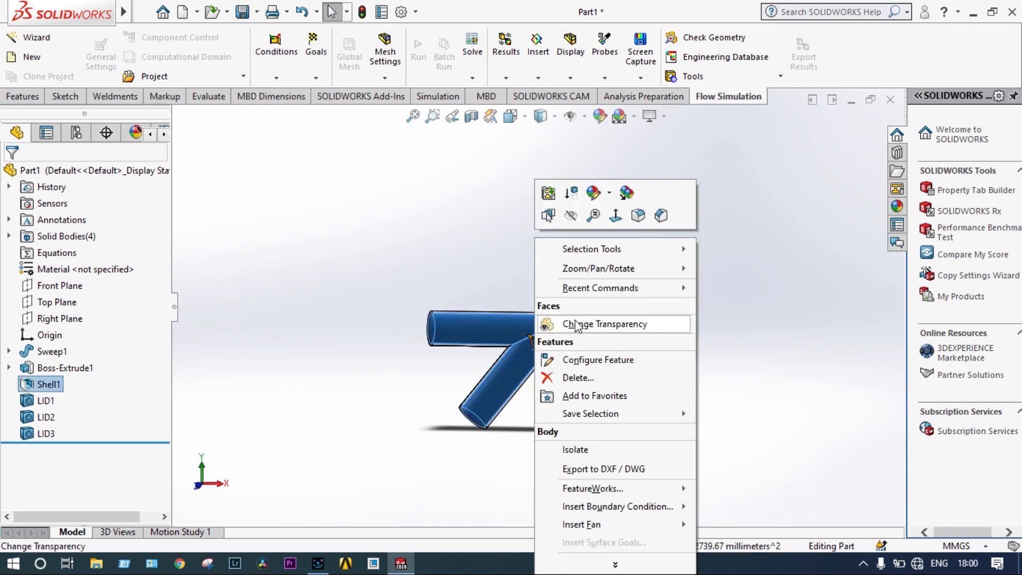
click(598, 324)
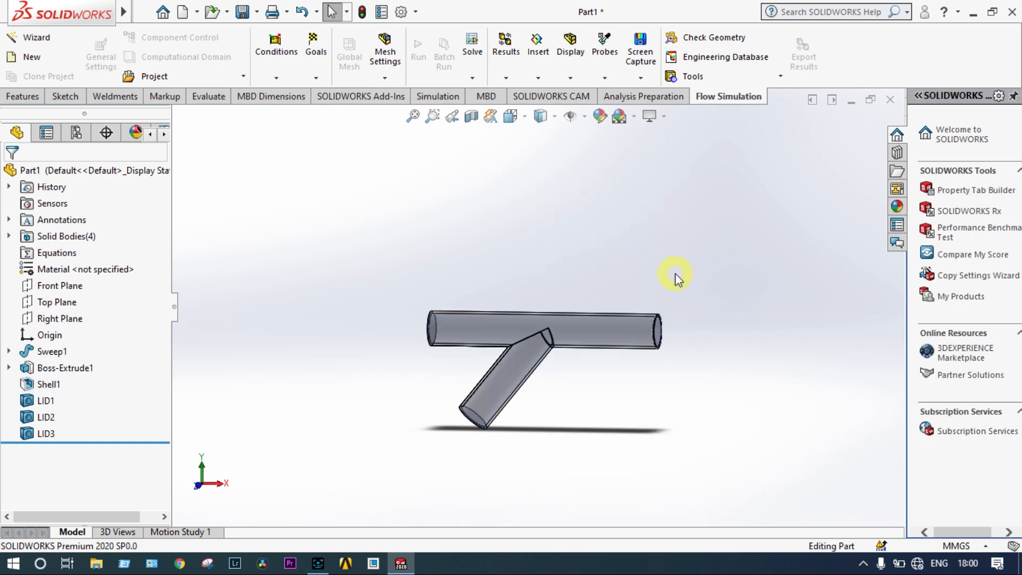
middle_drag(675, 273, 601, 305)
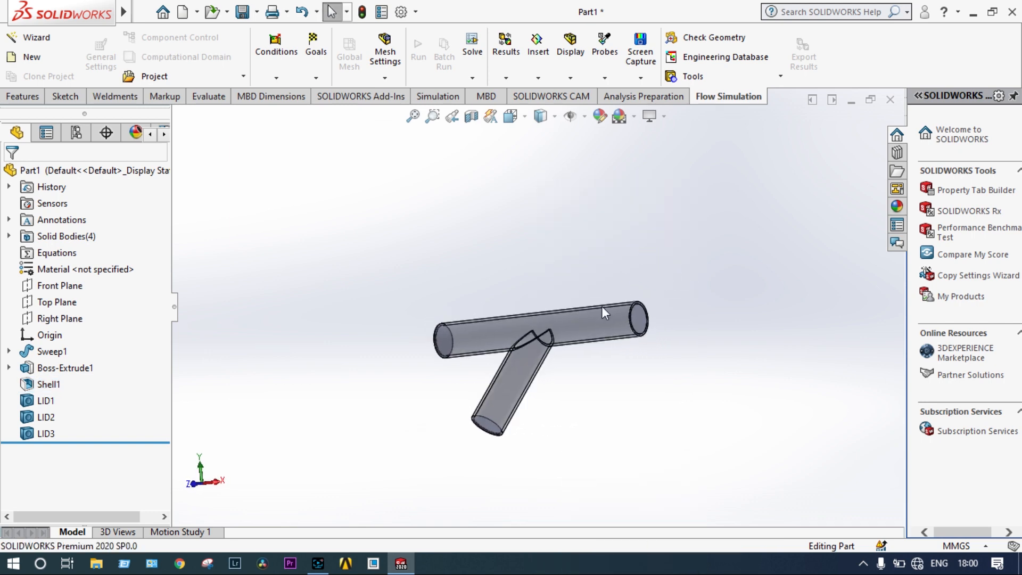
scroll(563, 360, down, 3)
middle_drag(472, 244, 519, 242)
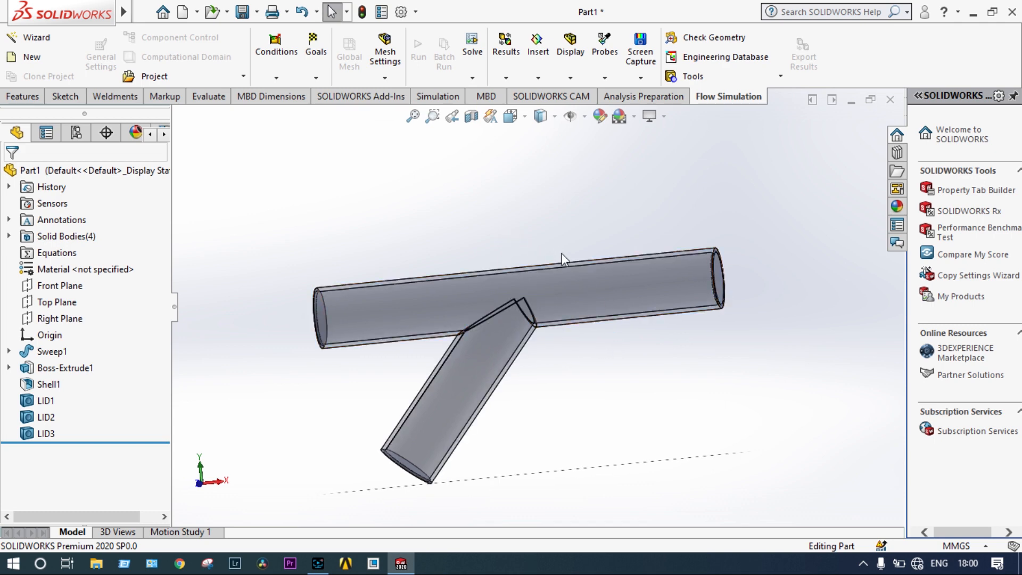
Save the part under the file name "pipe".
click(242, 12)
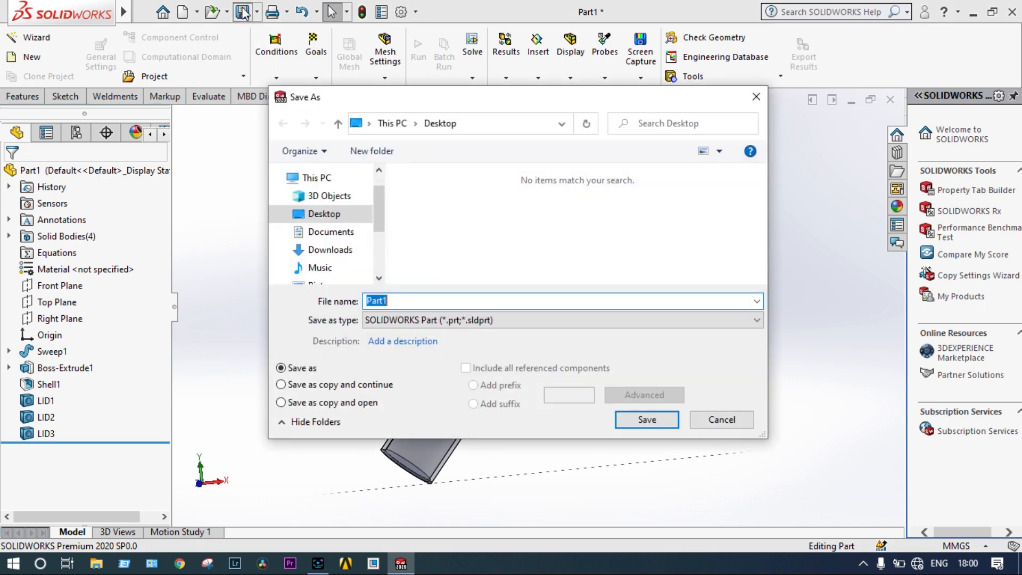
text(a)
click(645, 419)
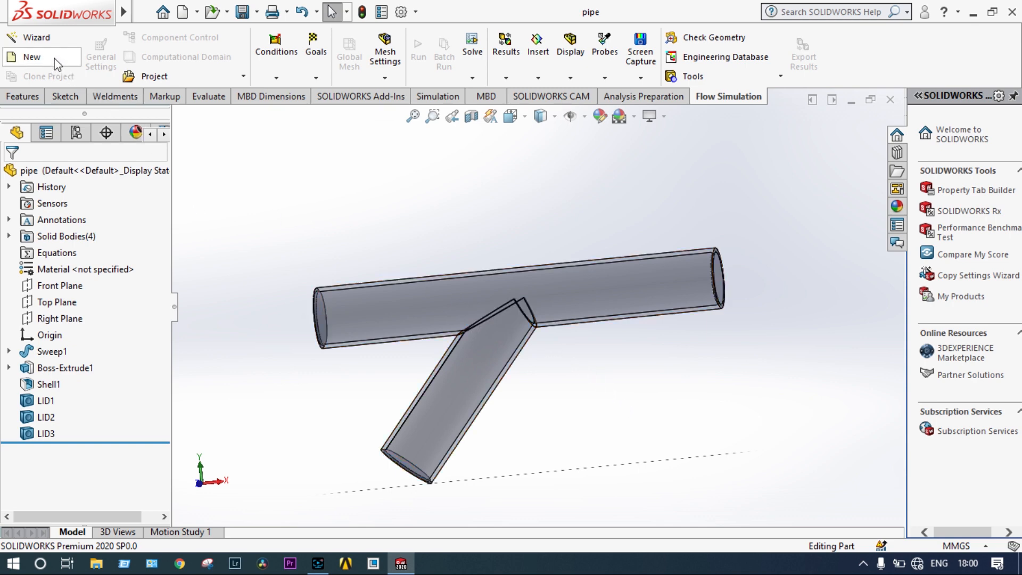
Start a Flow Simulation project with the Wizard, naming it "Mixed flow" and using the current configuration.
click(33, 37)
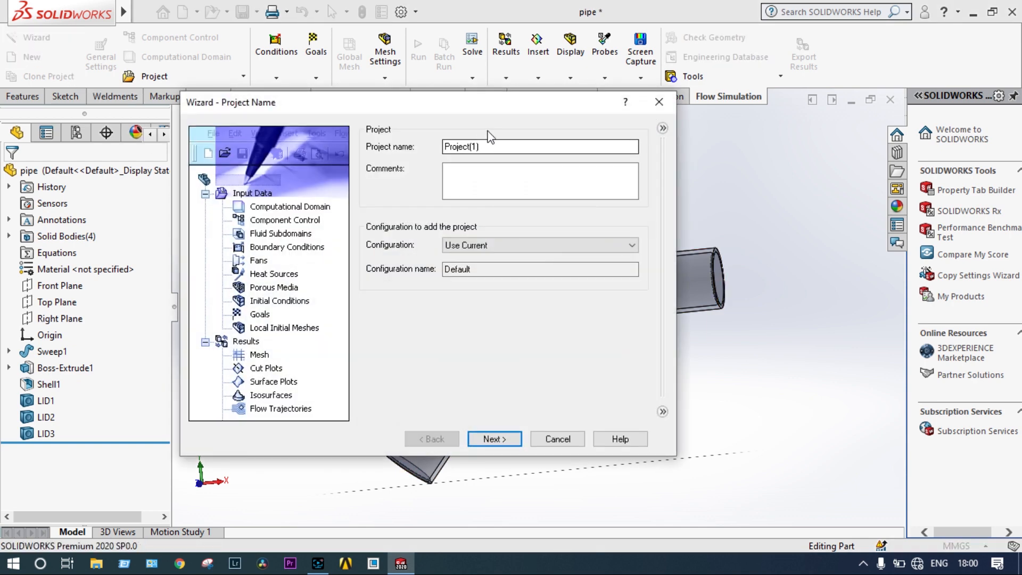
click(488, 146)
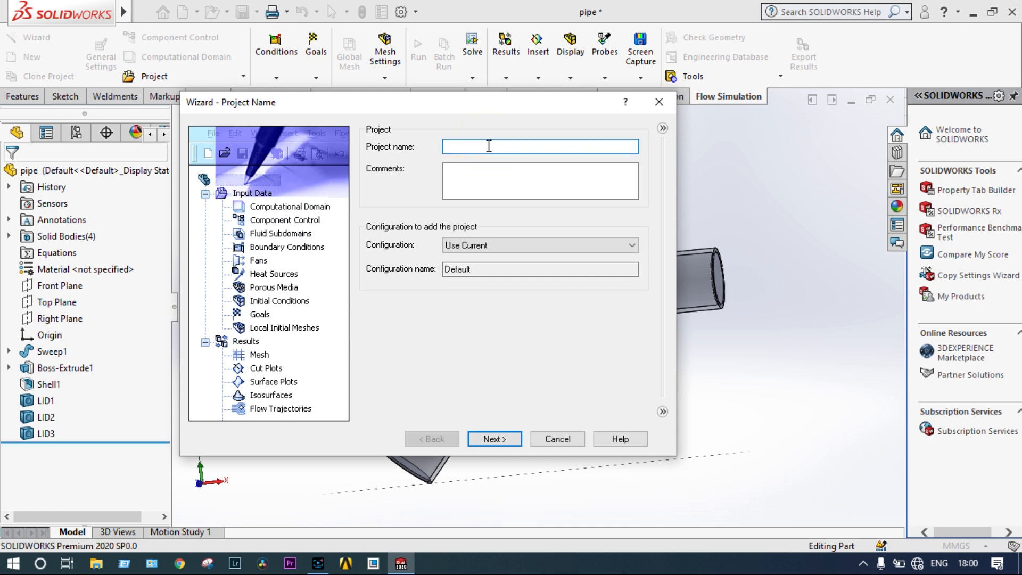
text(Mixed flow)
click(494, 440)
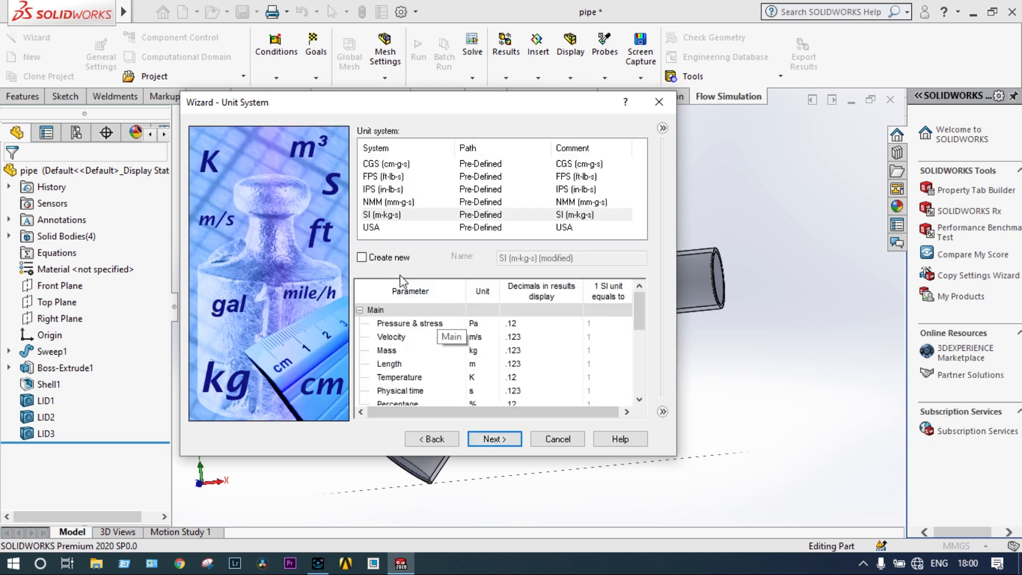
Choose the SI (m-kg-s) unit system and accept an internal analysis that excludes cavities without flow conditions.
click(393, 216)
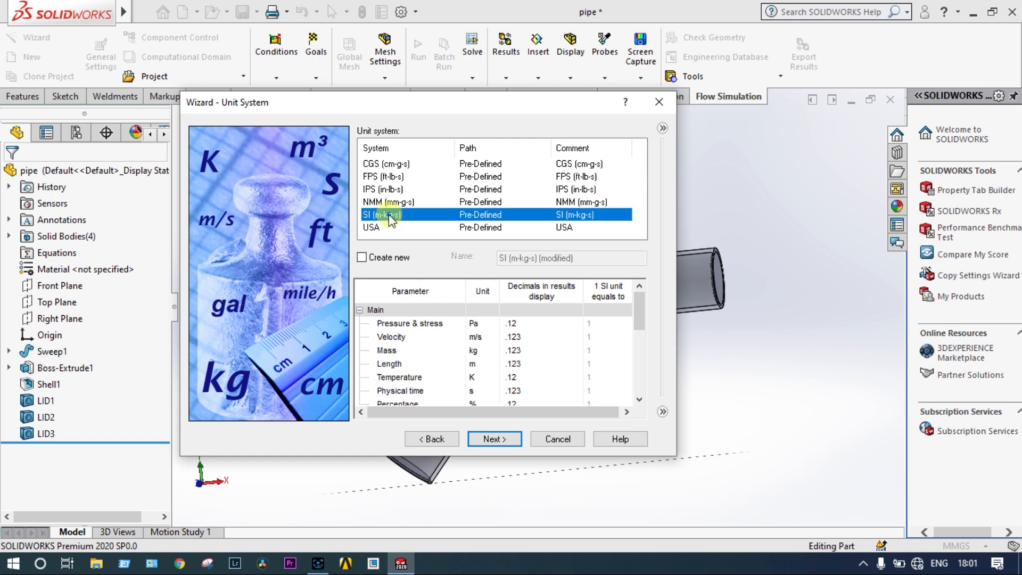
click(493, 439)
click(493, 439)
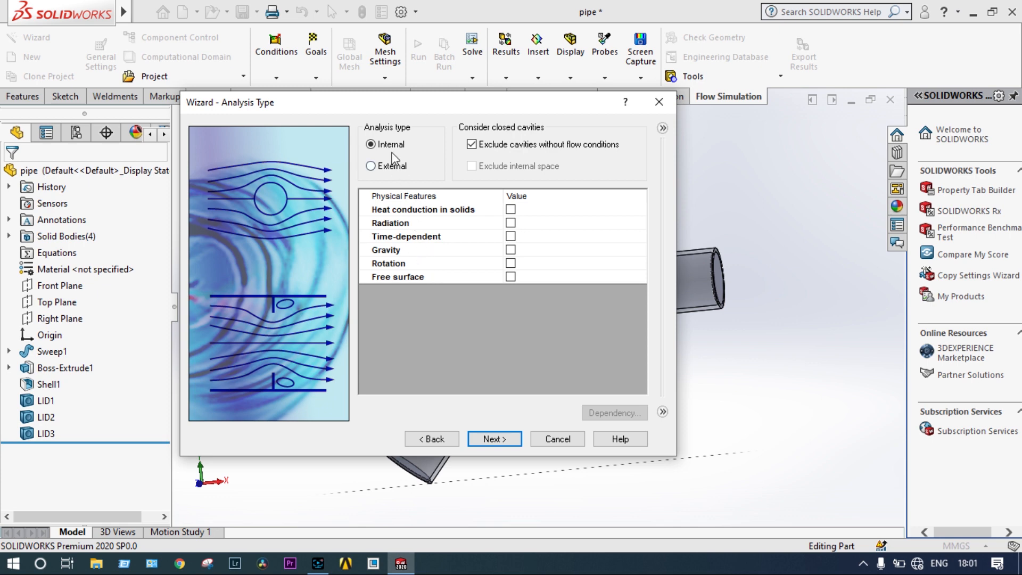
click(498, 438)
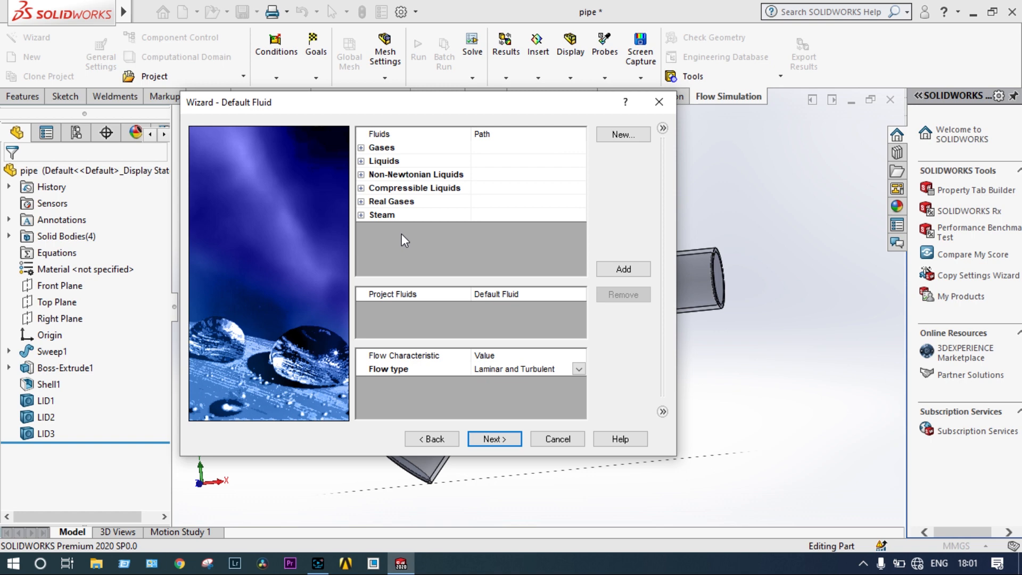
Add the pre-defined liquids Water and Acetone as project fluids, keeping laminar and turbulent flow, and continue to the wall conditions.
click(361, 161)
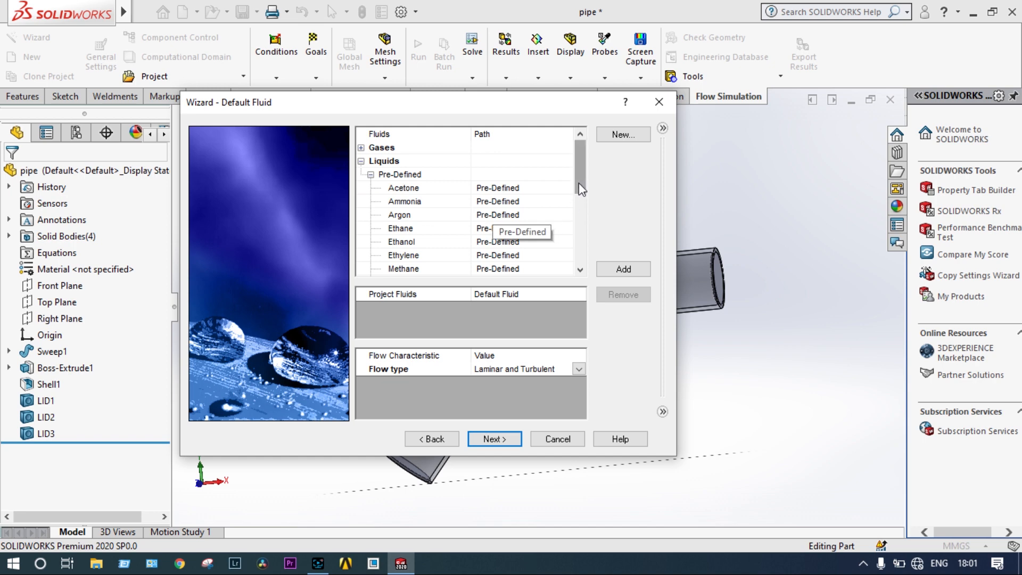
drag(579, 183, 579, 249)
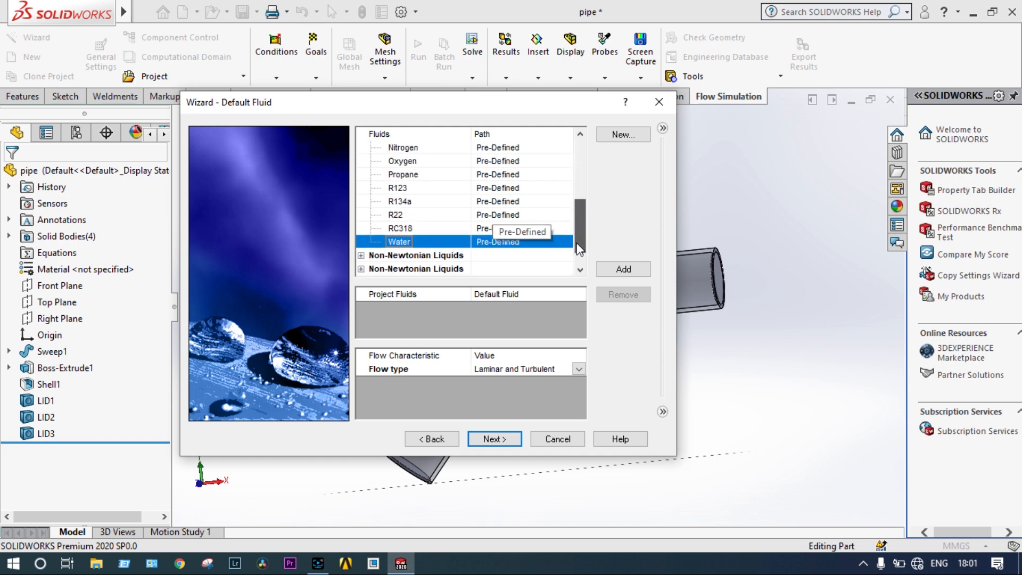
double_click(493, 239)
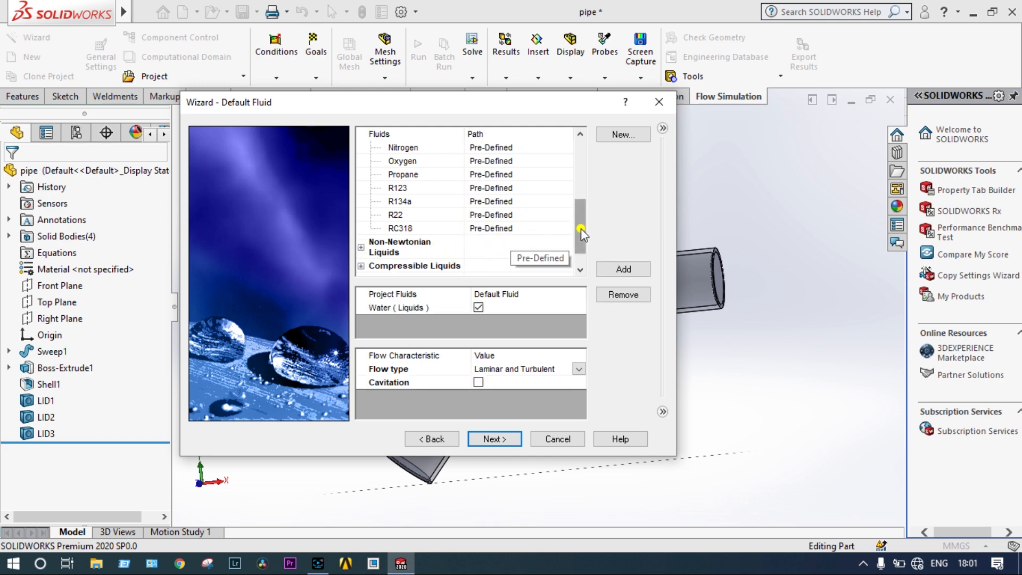
scroll(580, 228, up, 2)
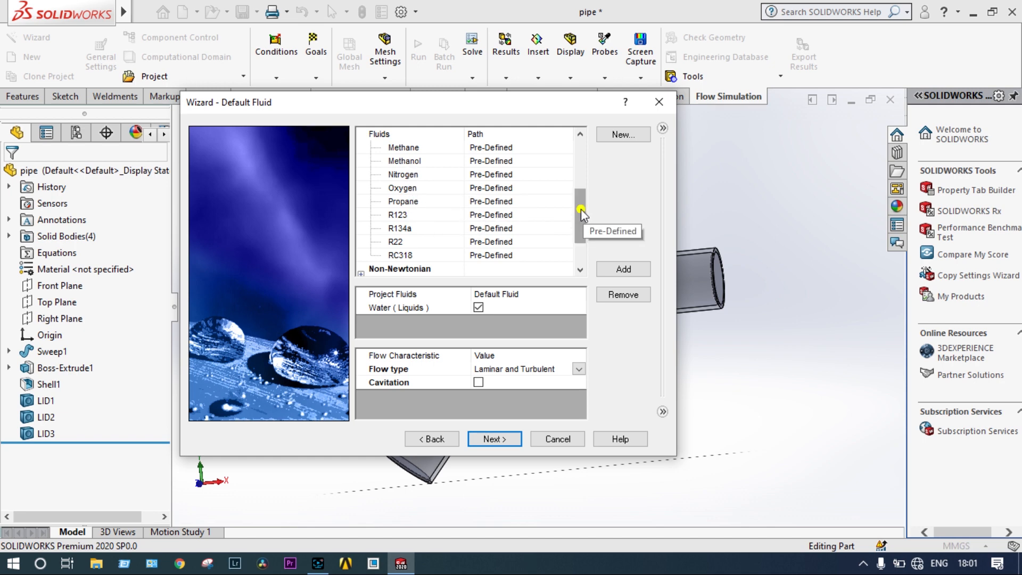
scroll(580, 208, up, 3)
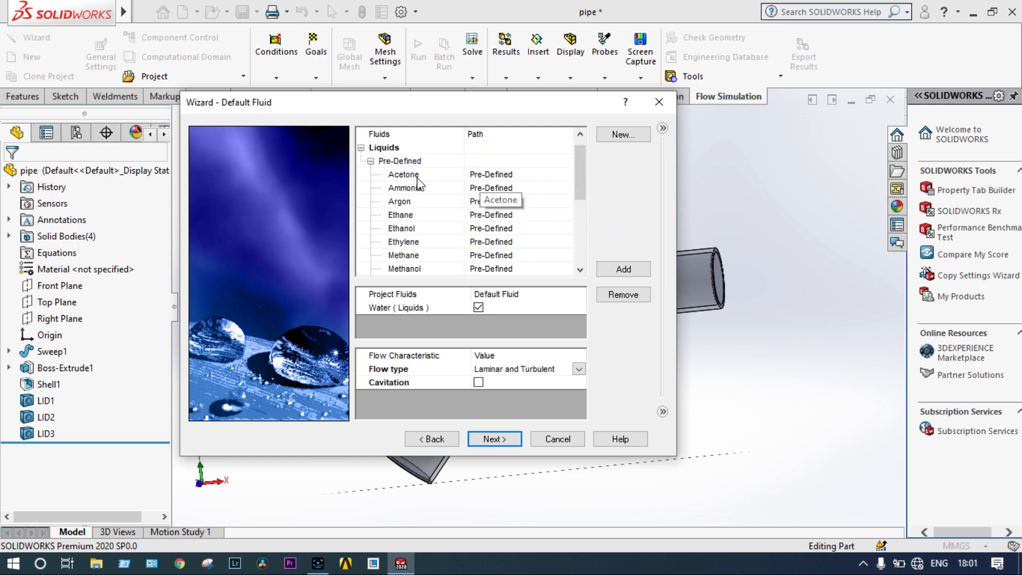
double_click(410, 175)
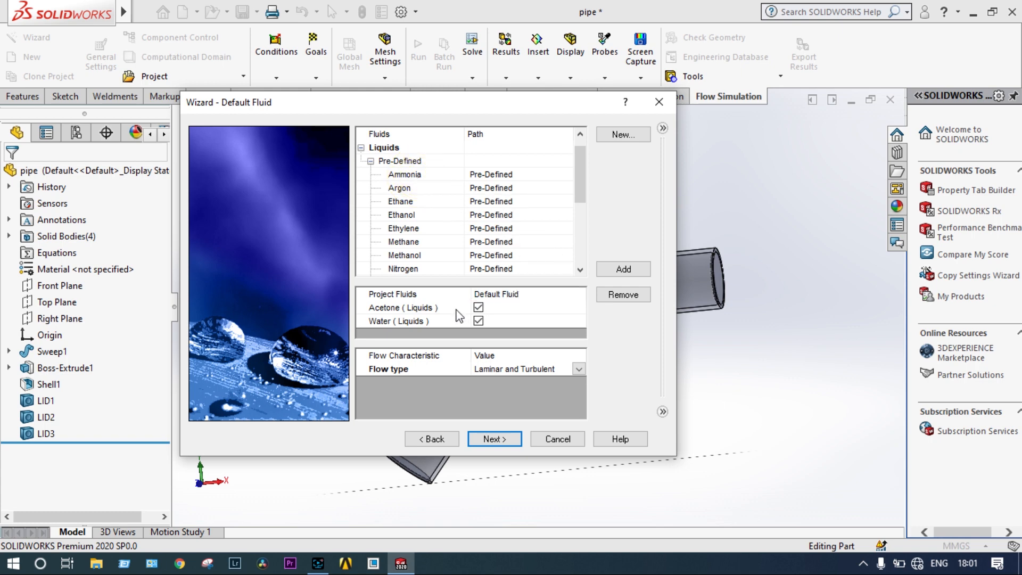
click(498, 439)
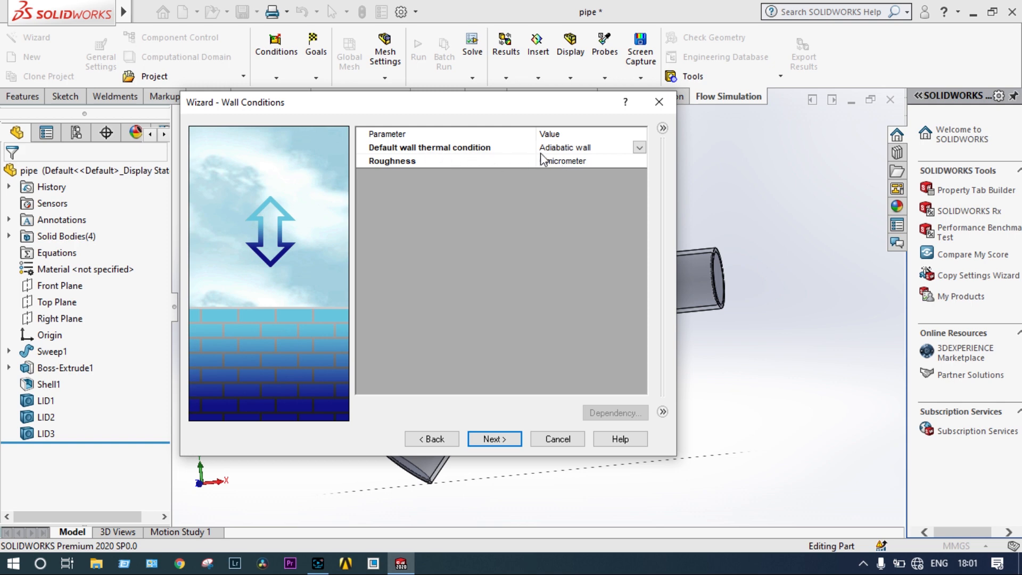
Accept the adiabatic wall and default initial conditions of 101325 Pa and 293.2 K to finish the project Wizard.
click(496, 439)
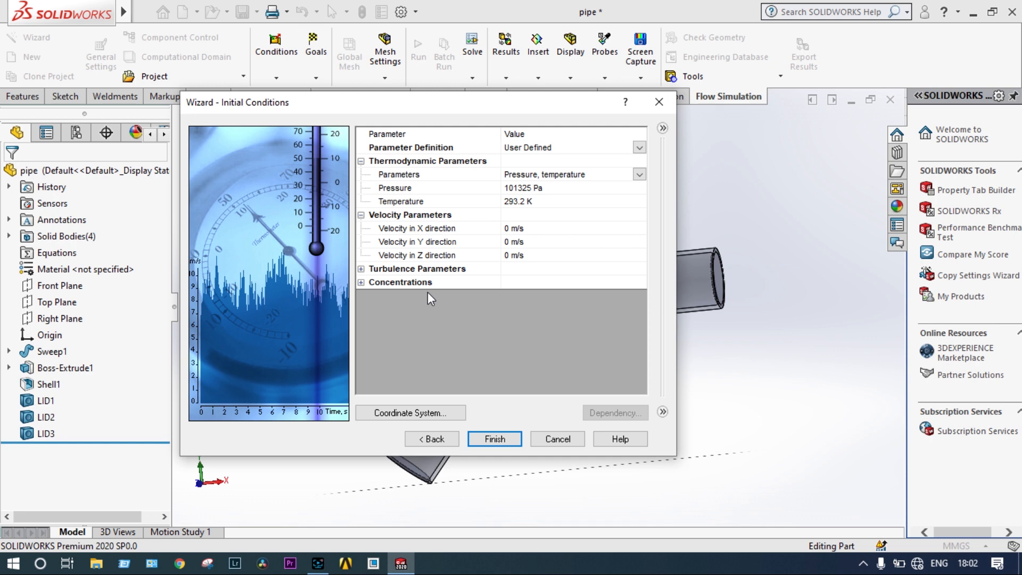
click(488, 439)
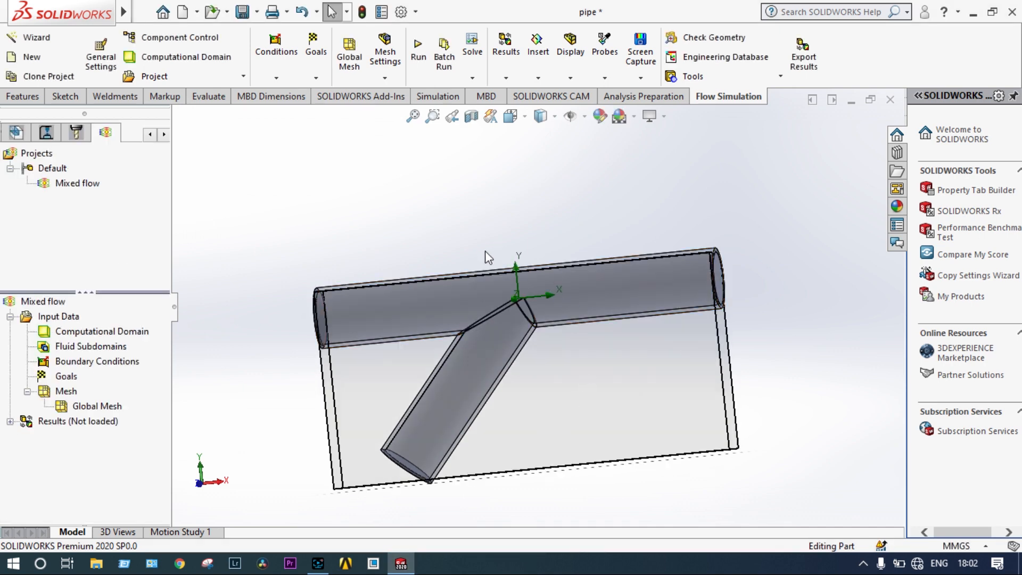
middle_drag(505, 244, 481, 261)
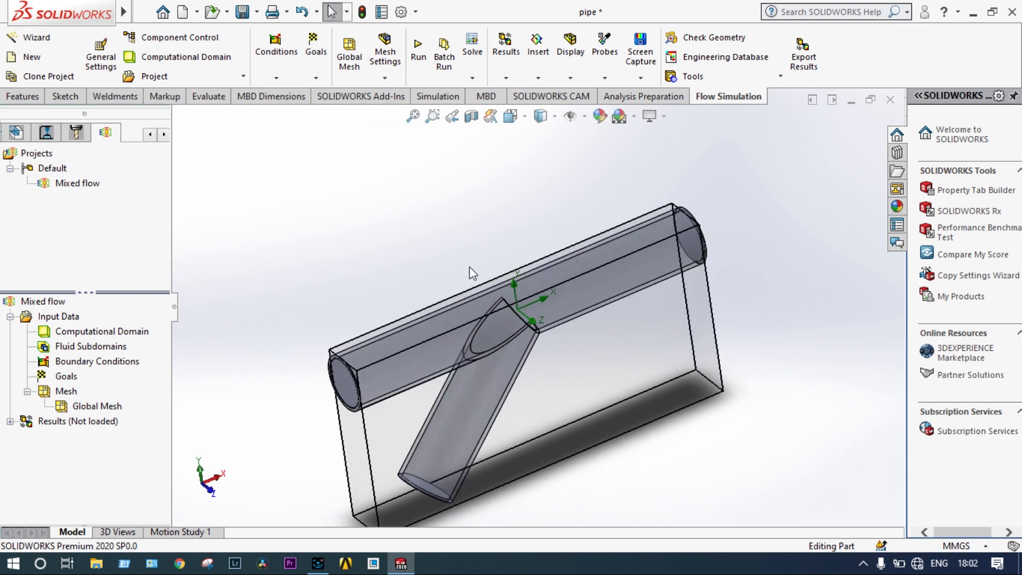
Enlarge the computational domain to about Z max 0.047 m, X max 0.114 m, X min -0.114 m and Y max 0.036 m, and extend its Z min side.
click(142, 337)
drag(554, 396, 594, 416)
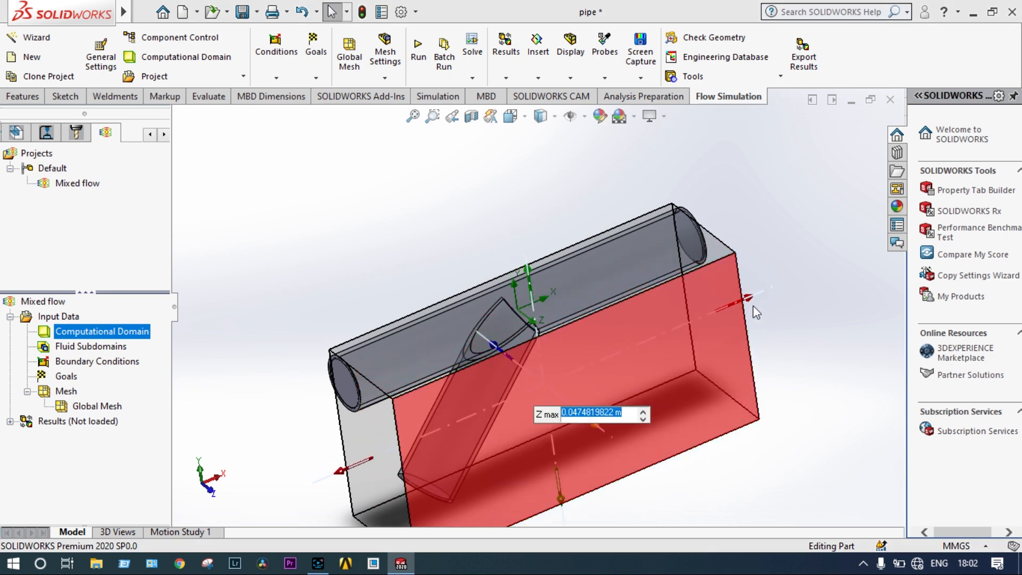
drag(750, 301, 776, 289)
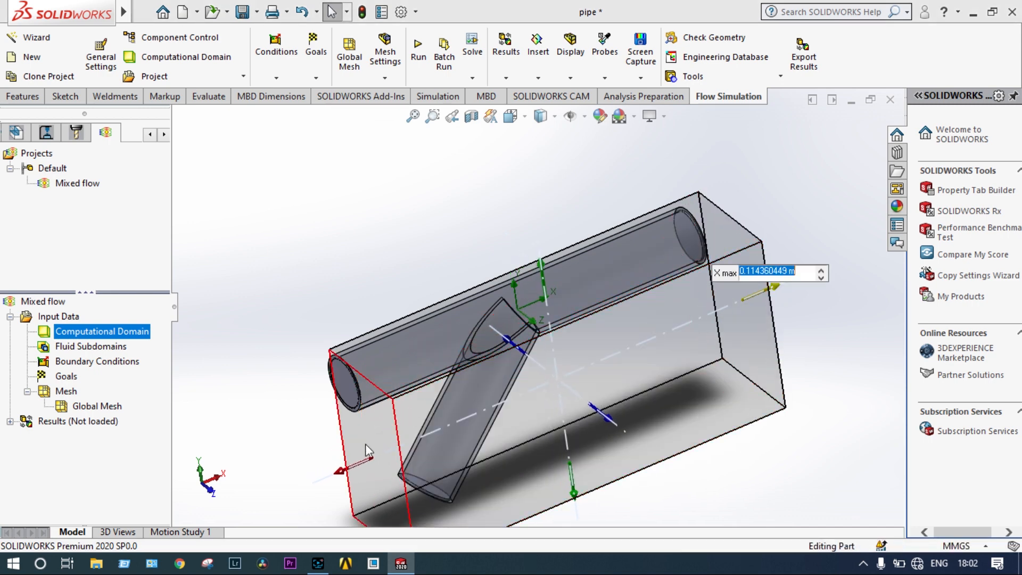
drag(349, 471, 318, 483)
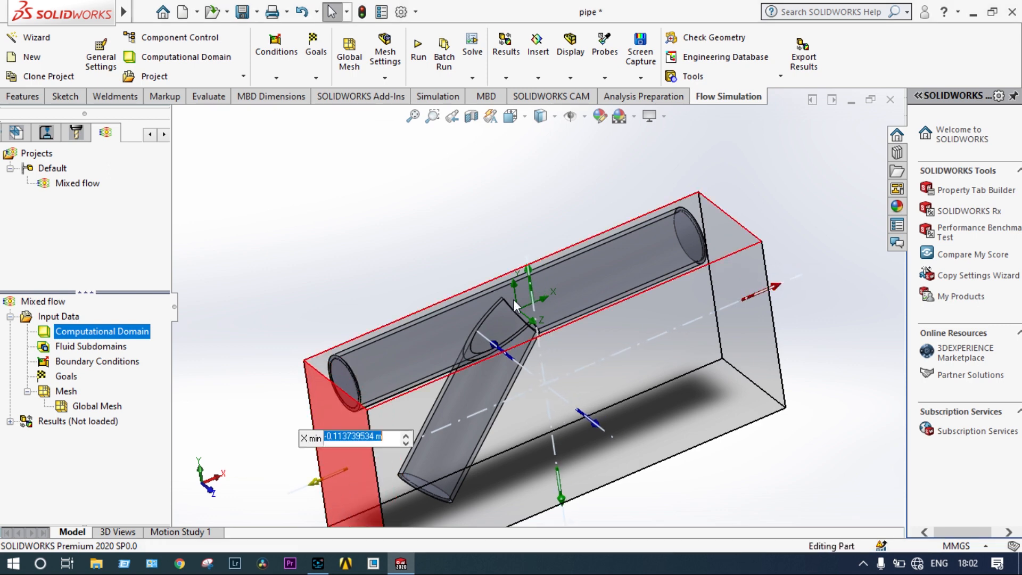
drag(531, 279, 527, 238)
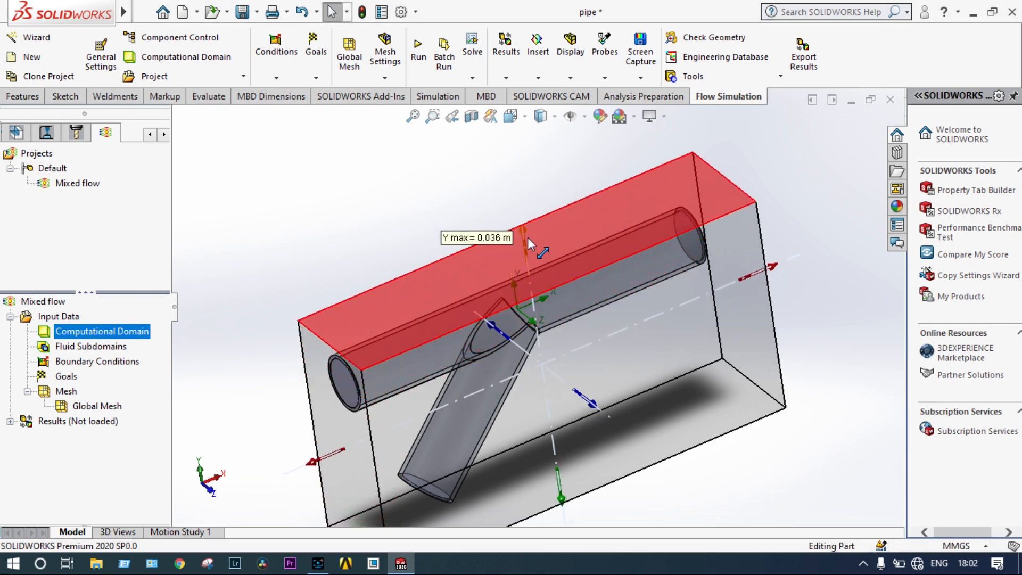
middle_drag(417, 231, 493, 300)
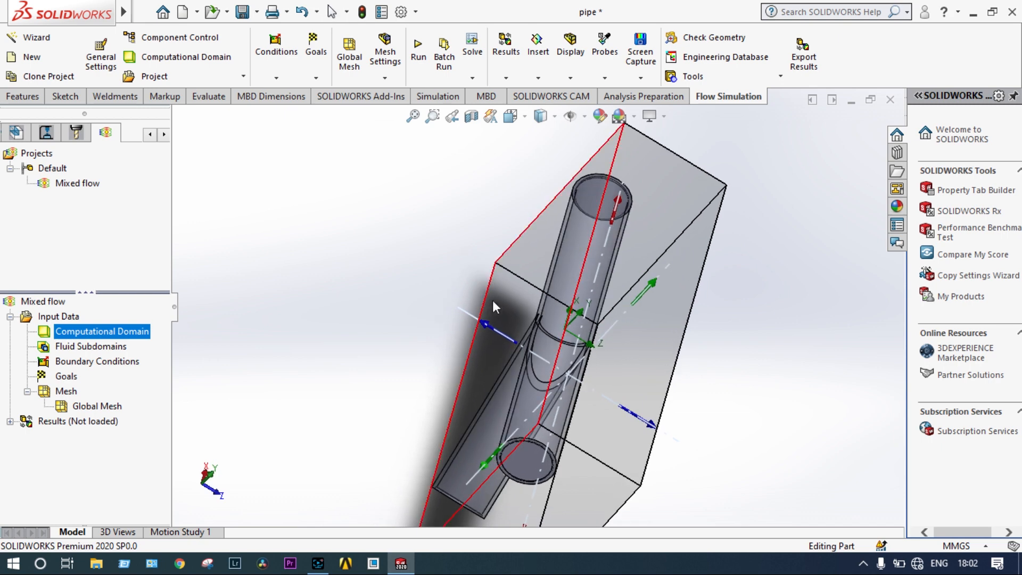
drag(488, 324, 461, 323)
middle_drag(694, 341, 731, 401)
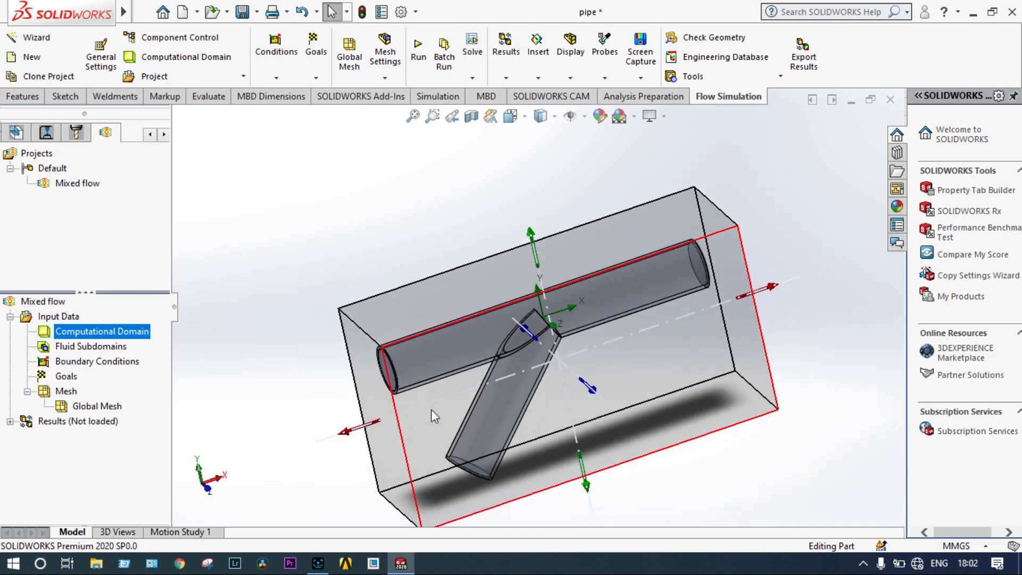
click(277, 400)
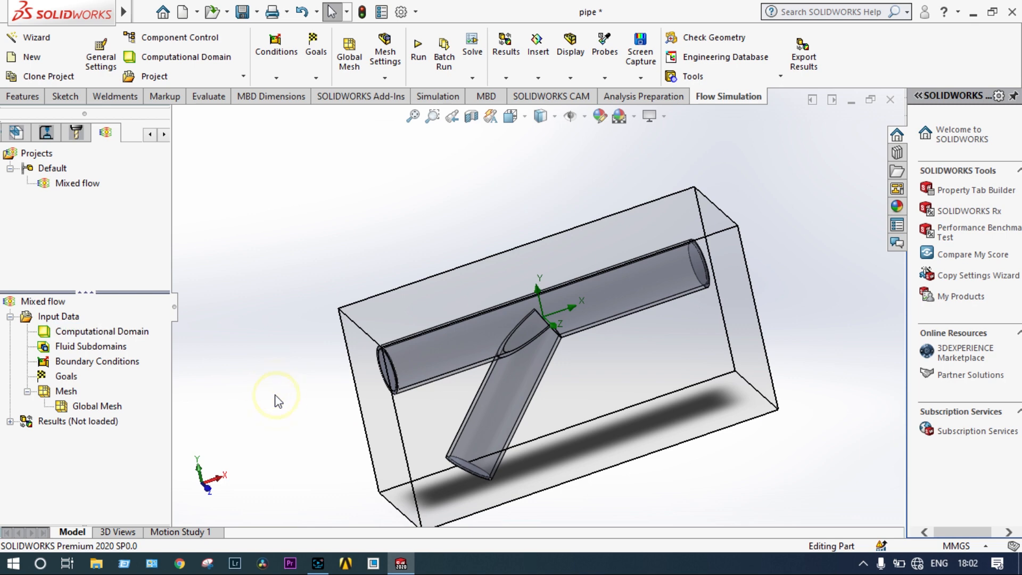
Hide the computational domain box around the pipe.
click(136, 334)
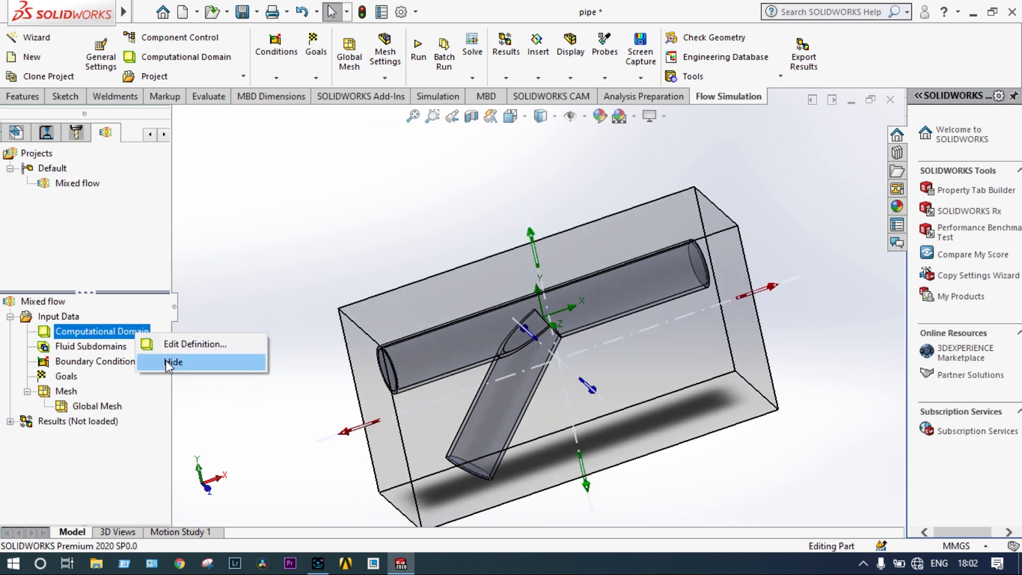
click(166, 360)
scroll(612, 451, down, 3)
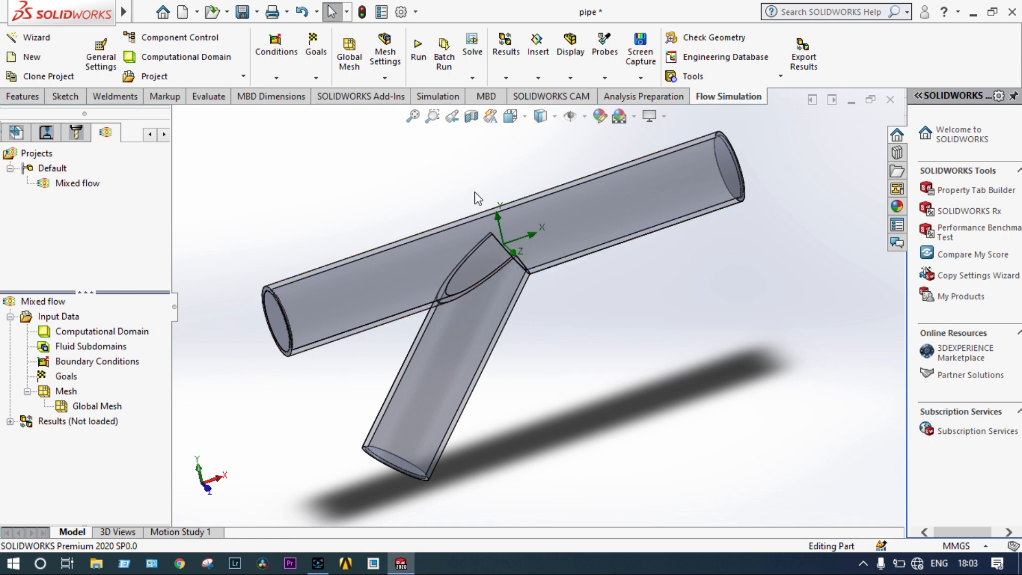
Cut the pipe with a planar section view on the Front Plane to expose the inner lid faces.
click(471, 117)
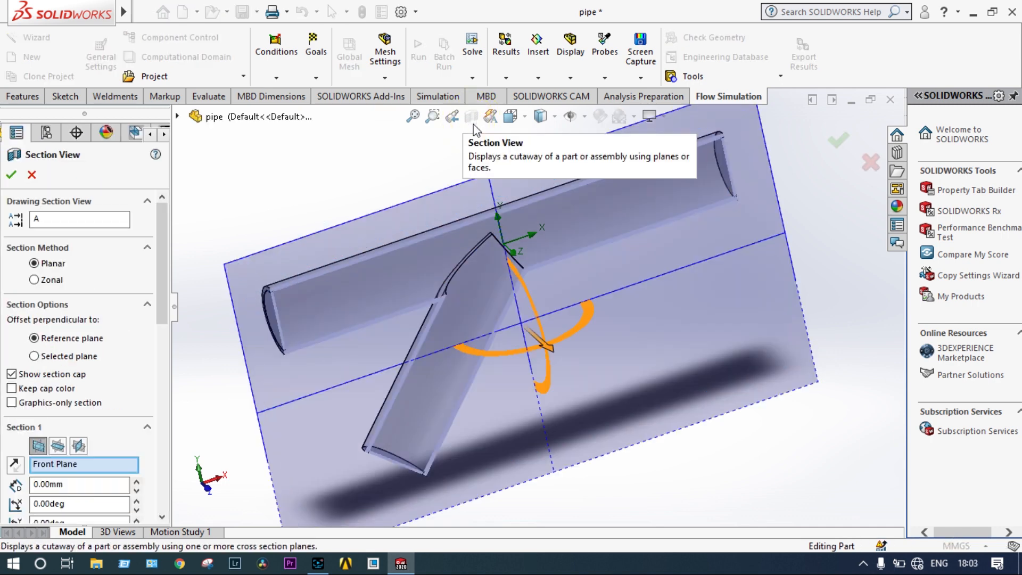
click(834, 146)
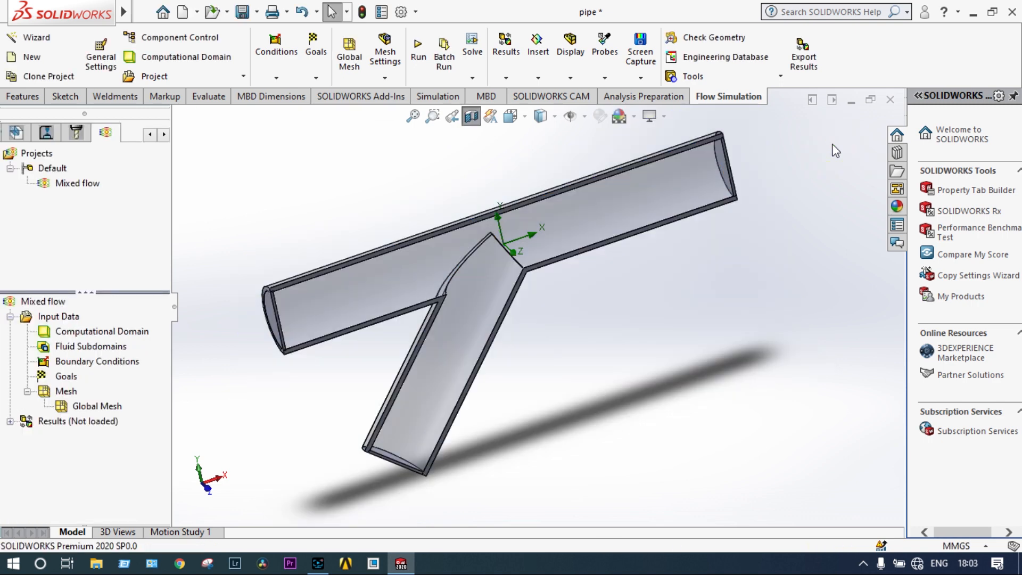
middle_drag(754, 253, 682, 282)
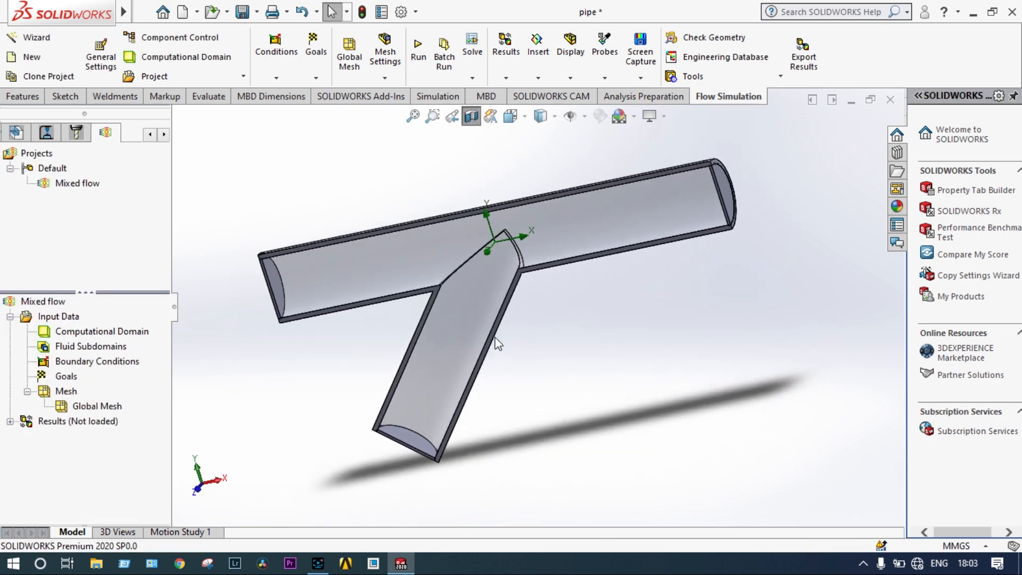
Add a 0.0001 kg/s Inlet Mass Flow on the inner lid face at the main pipe's negative-X end, with mass fractions of water 1 and acetone 0.
right_click(97, 364)
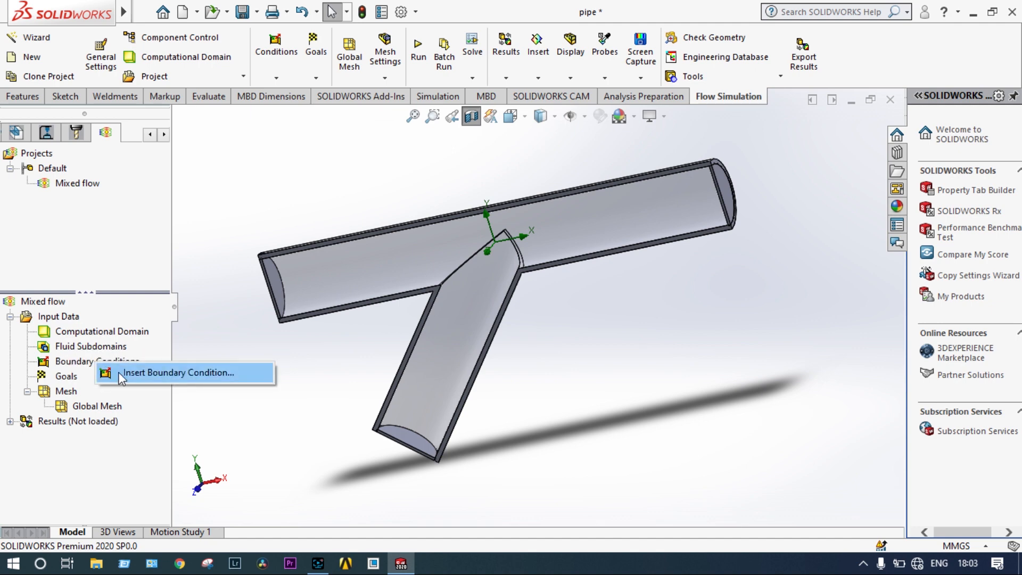
click(123, 376)
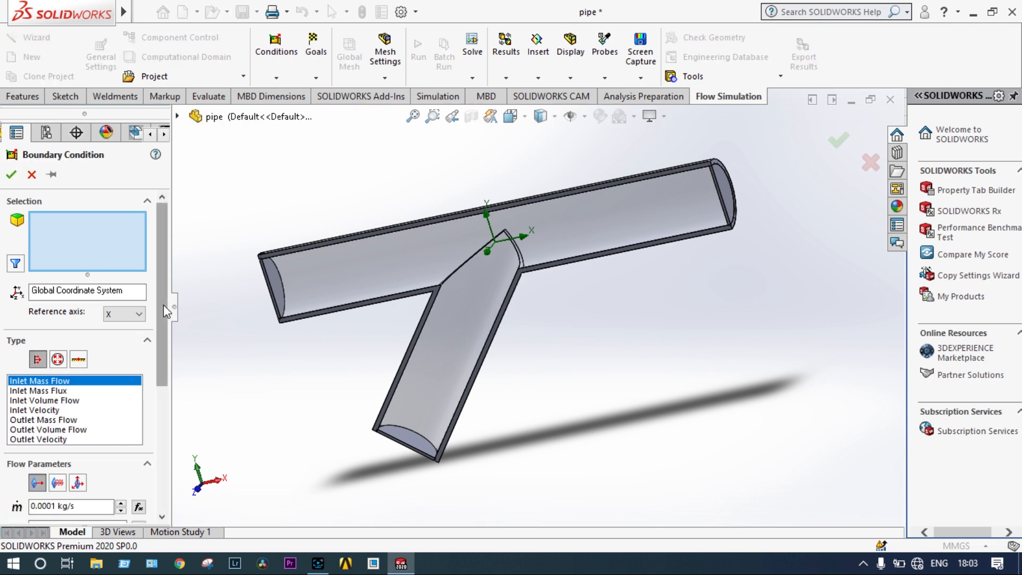
scroll(166, 311, down, 4)
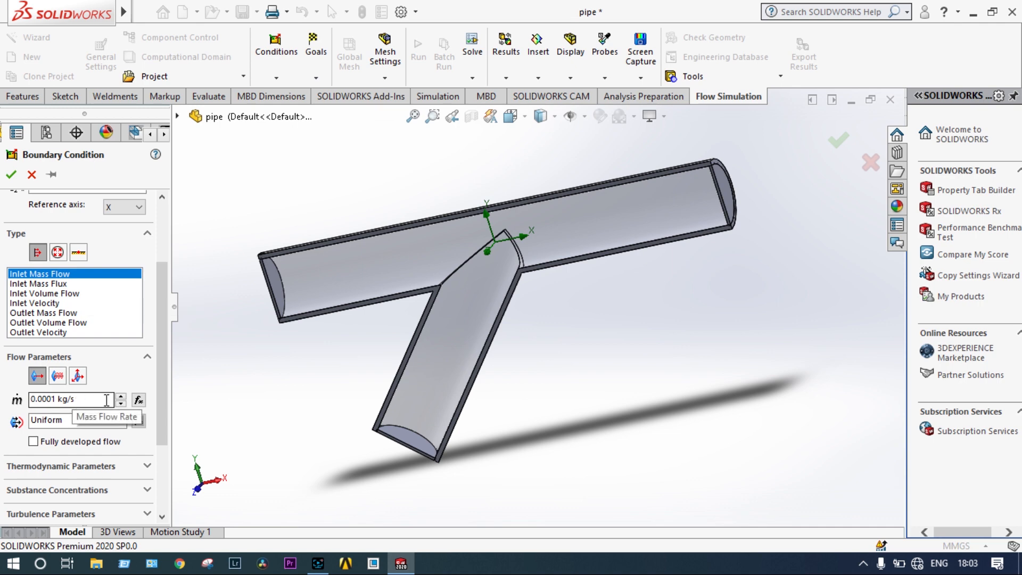
drag(158, 364, 157, 412)
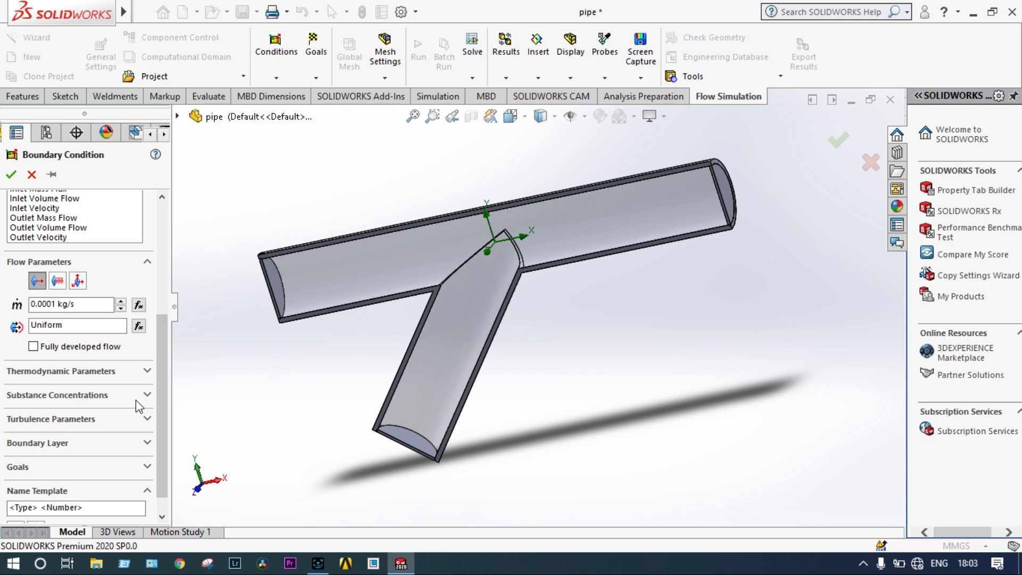
click(145, 395)
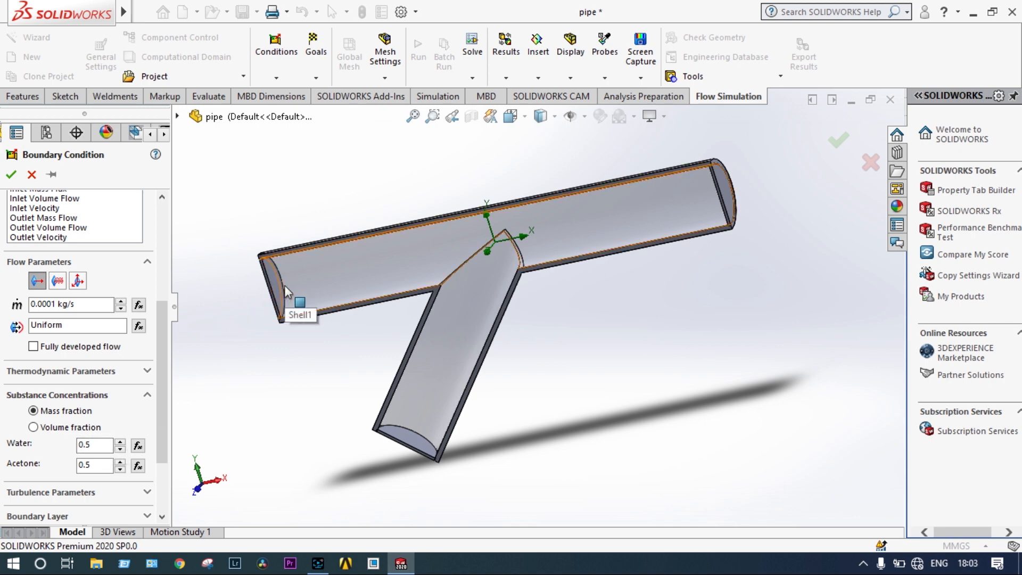
click(99, 443)
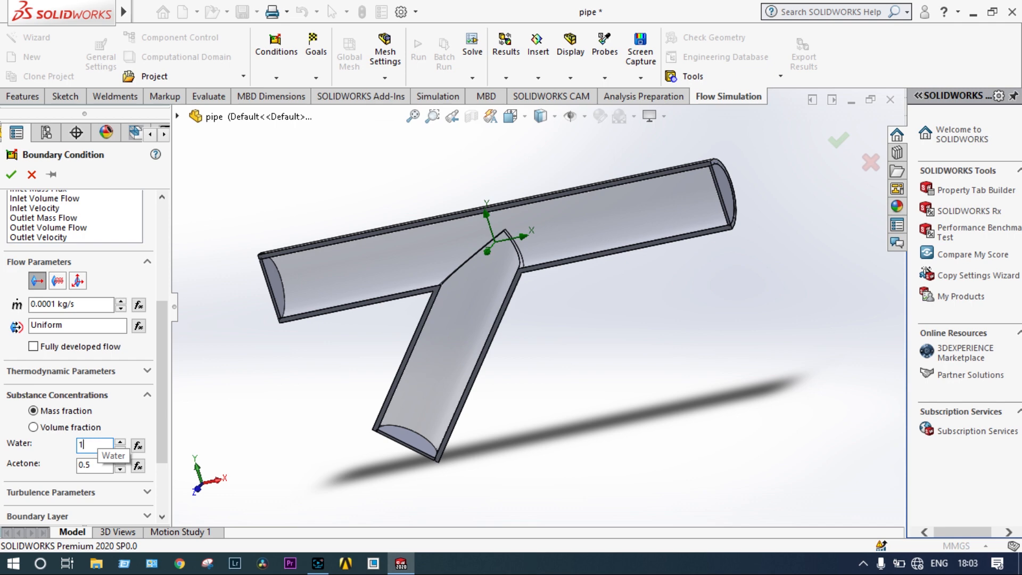
click(98, 464)
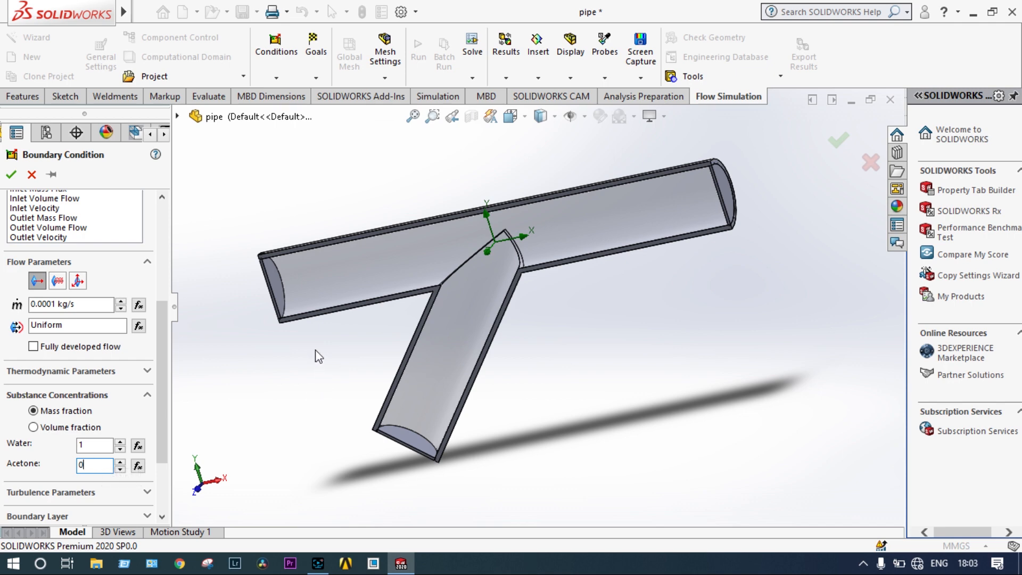
click(279, 286)
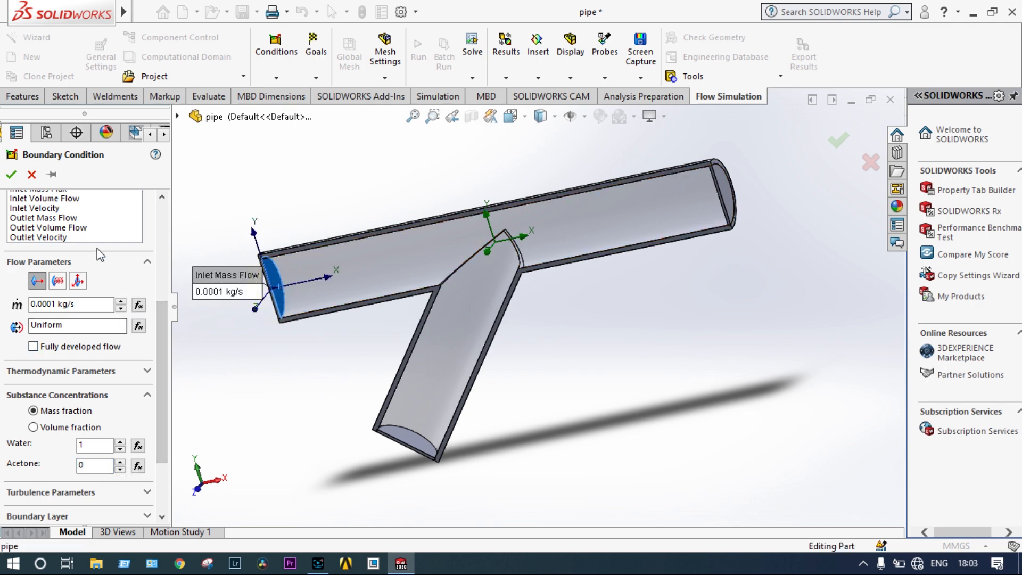
click(12, 174)
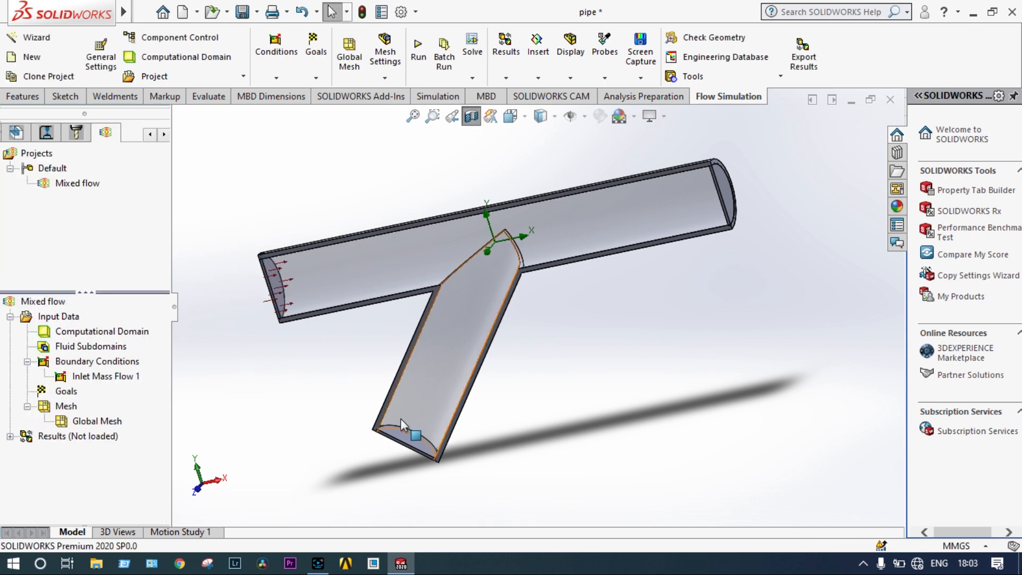
Add a 0.0001 kg/s Inlet Mass Flow on the branch pipe's inner lid face, with mass fractions of water 0.5 and acetone 0.5.
middle_drag(340, 394, 333, 416)
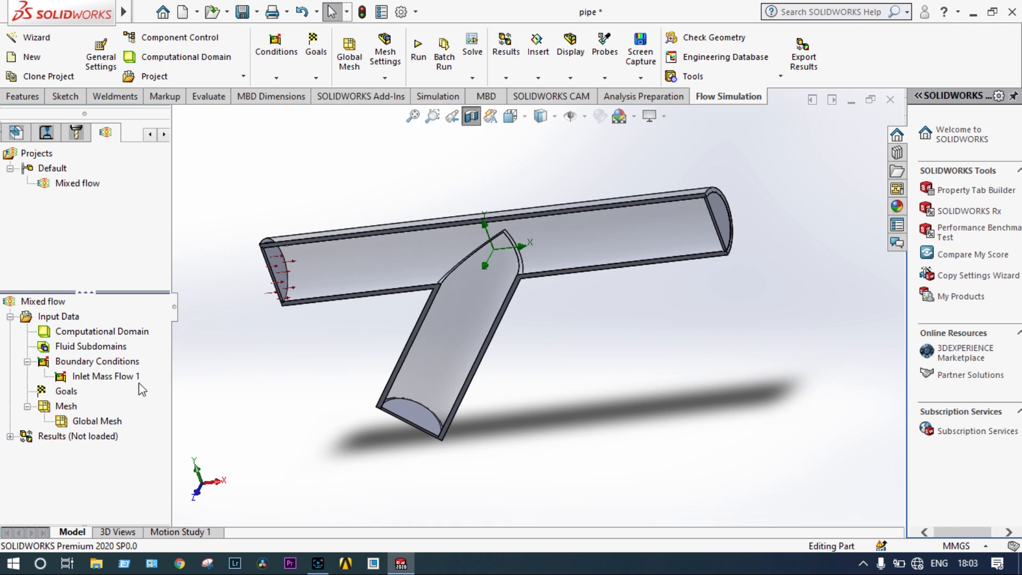
right_click(93, 362)
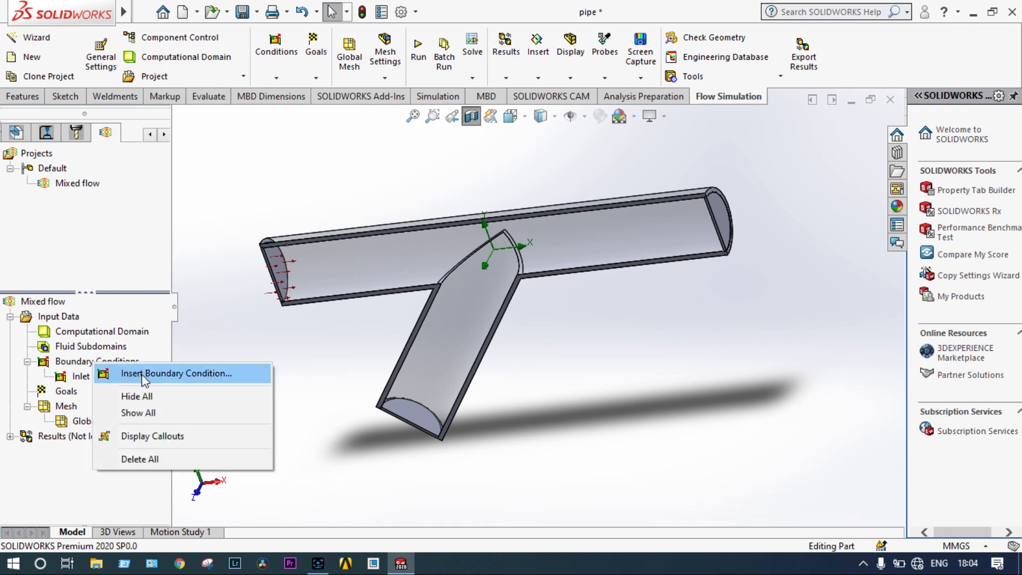
click(142, 375)
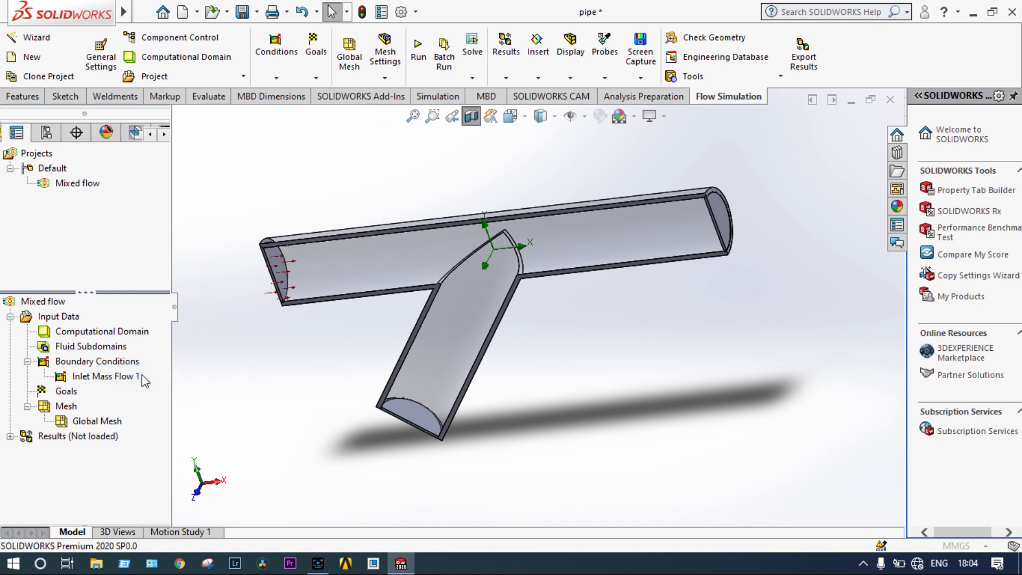
scroll(162, 328, down, 3)
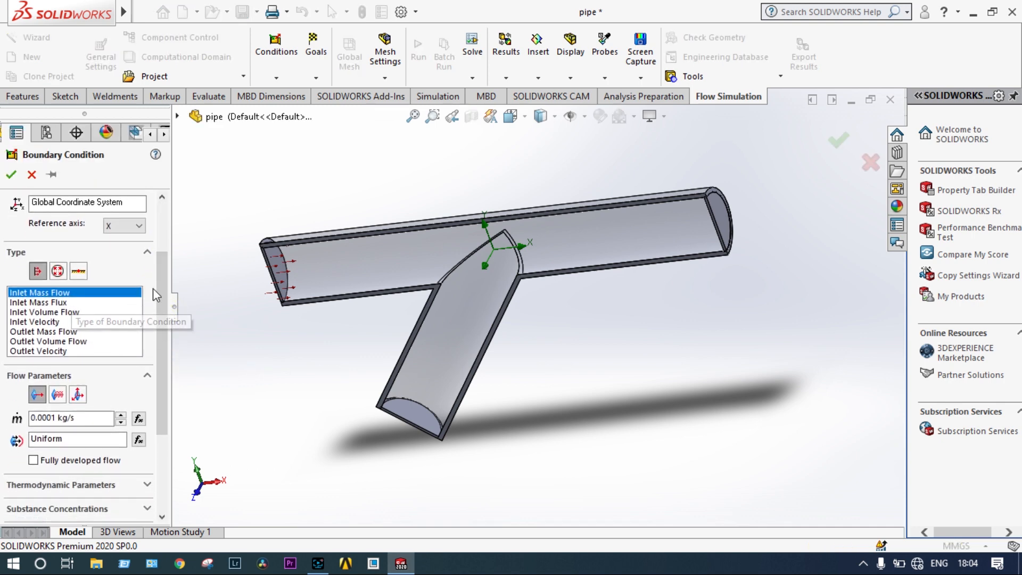
drag(164, 293, 169, 321)
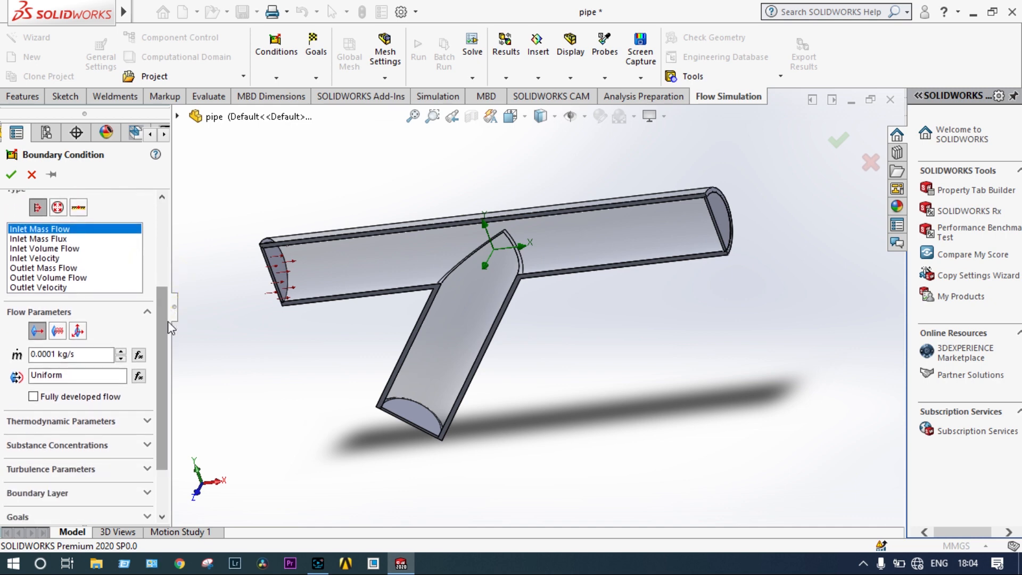
click(148, 446)
drag(162, 423, 170, 469)
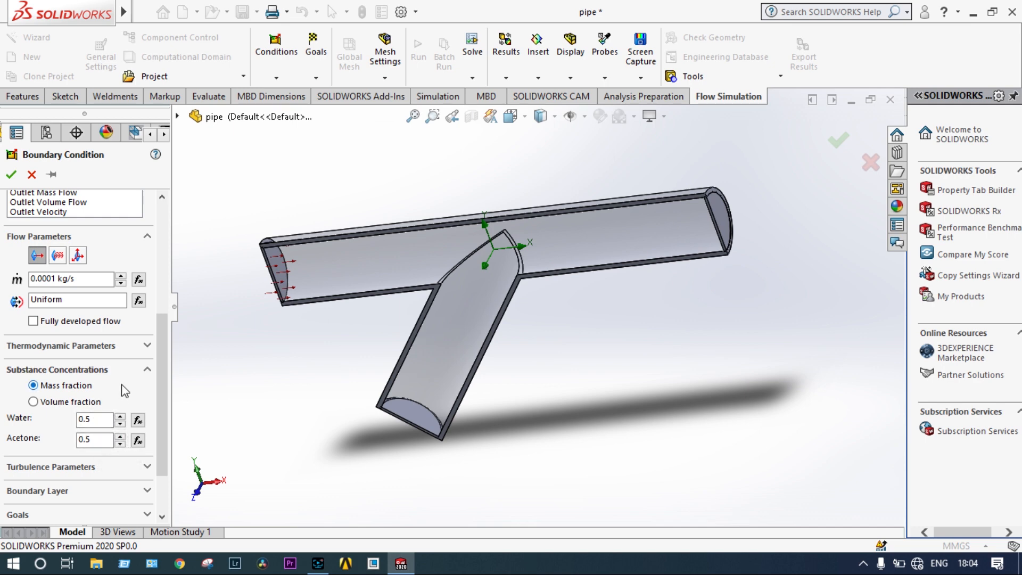
click(407, 410)
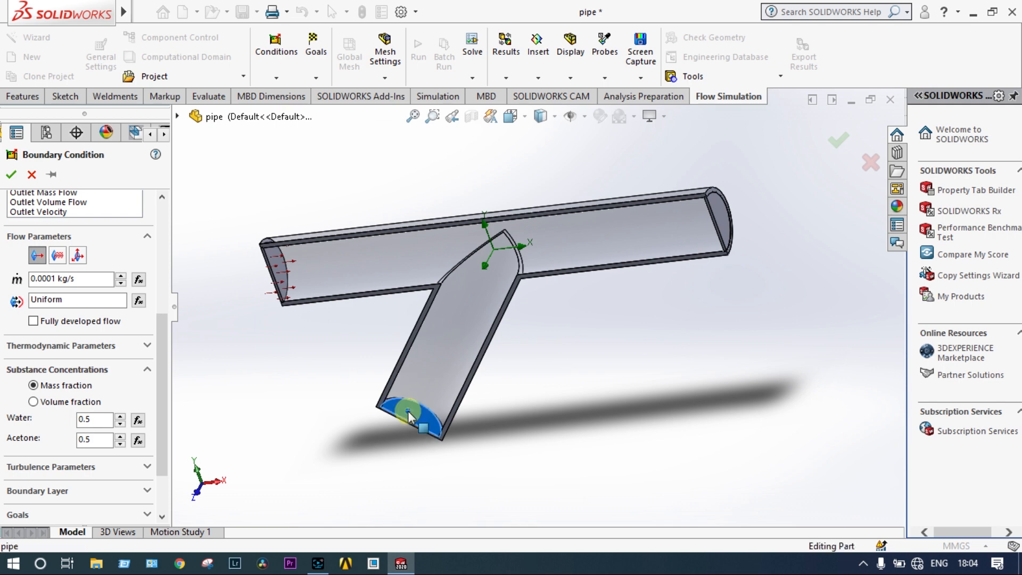
click(11, 174)
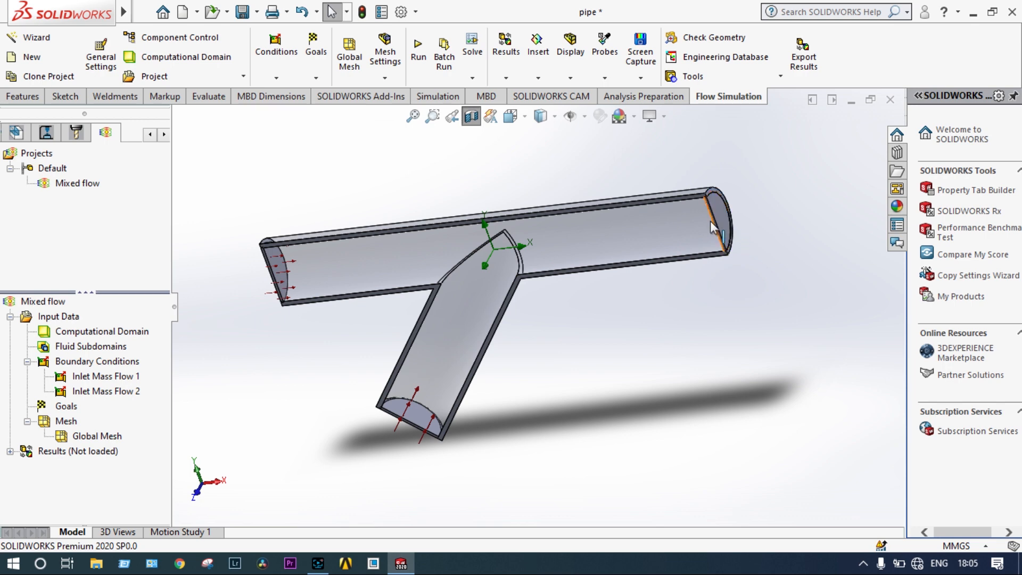
Add an Environment Pressure boundary condition of 101325 Pa and 293.2 K on the inner lid face at the main pipe's positive-X end.
right_click(77, 366)
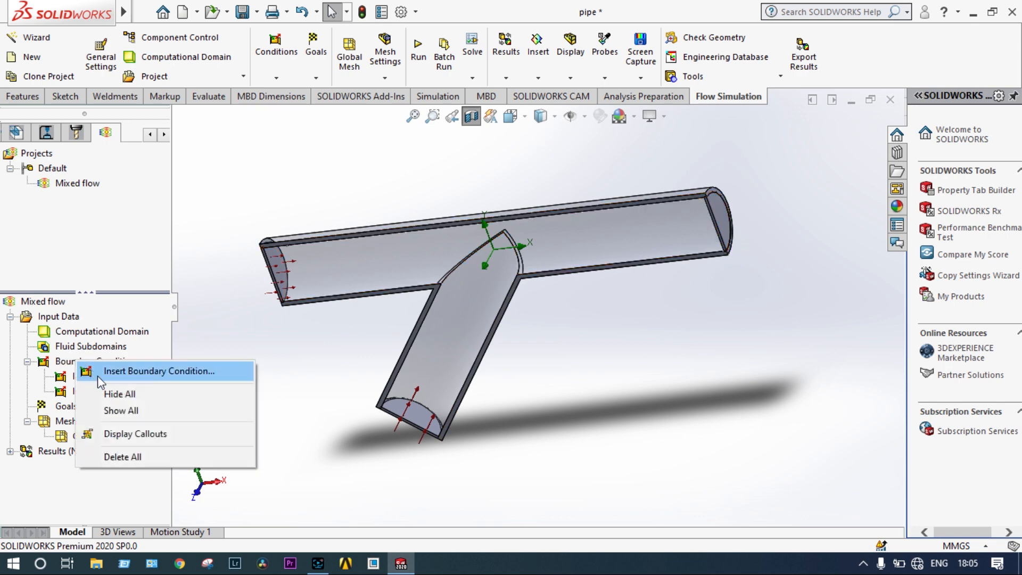
click(110, 373)
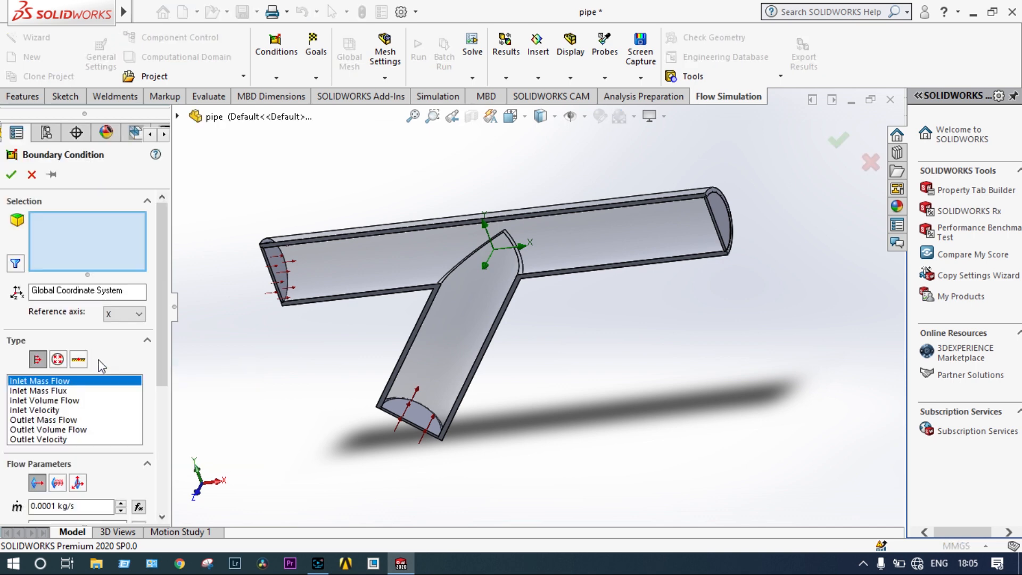
click(60, 360)
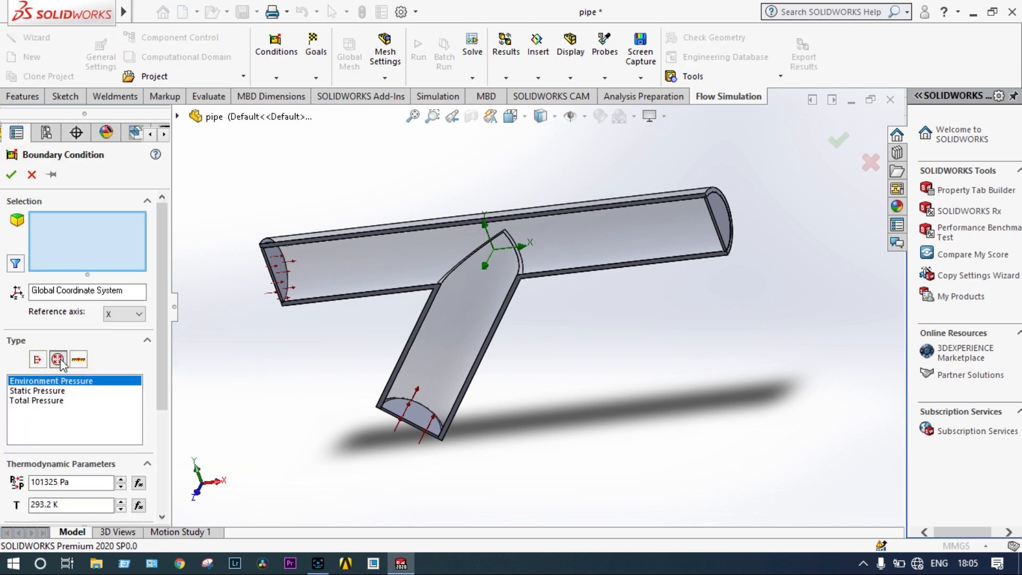
middle_drag(247, 372, 343, 375)
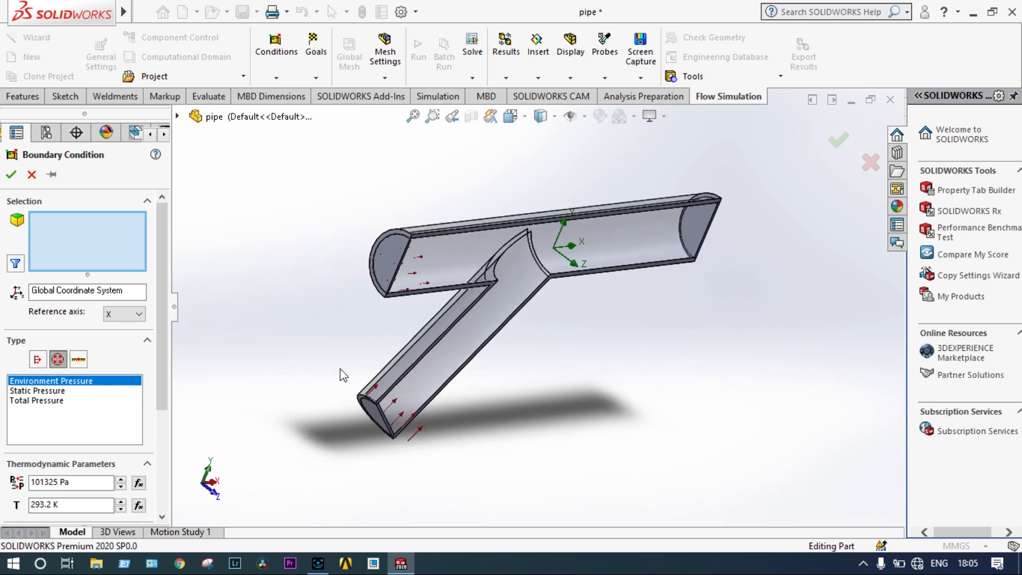
click(698, 230)
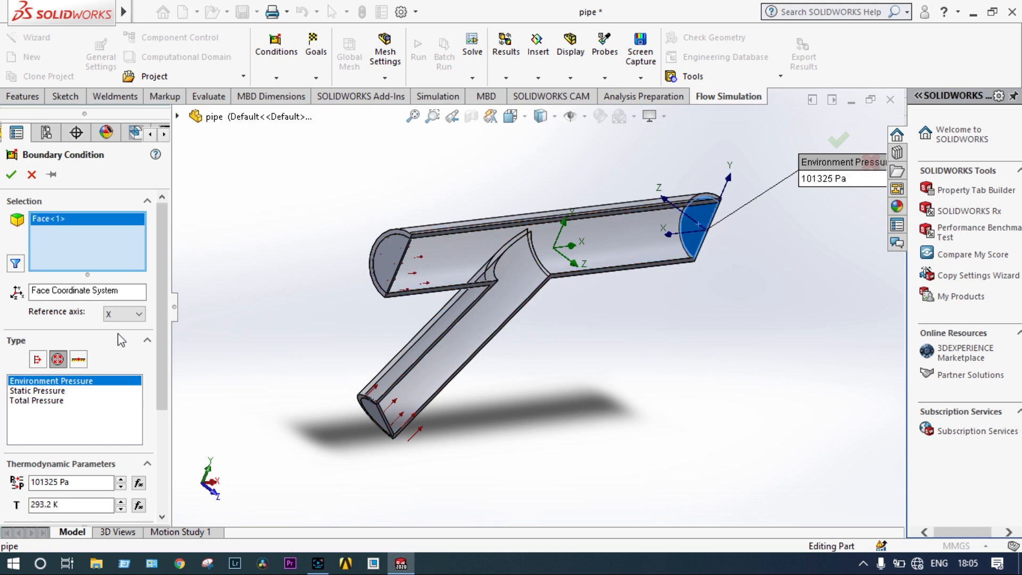
click(11, 174)
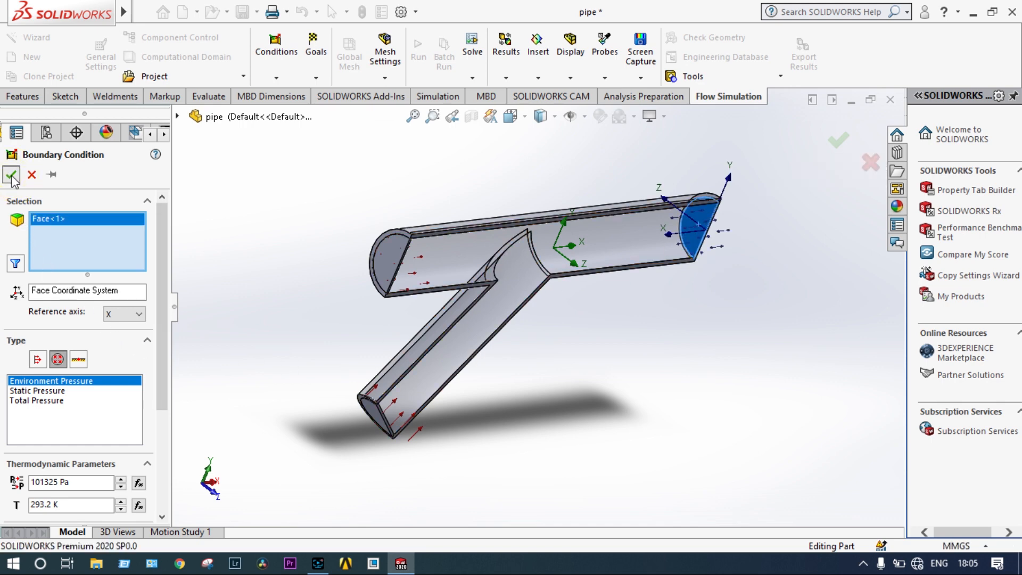
Turn off the section view so the whole pipe is displayed.
middle_drag(343, 310, 302, 283)
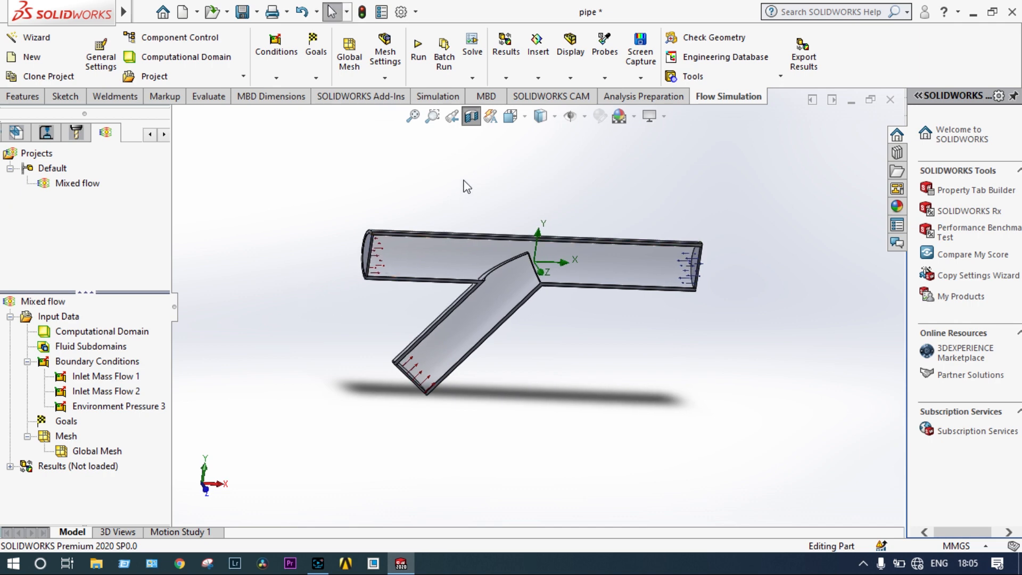
click(471, 116)
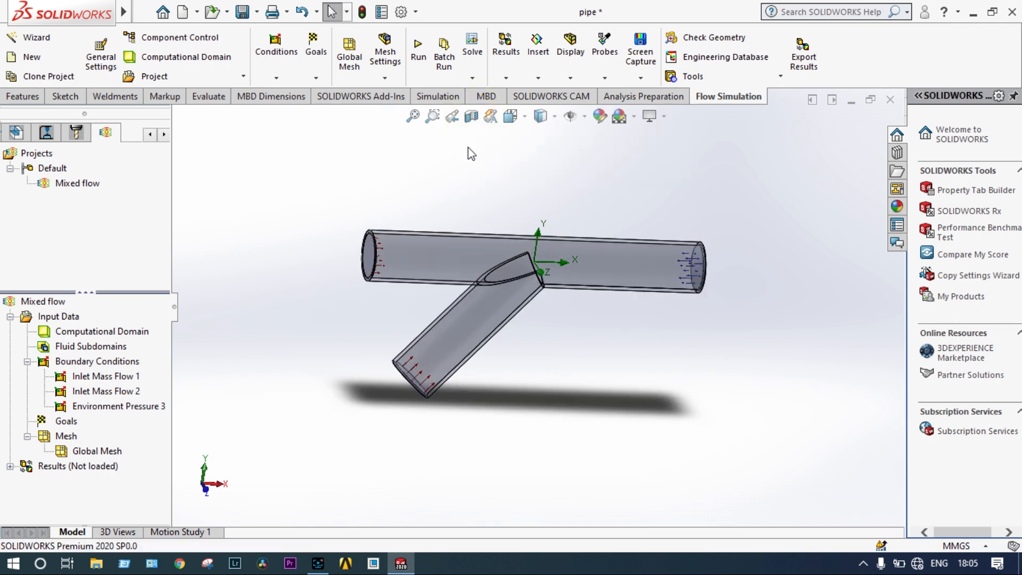
middle_drag(455, 158, 436, 143)
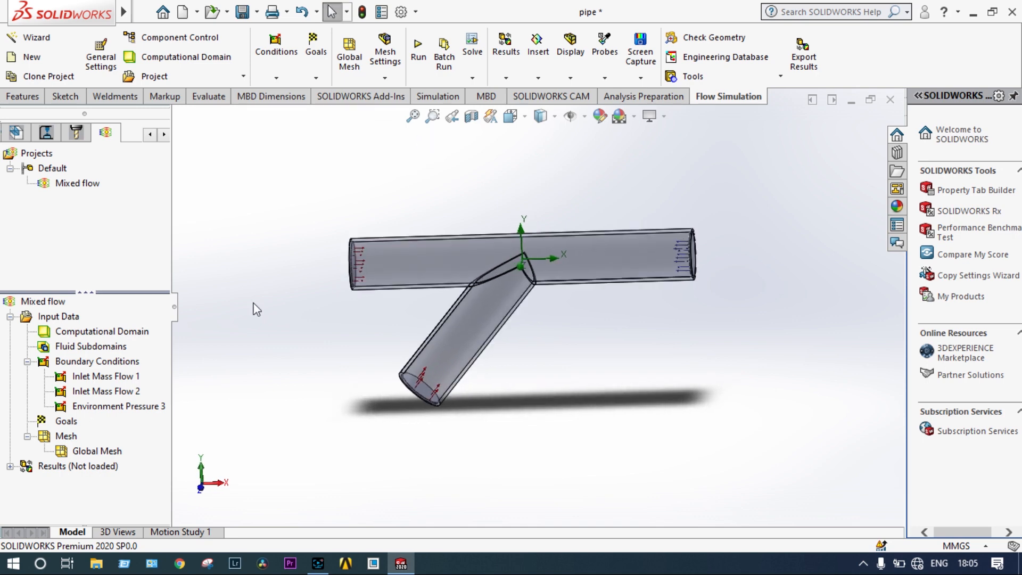
Add a global goal for average velocity, keeping it enabled for convergence control.
right_click(65, 423)
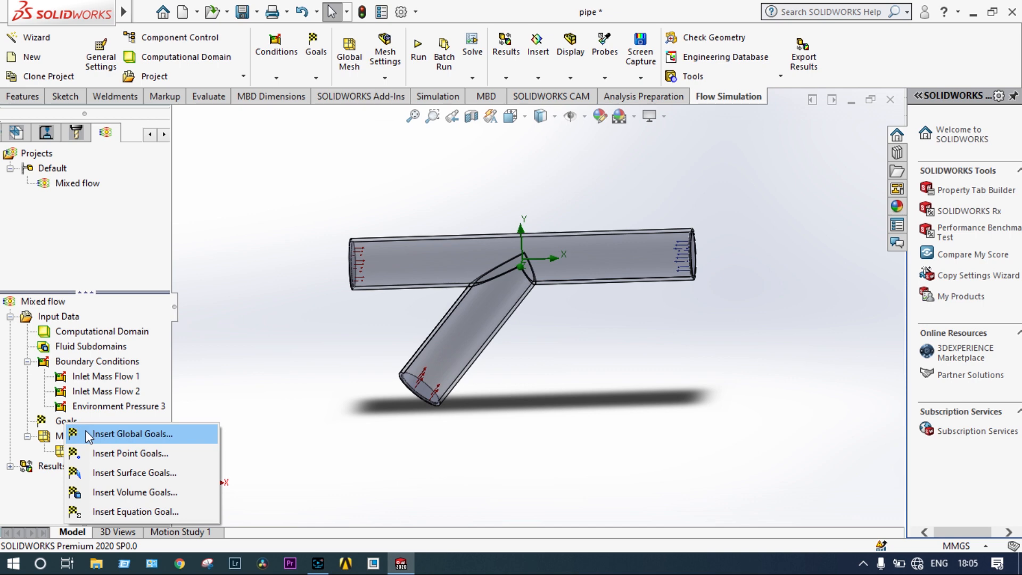
click(120, 432)
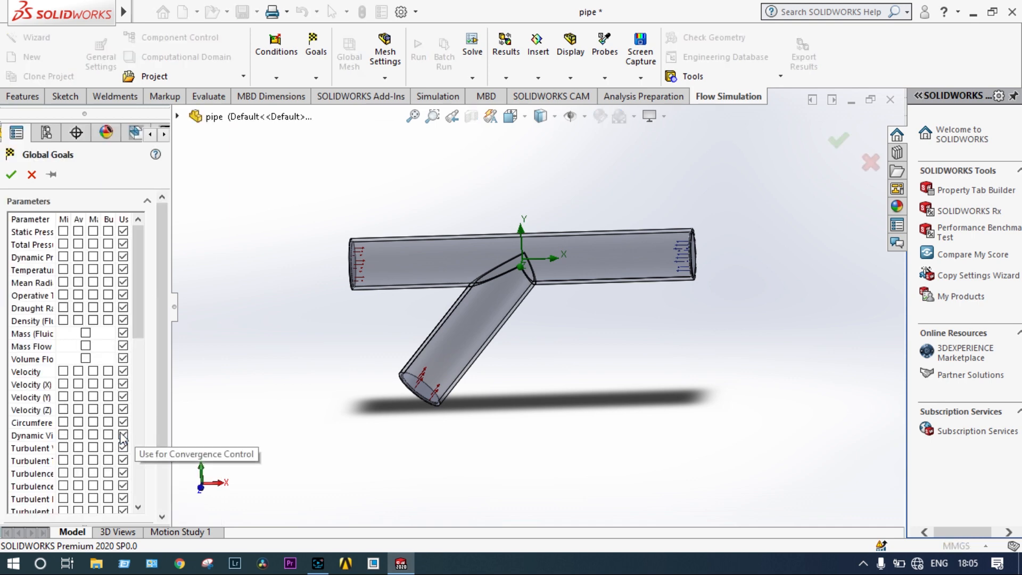
drag(139, 326, 150, 354)
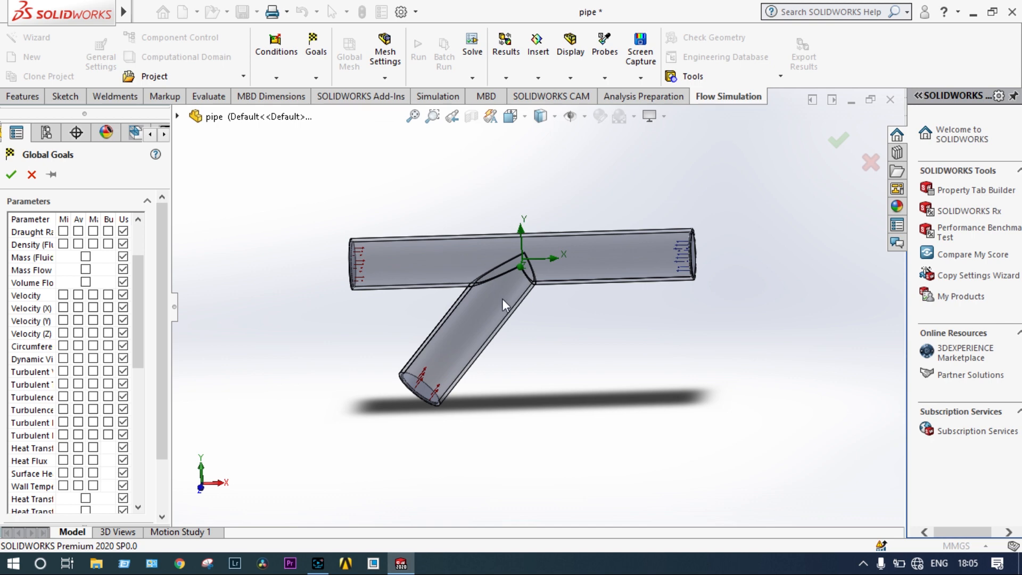
click(78, 296)
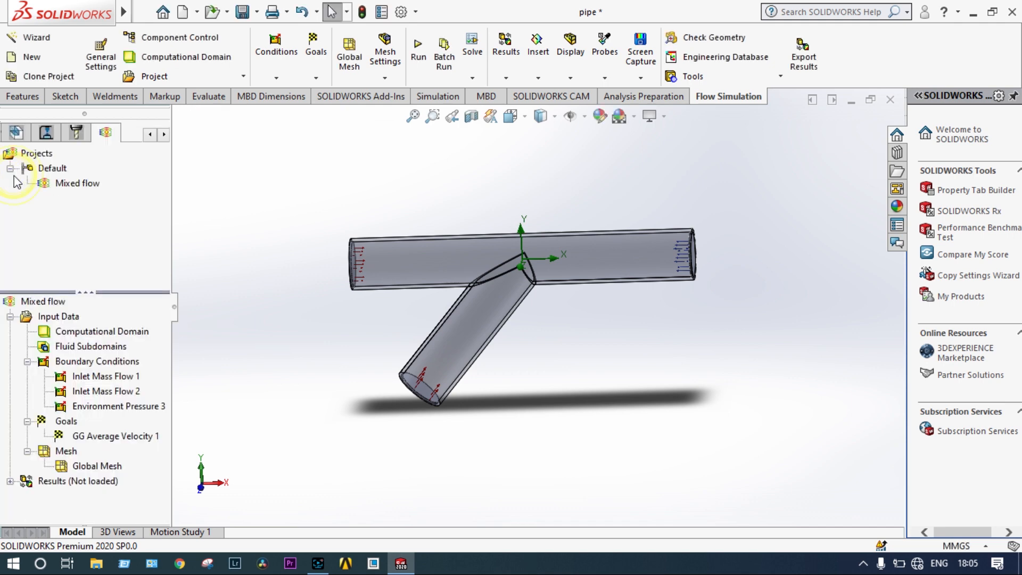
click(11, 175)
Add a surface goal for average velocity on the inner LID3 face at the main pipe's negative-X inlet end.
right_click(70, 423)
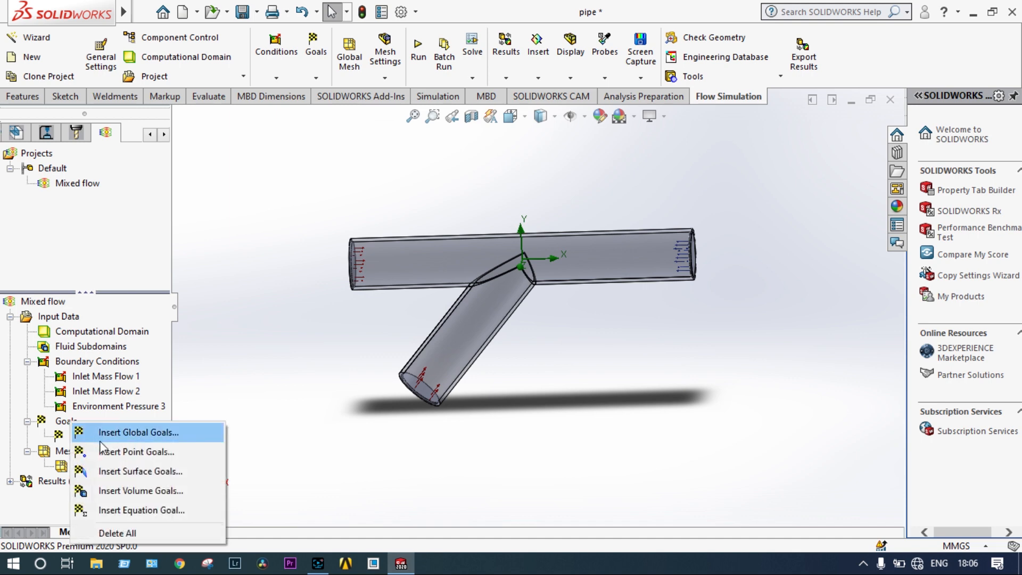
click(117, 471)
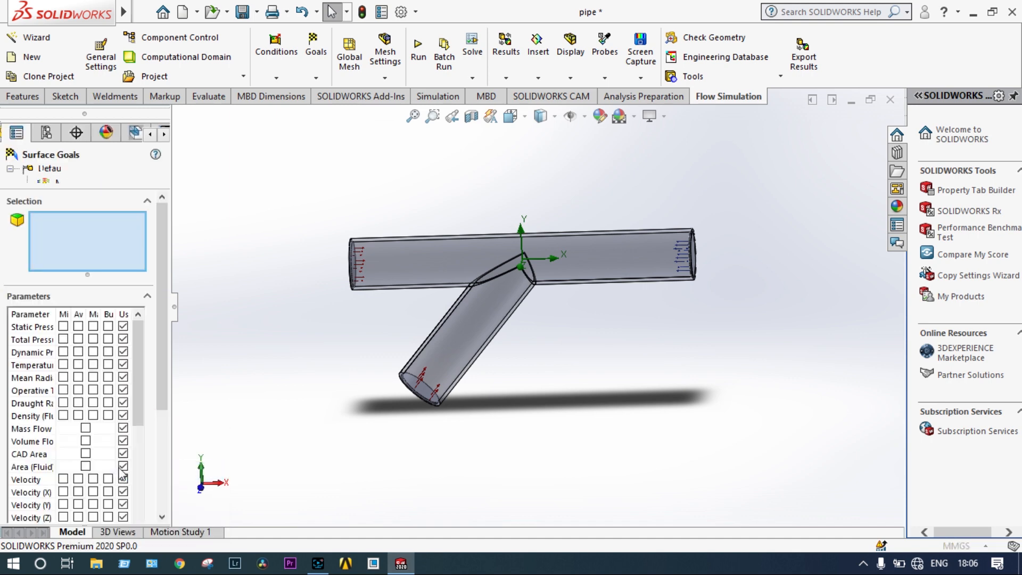
drag(137, 341, 142, 383)
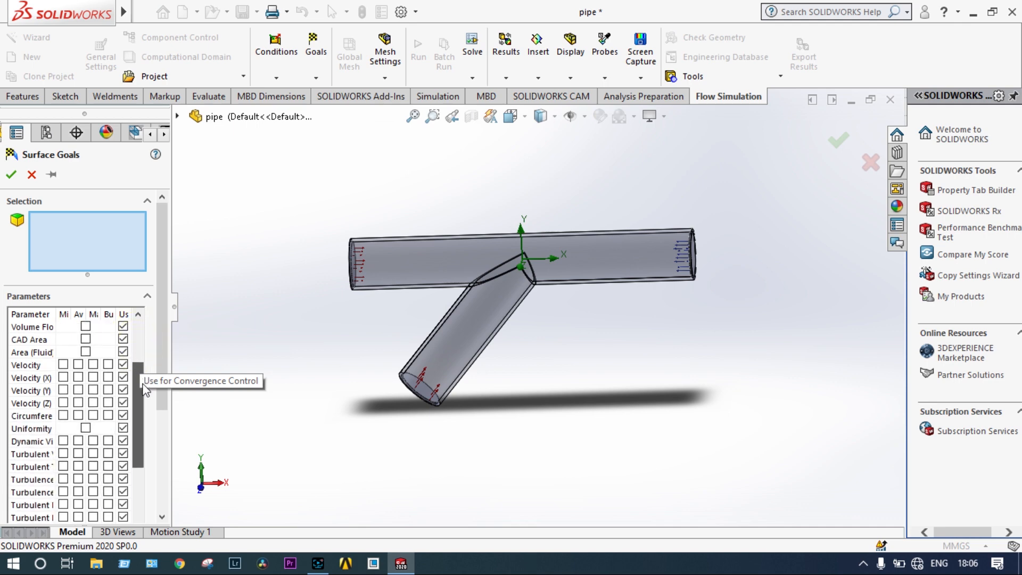
click(78, 365)
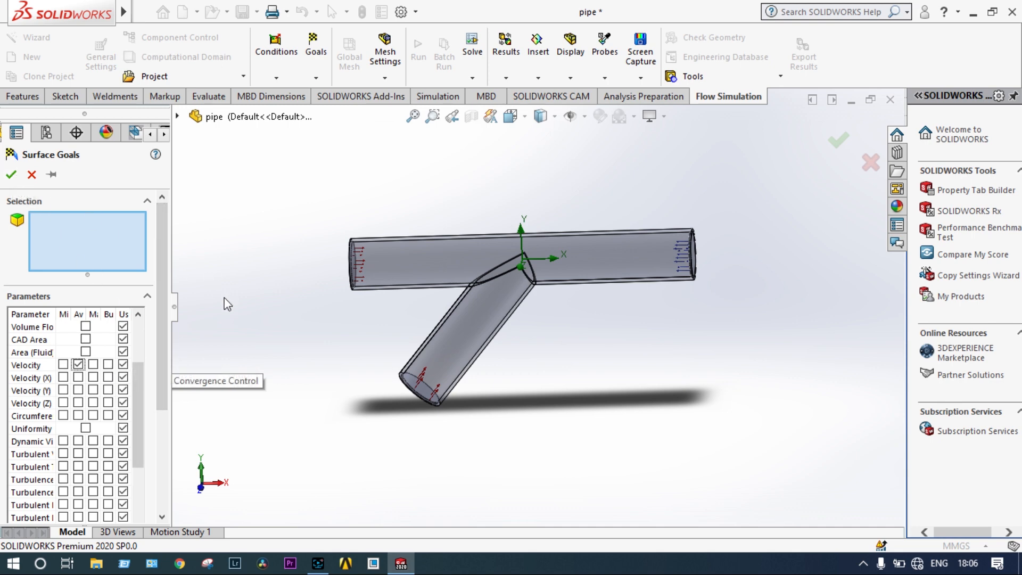
middle_drag(277, 309, 333, 315)
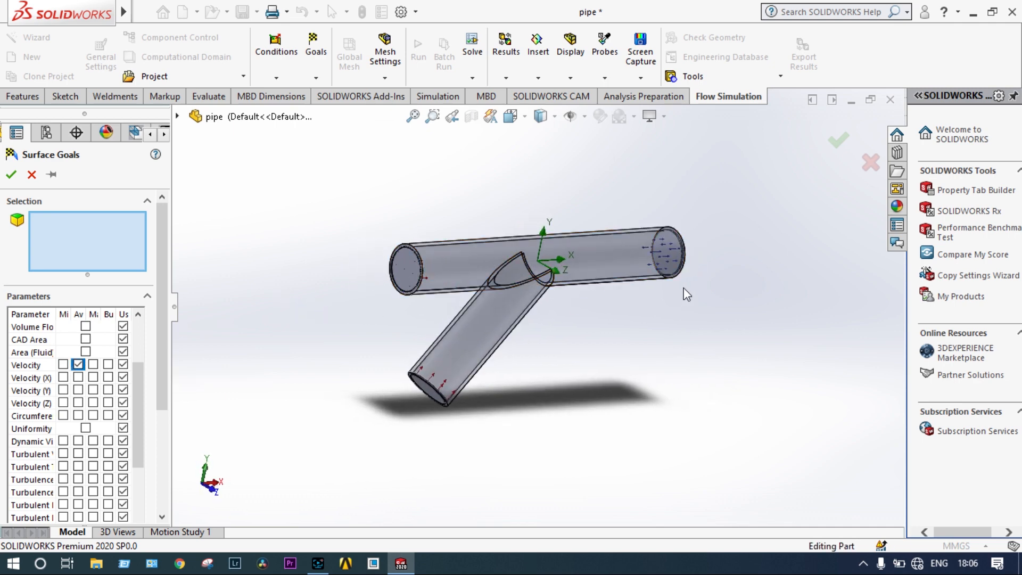
right_click(408, 263)
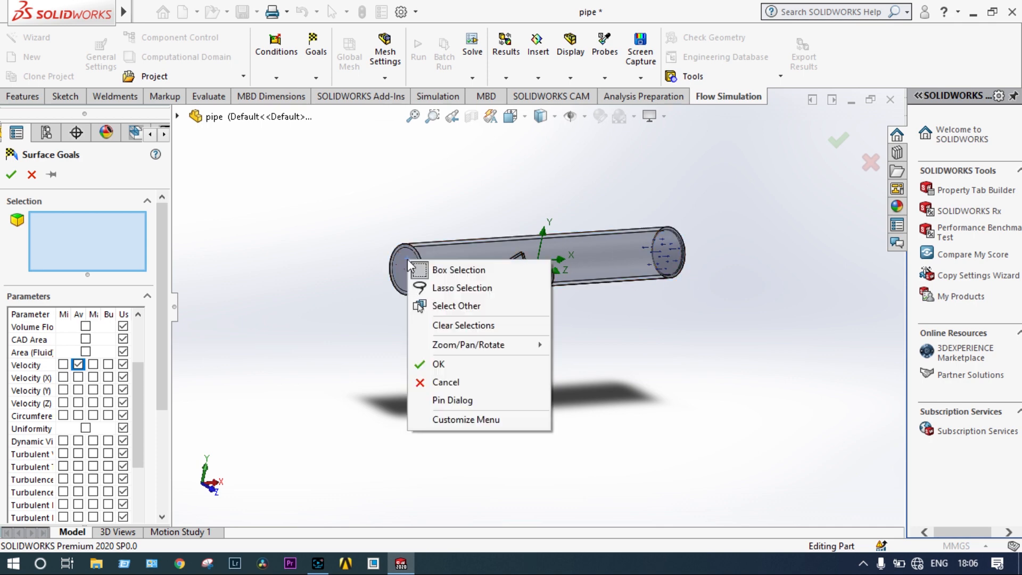
click(437, 306)
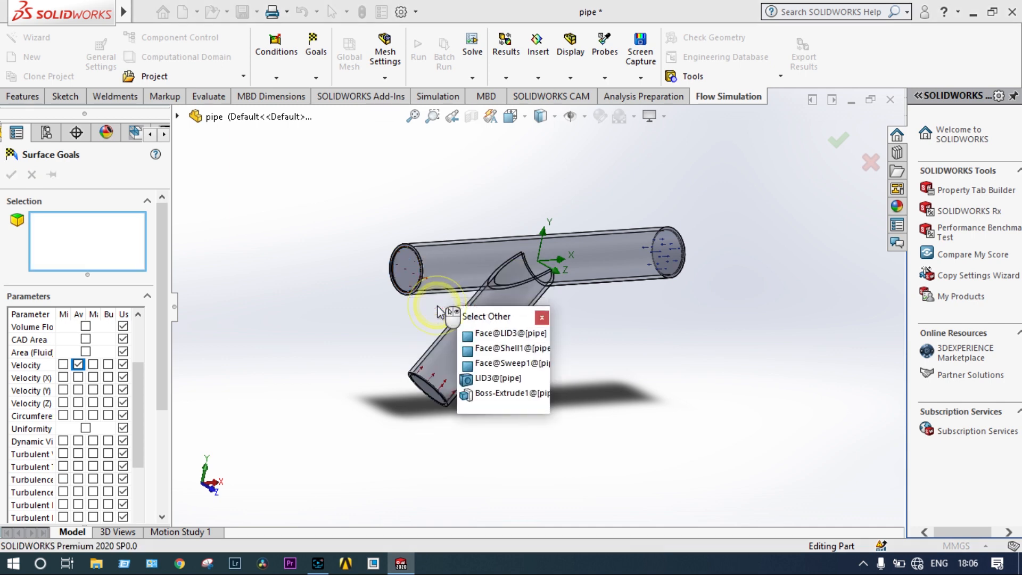
click(492, 333)
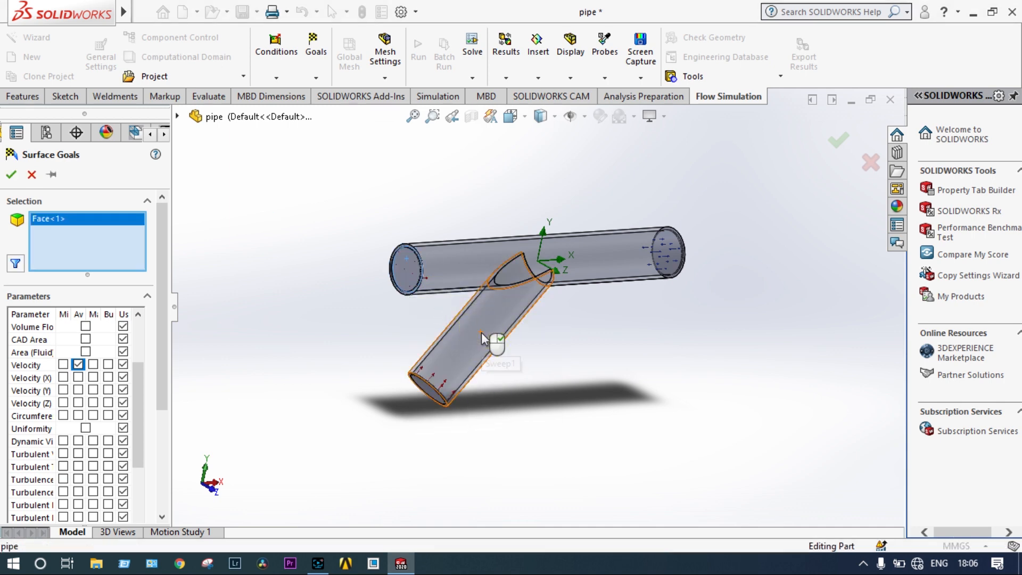
click(13, 174)
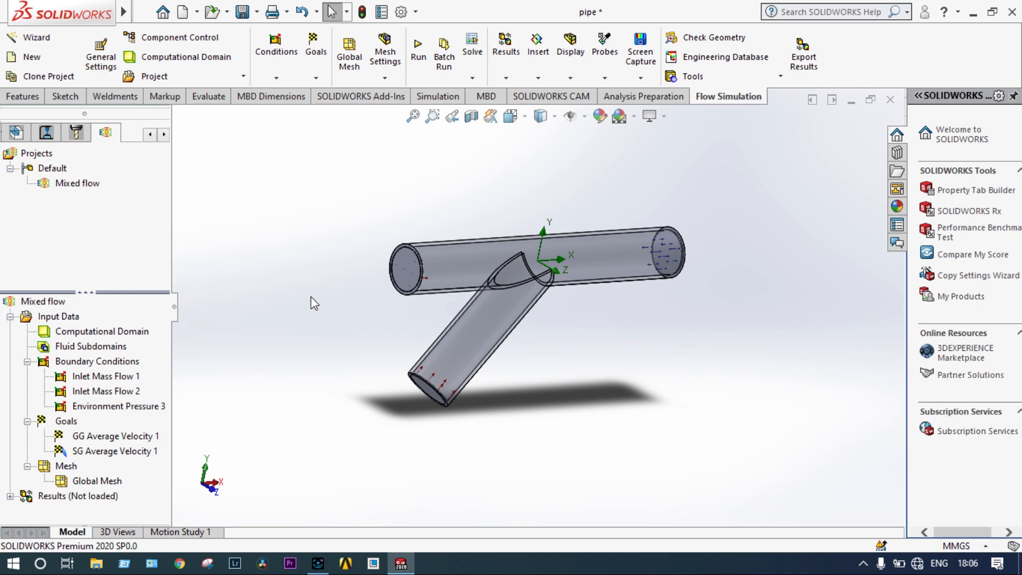
Run the Mixed flow project as a new calculation on this computer, using all cores and loading the results when finished.
scroll(311, 297, up, 2)
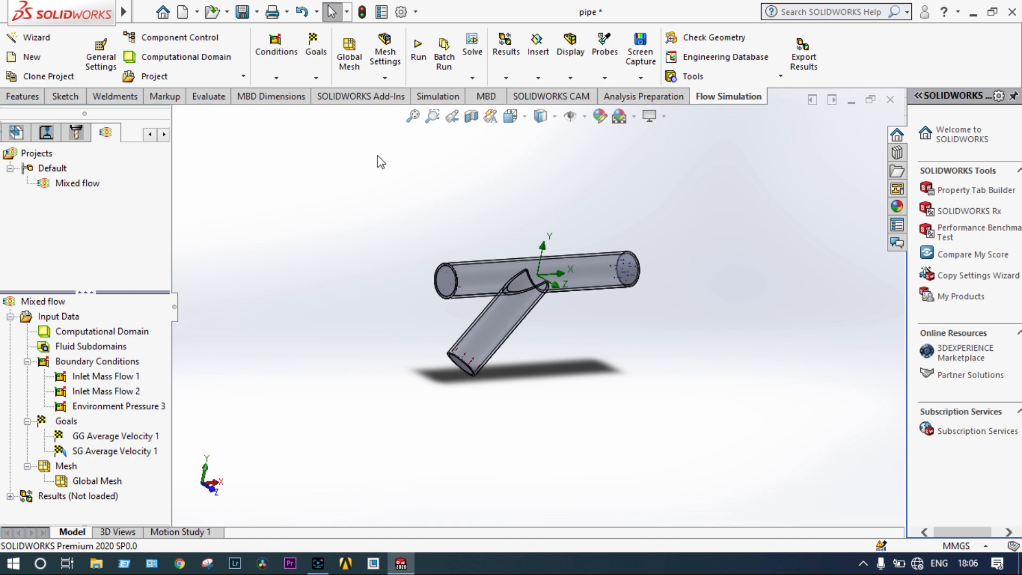
click(418, 55)
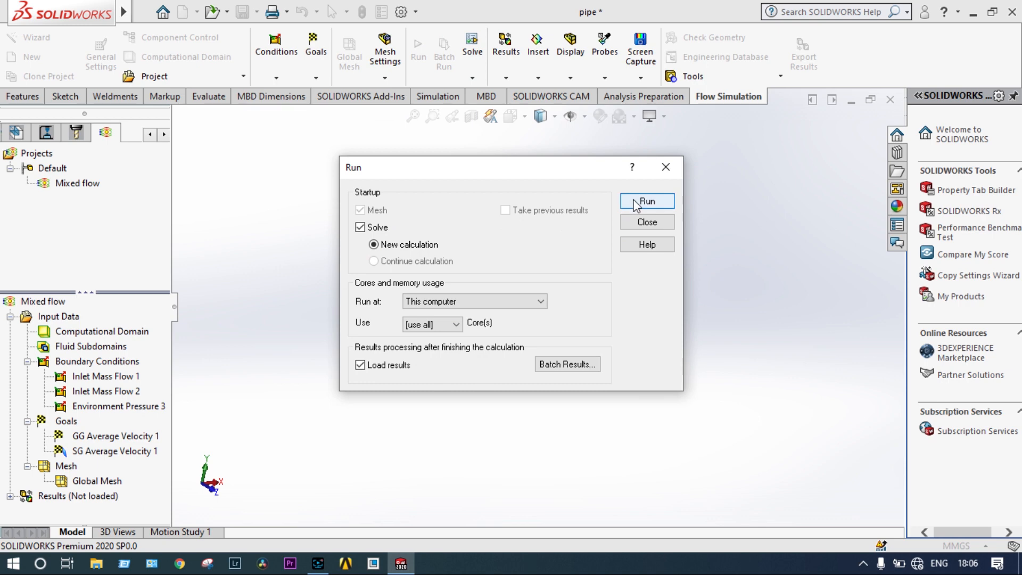
click(635, 202)
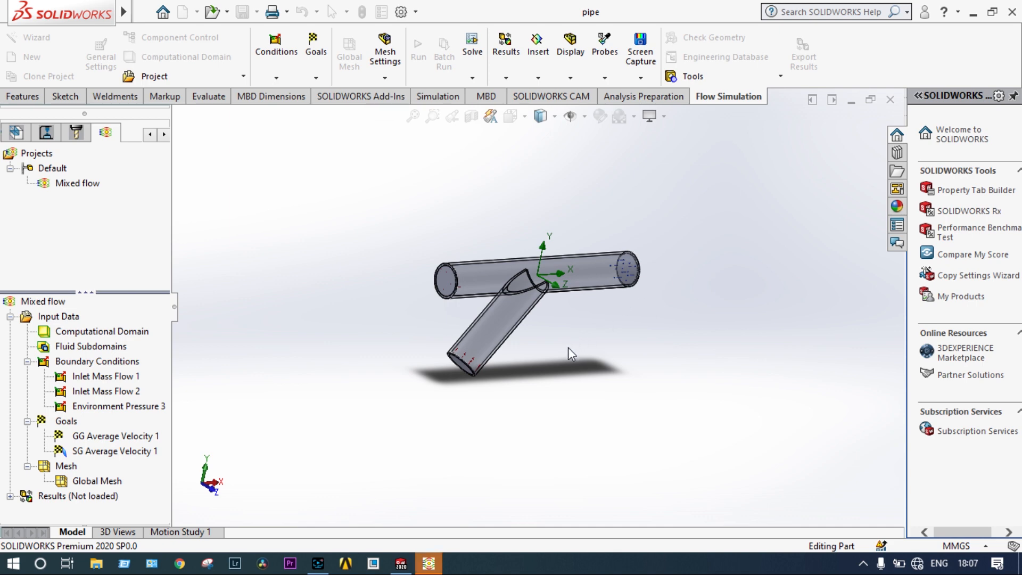
Bring up the solver monitor and preview Velocity contours on the Front Plane with automatic min/max during the calculation.
click(429, 564)
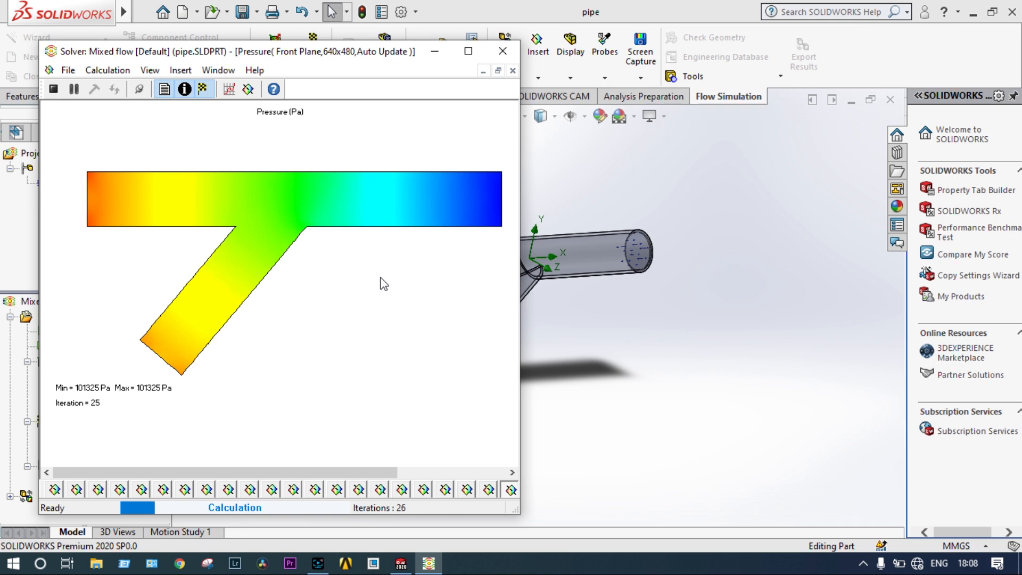
click(248, 89)
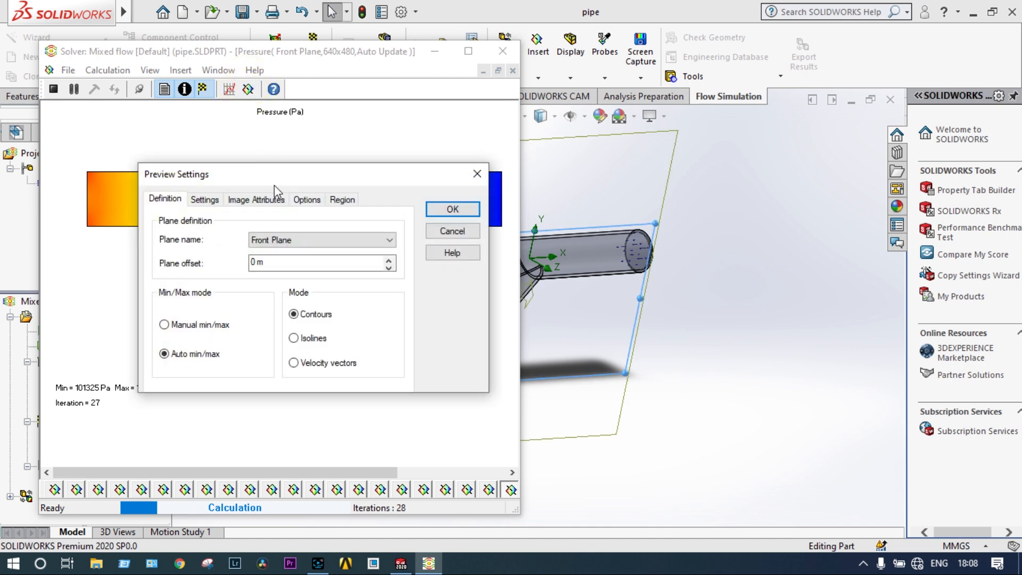
click(218, 202)
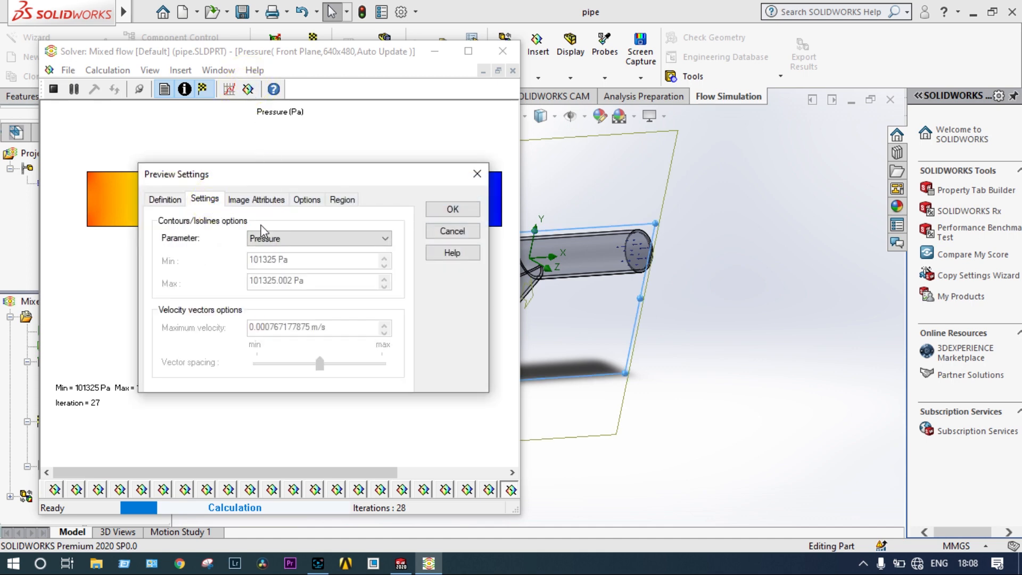
click(386, 243)
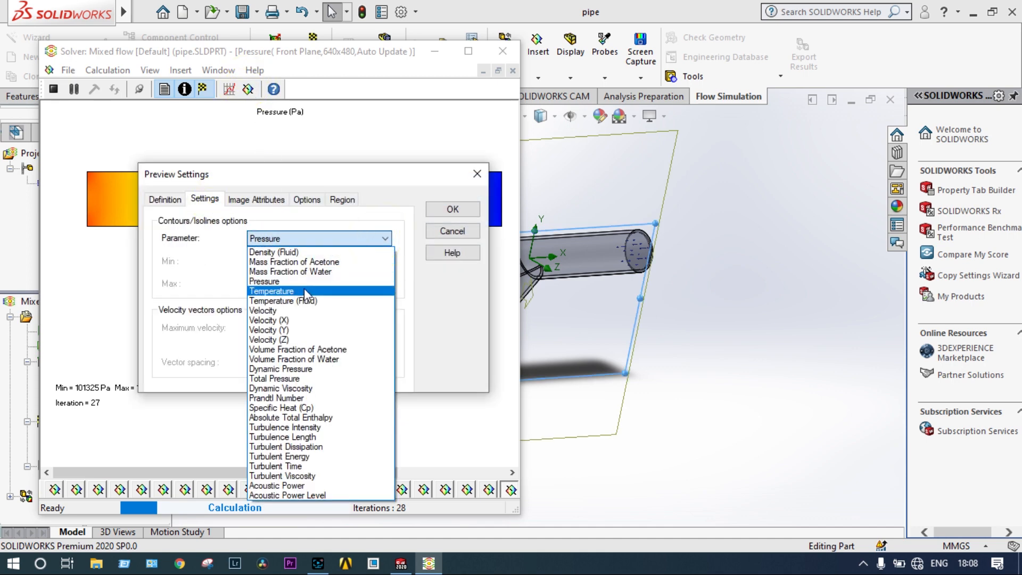
click(295, 310)
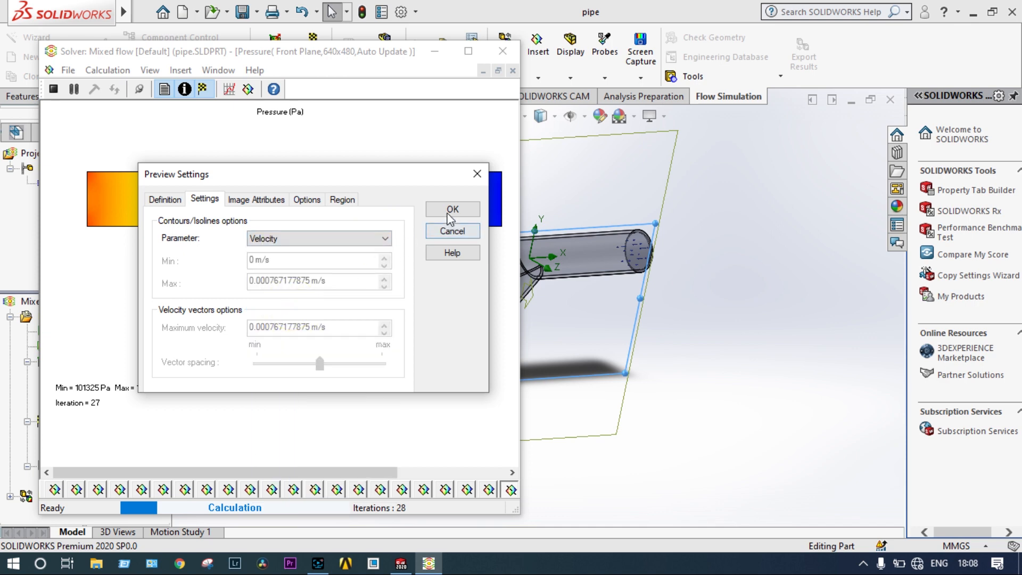
click(452, 210)
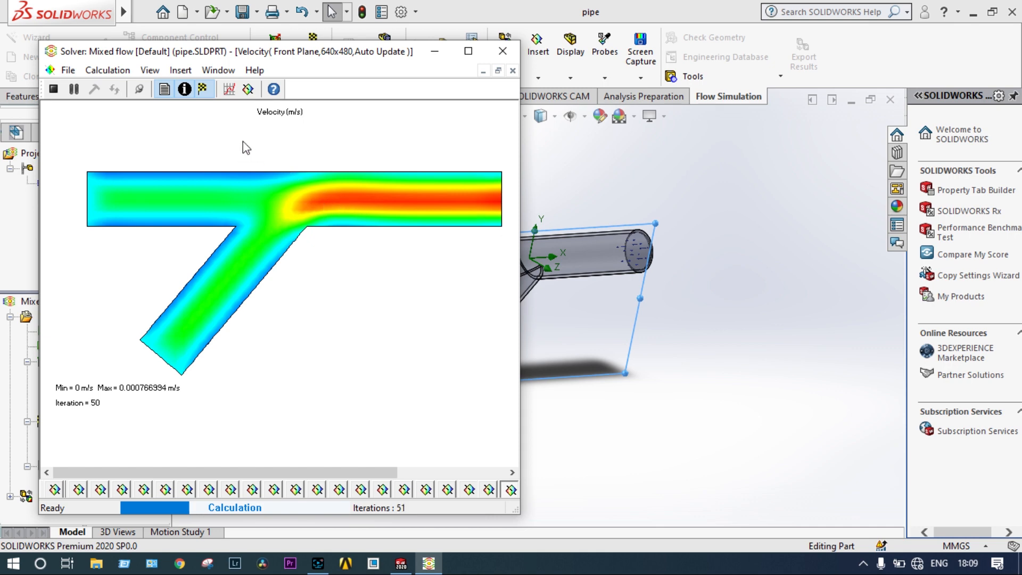
Preview the Temperature contours on the Front Plane in the solver monitor.
click(248, 90)
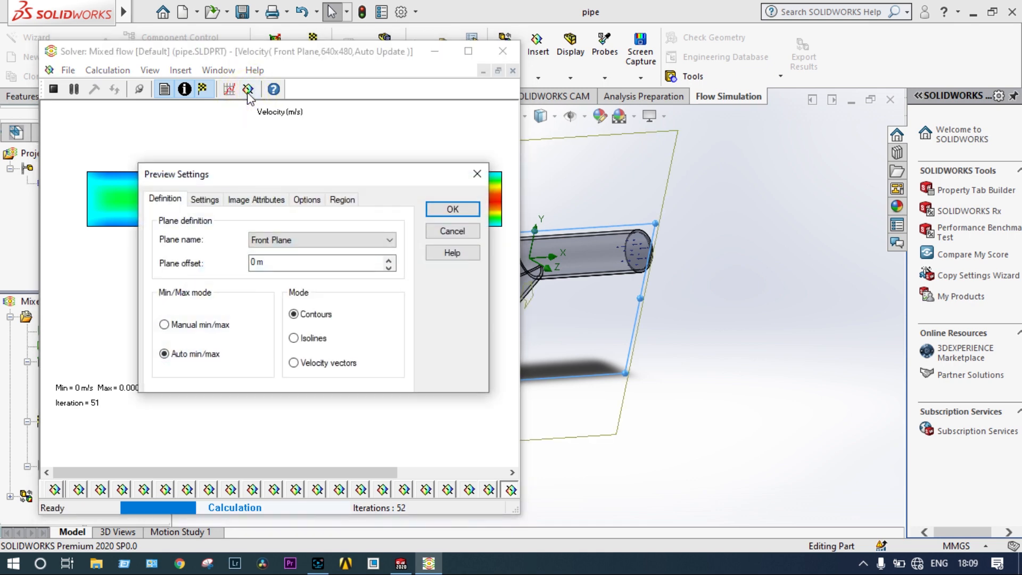
click(205, 199)
click(452, 209)
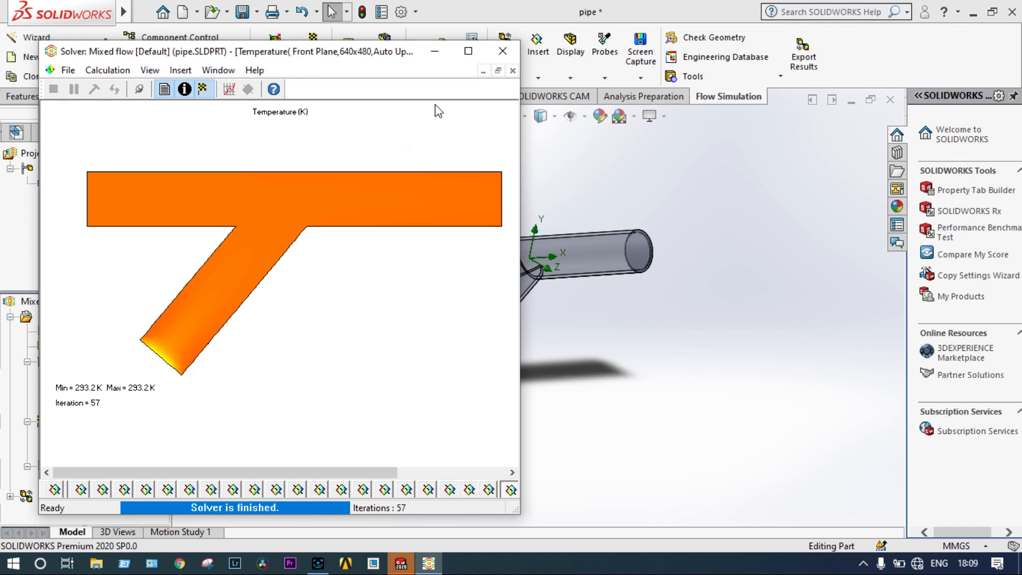
Close the finished solver monitor and expand the project's loaded results.
click(502, 50)
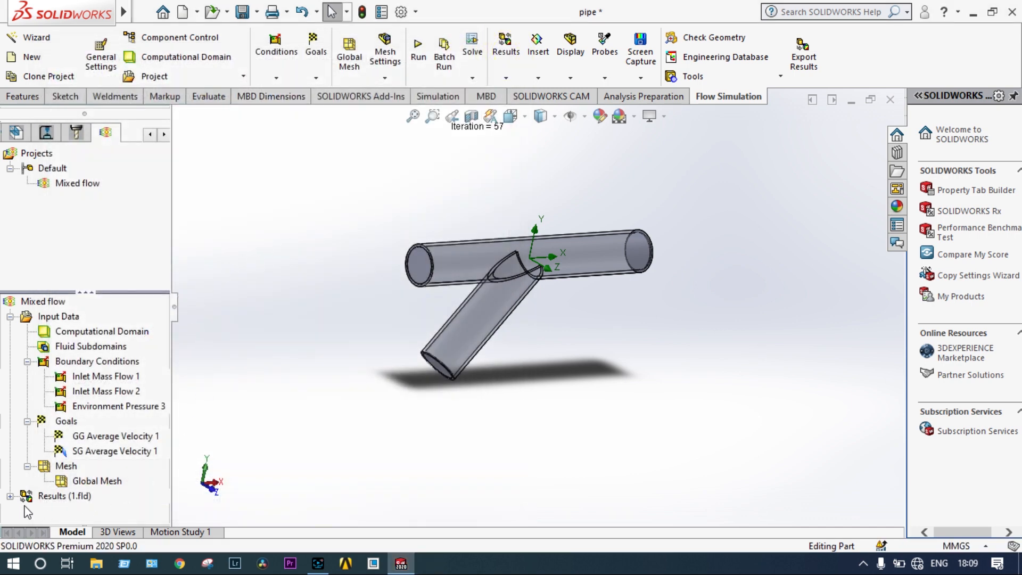
click(10, 496)
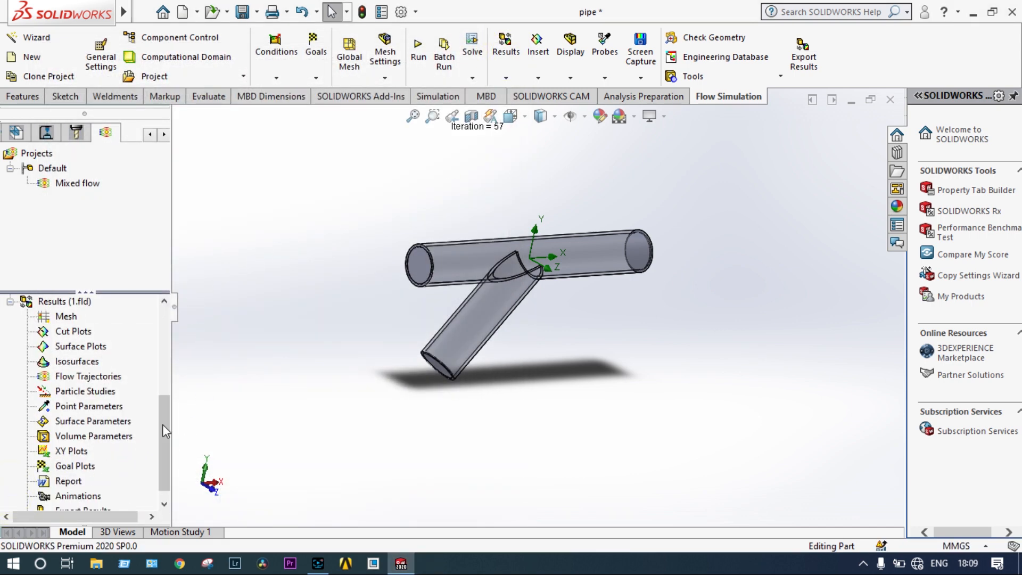
Insert a cut plot on the Front Plane showing Velocity contours and view it from the front.
drag(163, 431, 171, 459)
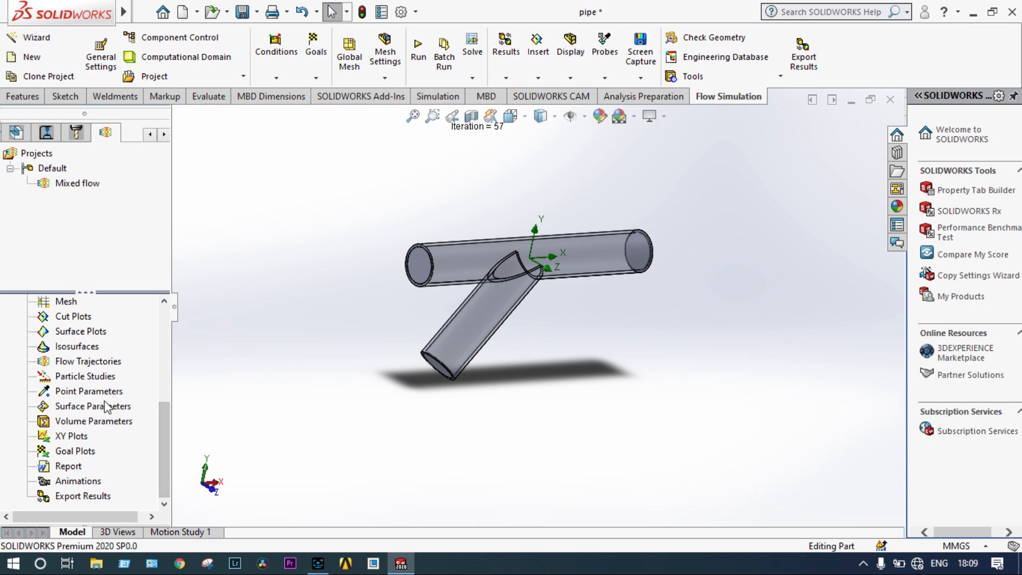
right_click(77, 319)
click(107, 331)
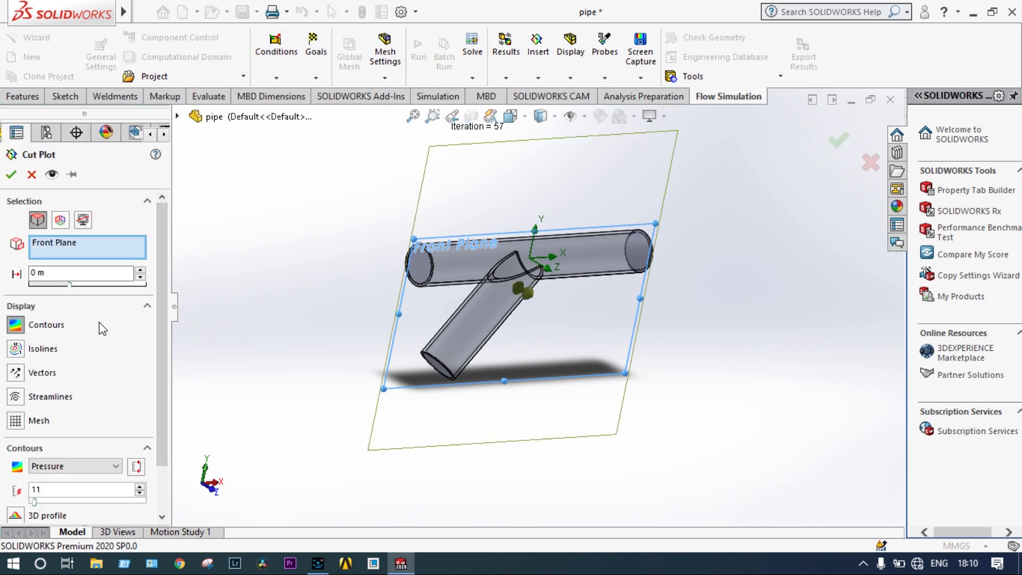
drag(161, 306, 162, 357)
click(117, 410)
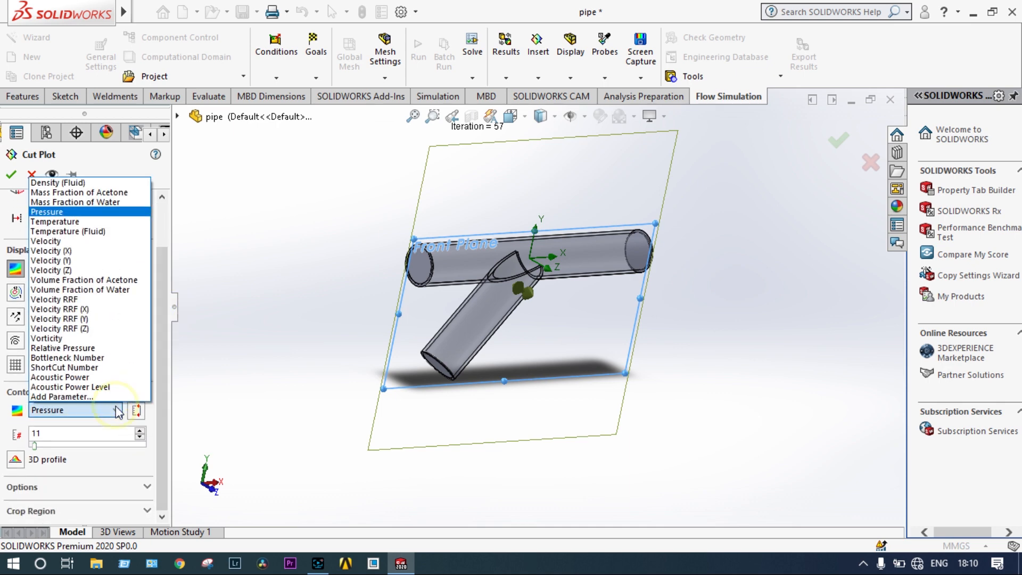
click(85, 241)
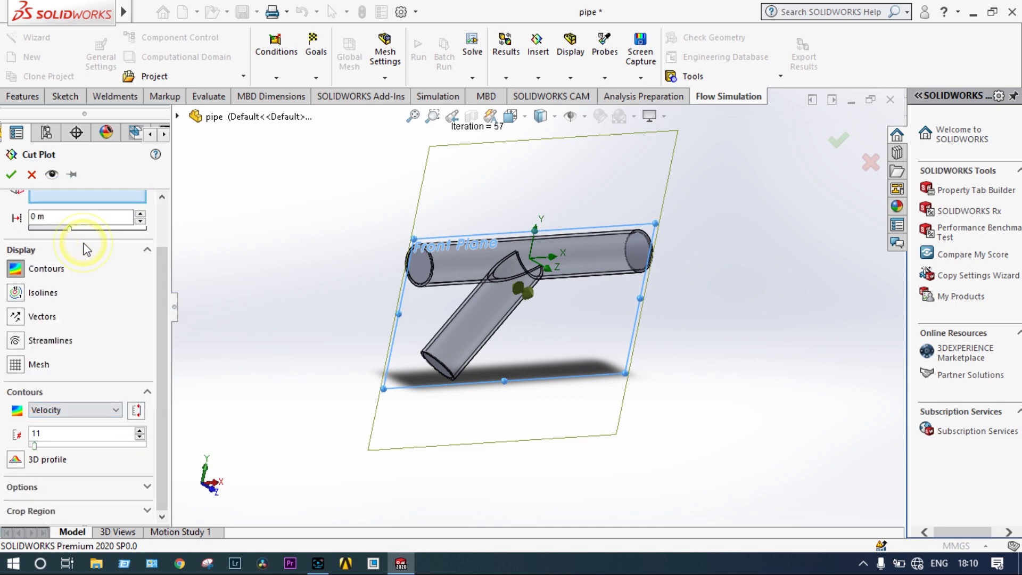
click(11, 174)
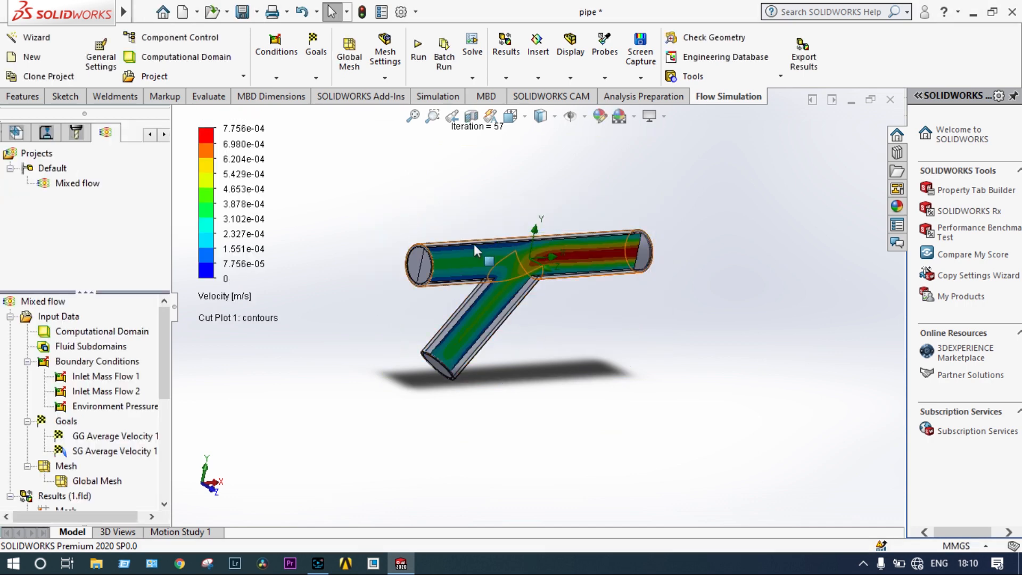
key(ctrl+1)
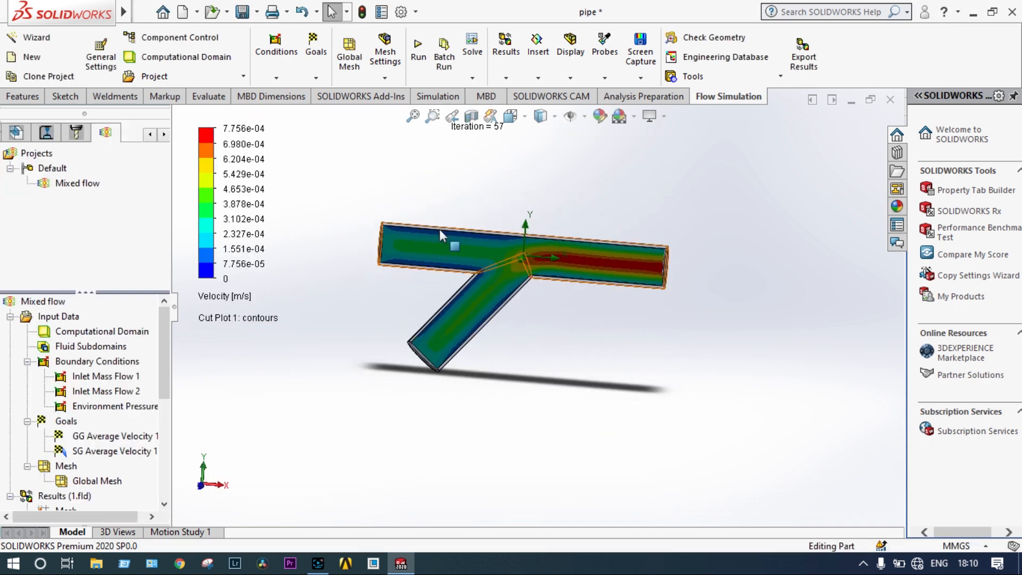
click(512, 119)
click(549, 172)
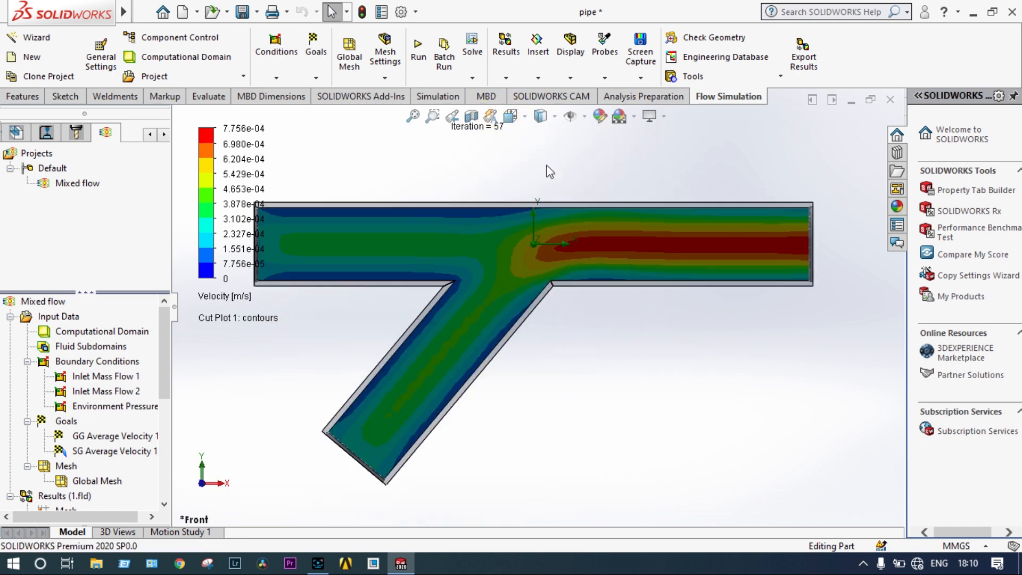
key(f)
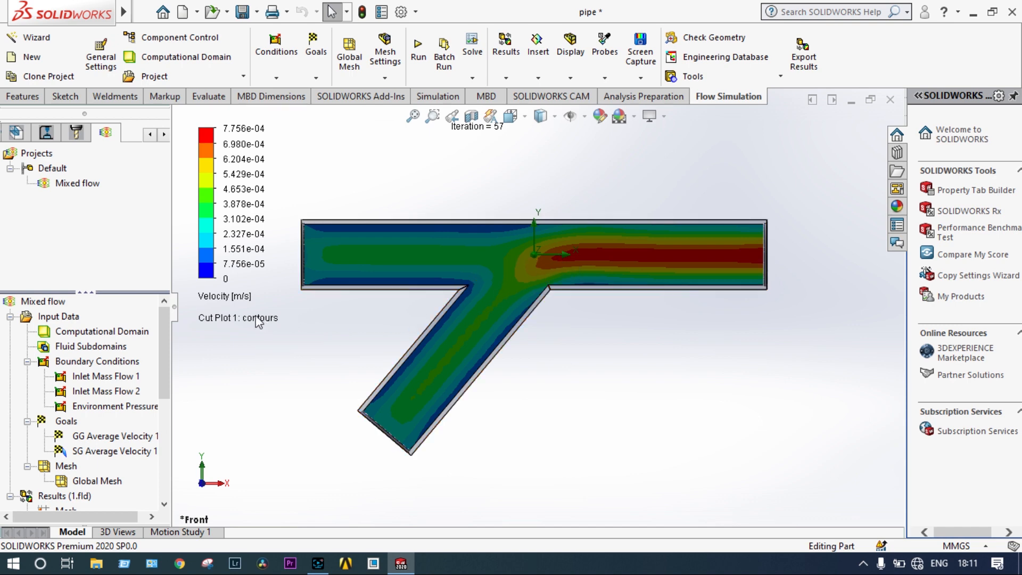
Switch the cut plot's contour parameter to Temperature and to Pressure to view both distributions.
click(233, 299)
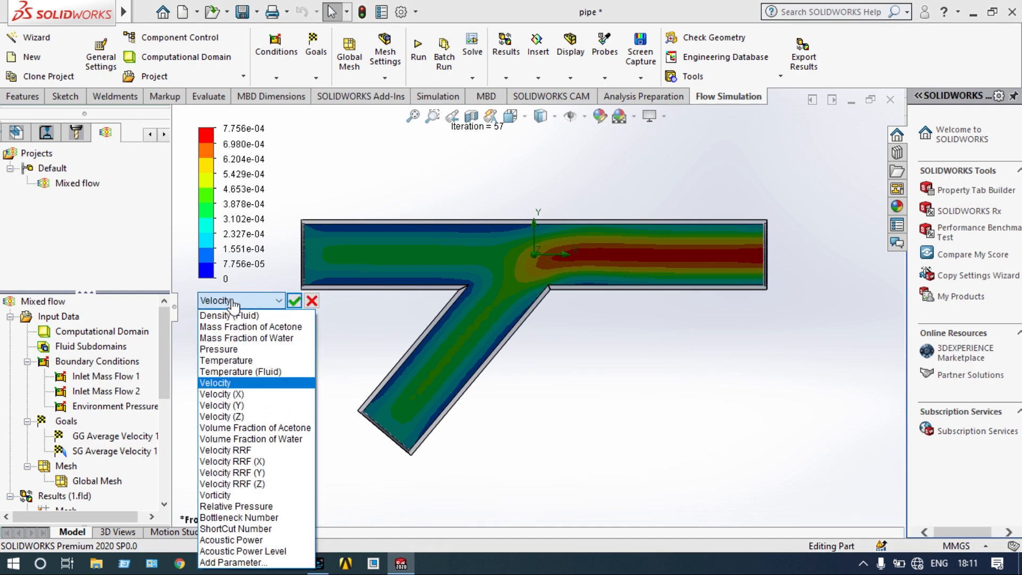
click(236, 360)
click(294, 301)
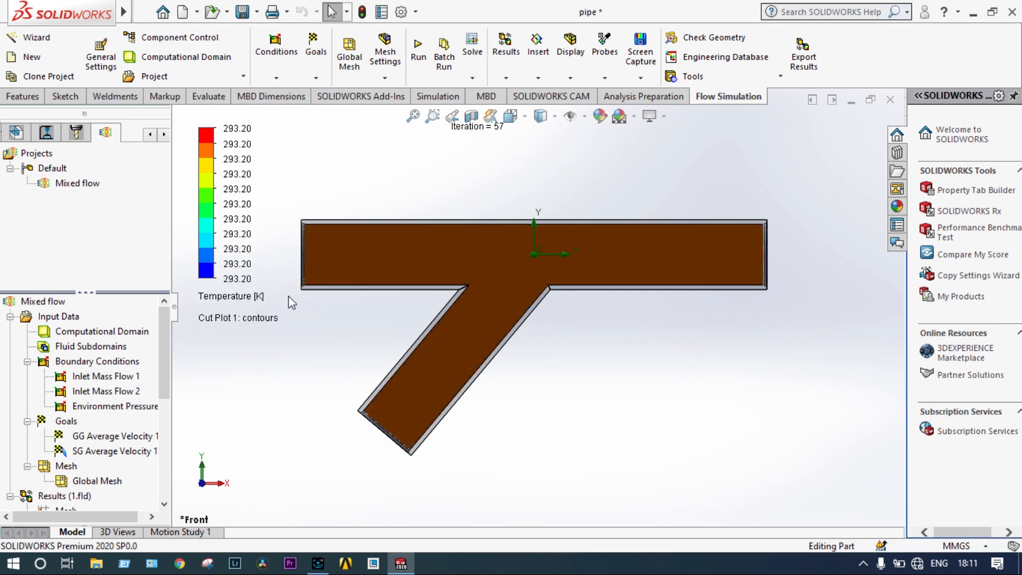
click(235, 296)
click(239, 348)
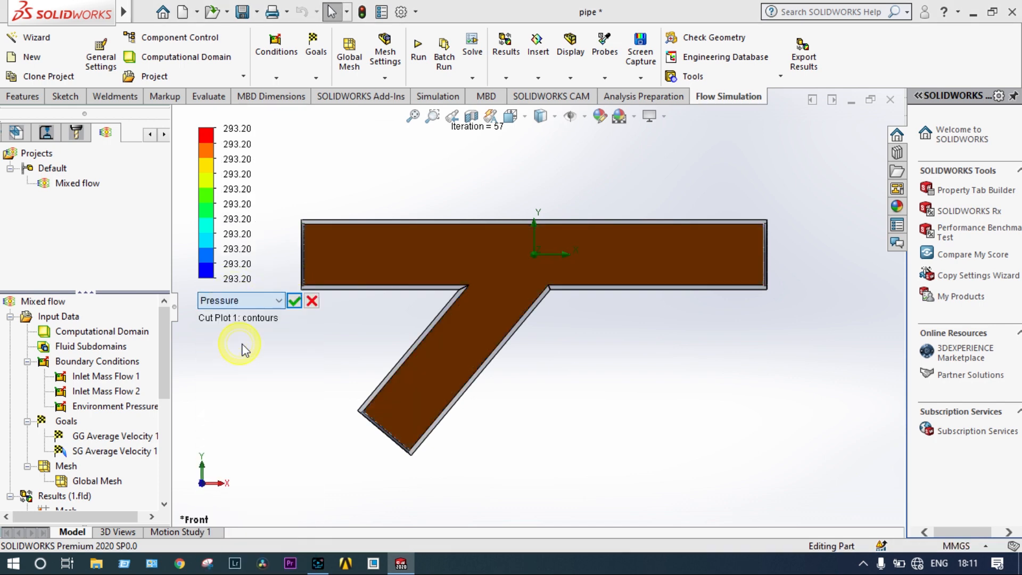
click(295, 301)
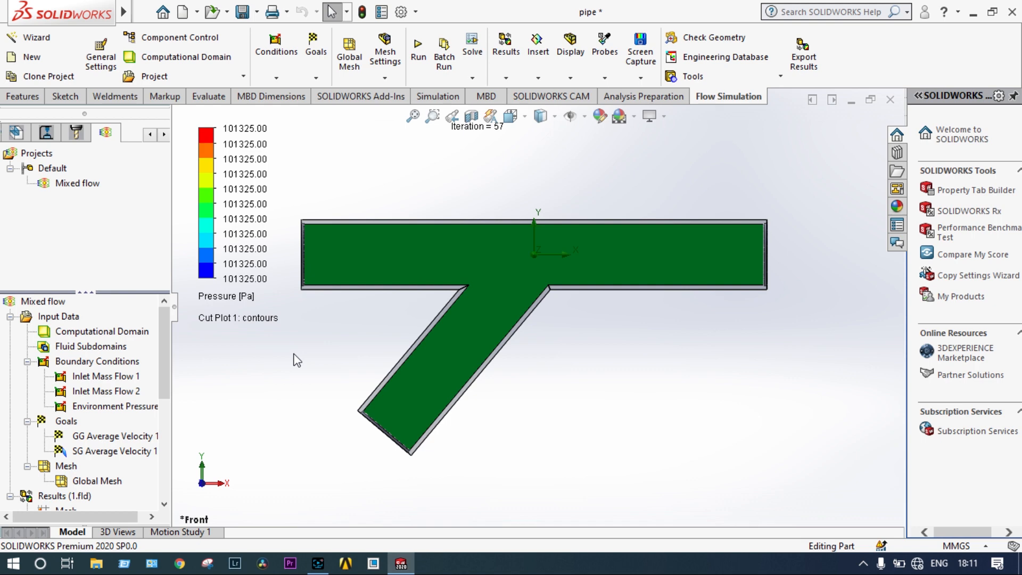
Clear and hide the cut plot in the results.
drag(164, 354, 171, 424)
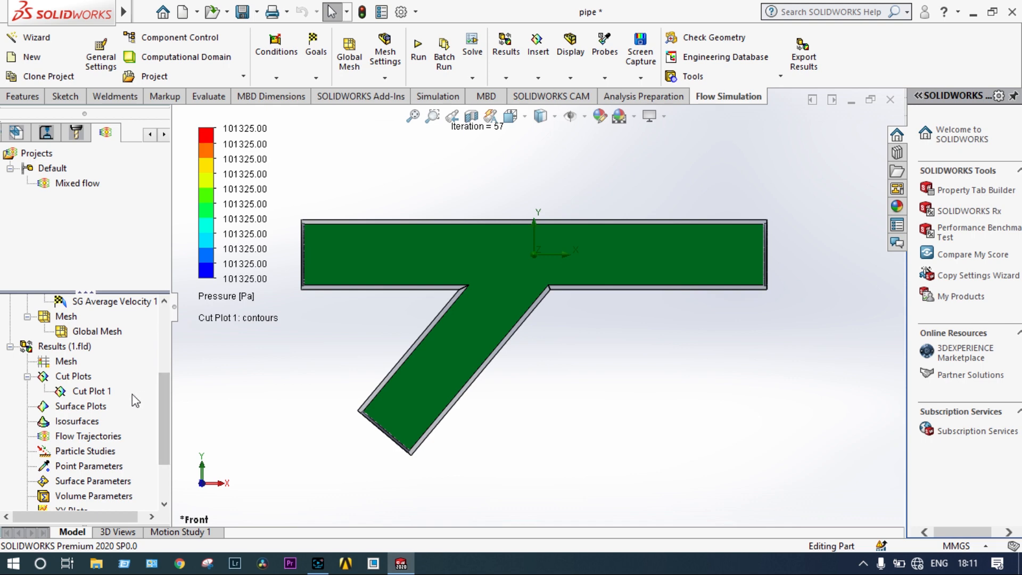
right_click(94, 392)
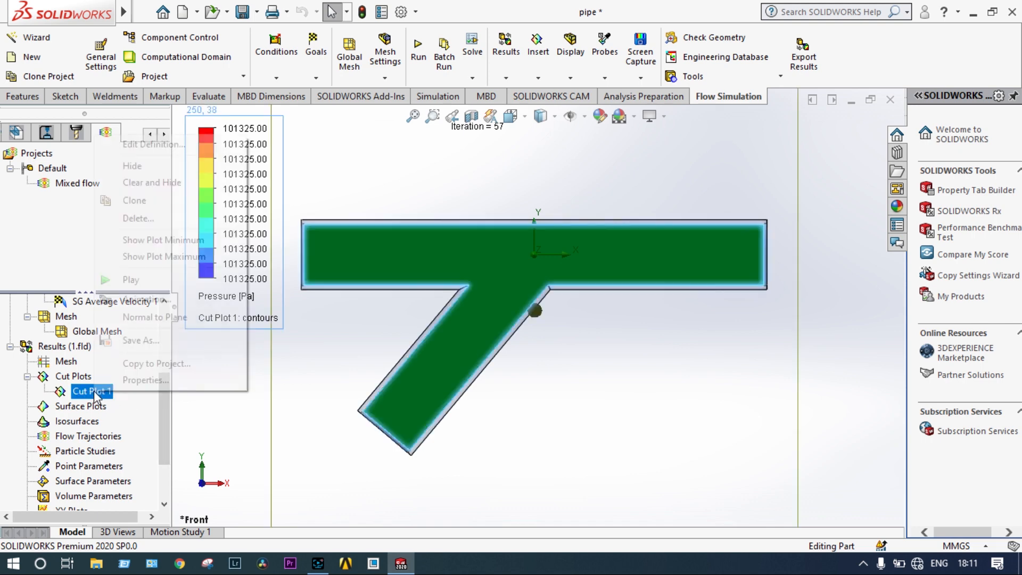
click(154, 182)
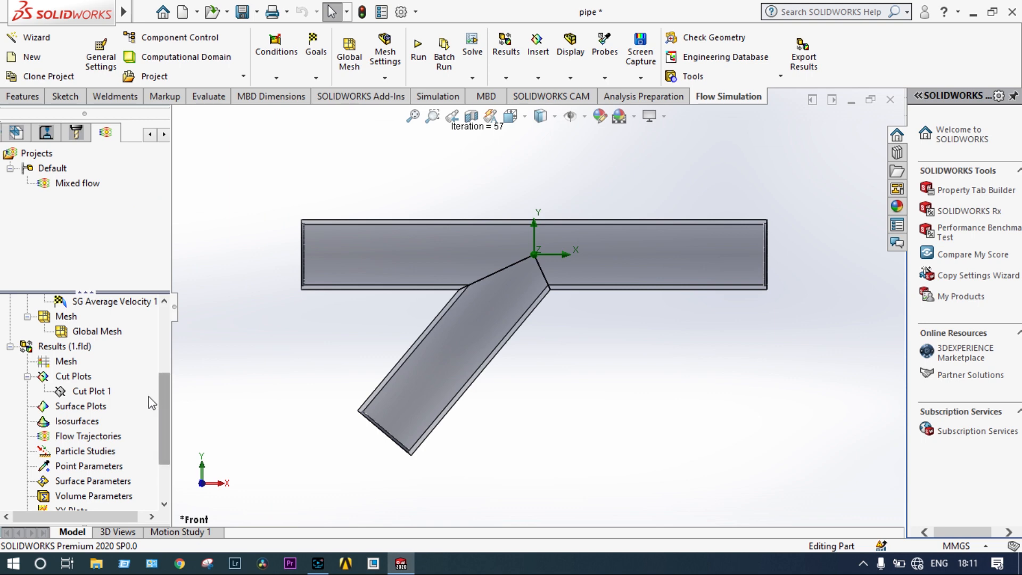
Insert a surface plot using all faces with contours showing Velocity.
right_click(103, 412)
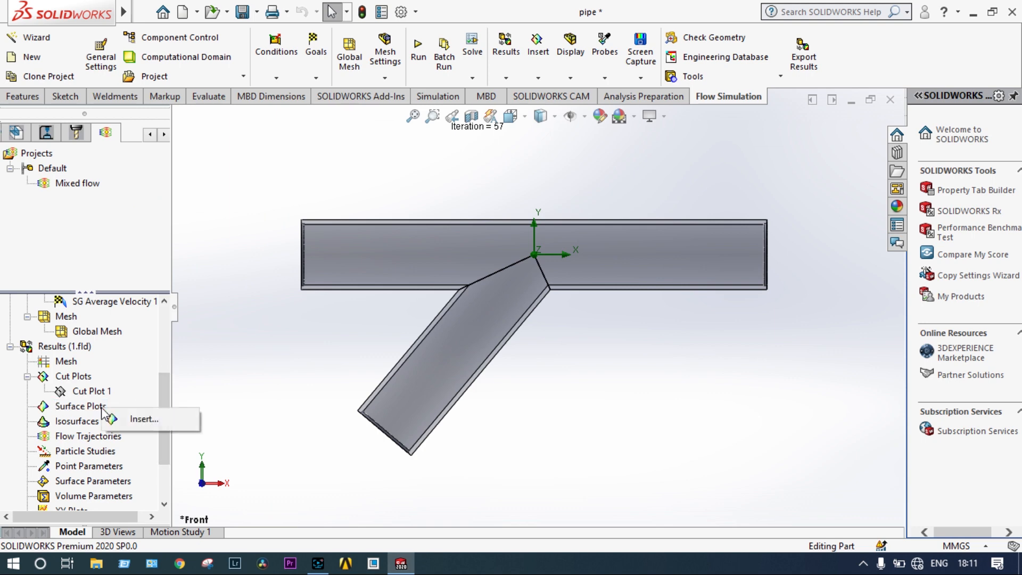
click(127, 419)
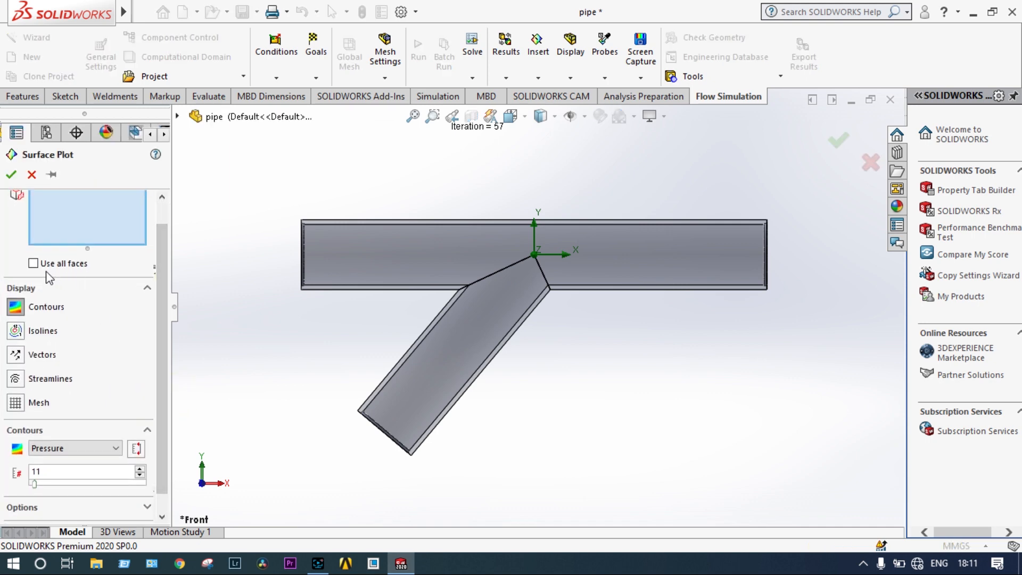
click(34, 263)
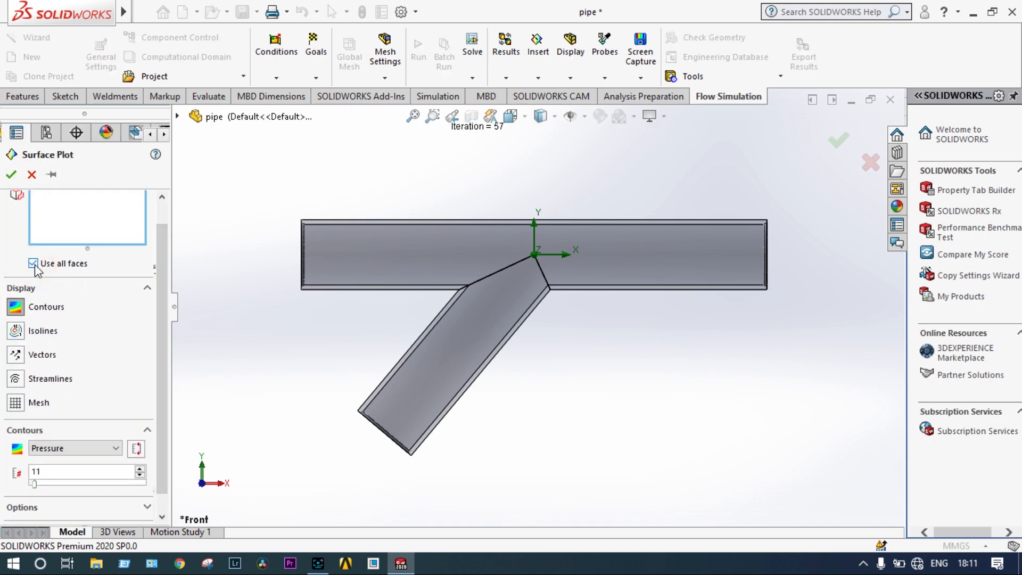
click(116, 448)
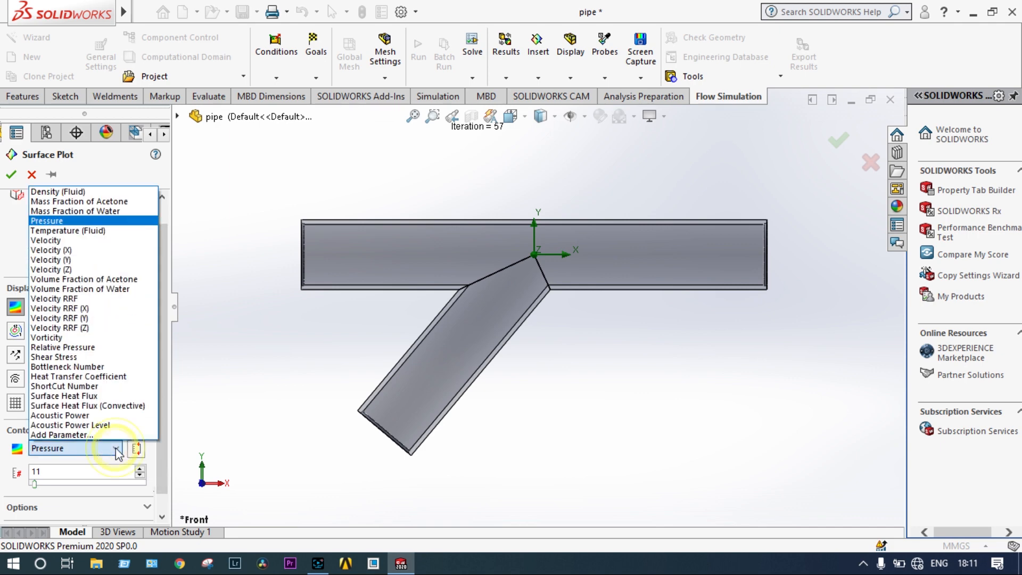
click(97, 240)
click(10, 176)
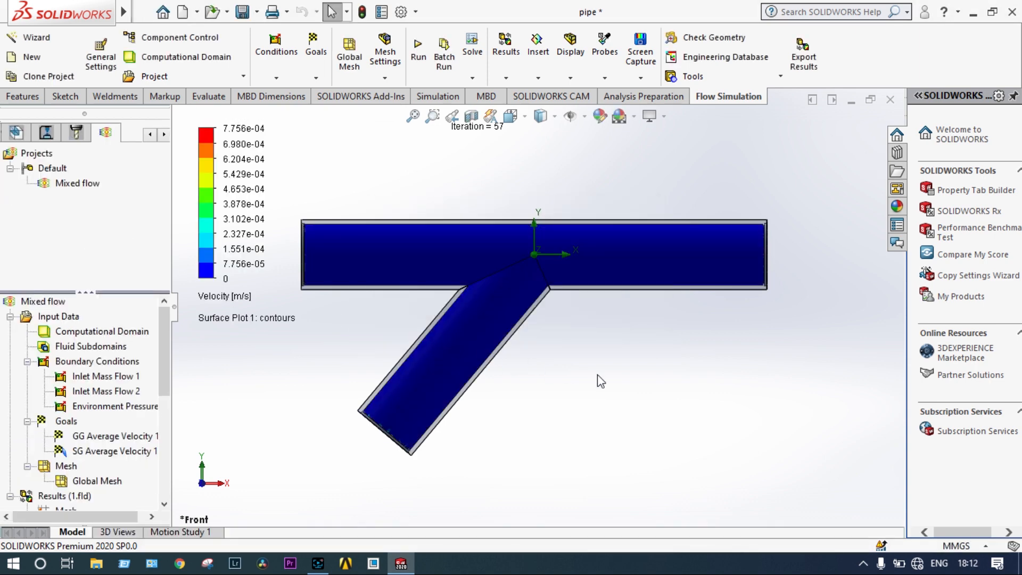
Inspect the Velocity contours at the pipe ends and switch the surface plot to Pressure.
middle_drag(599, 381, 508, 390)
scroll(558, 256, down, 4)
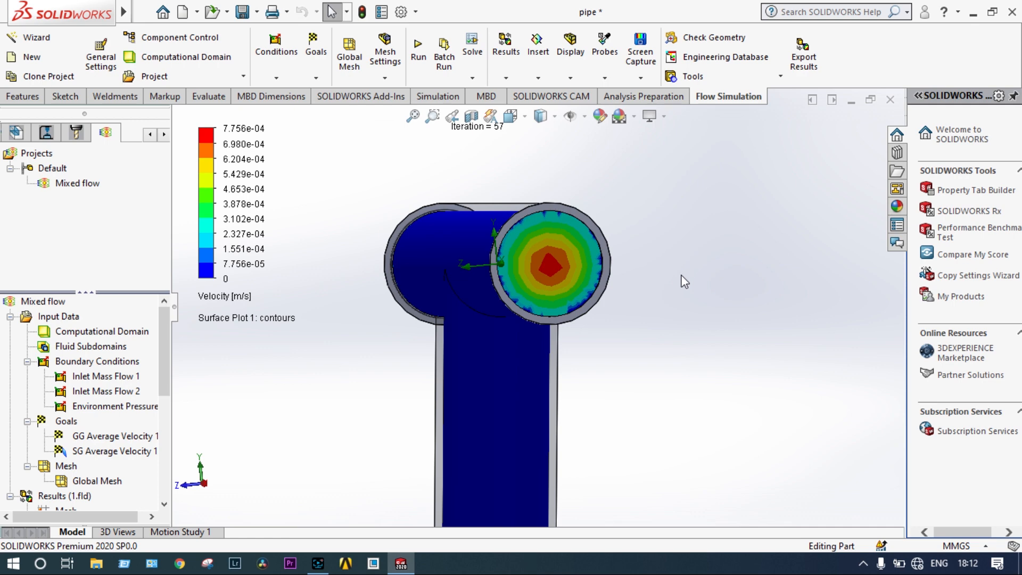
middle_drag(681, 276, 700, 274)
scroll(701, 273, up, 5)
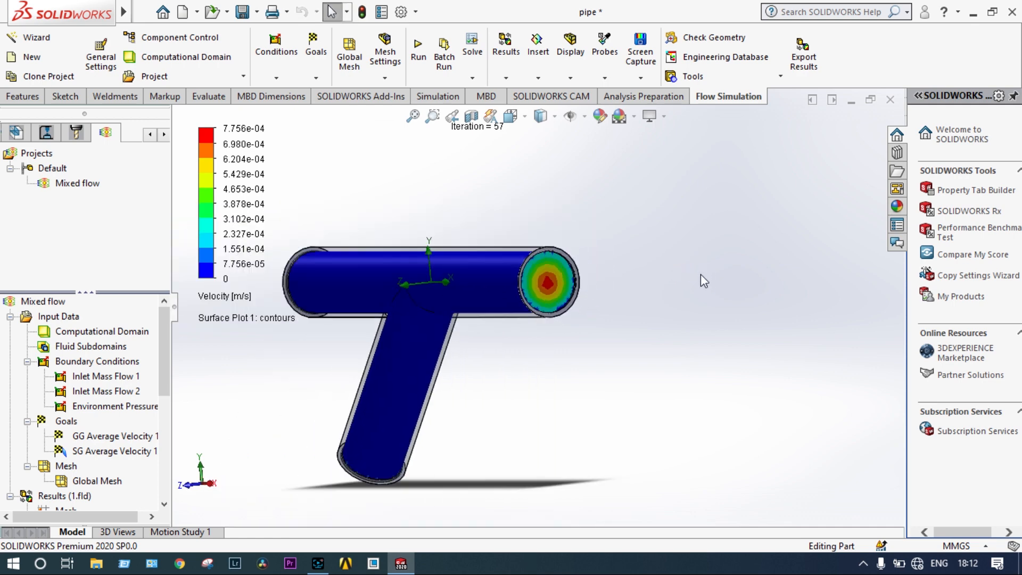
click(241, 296)
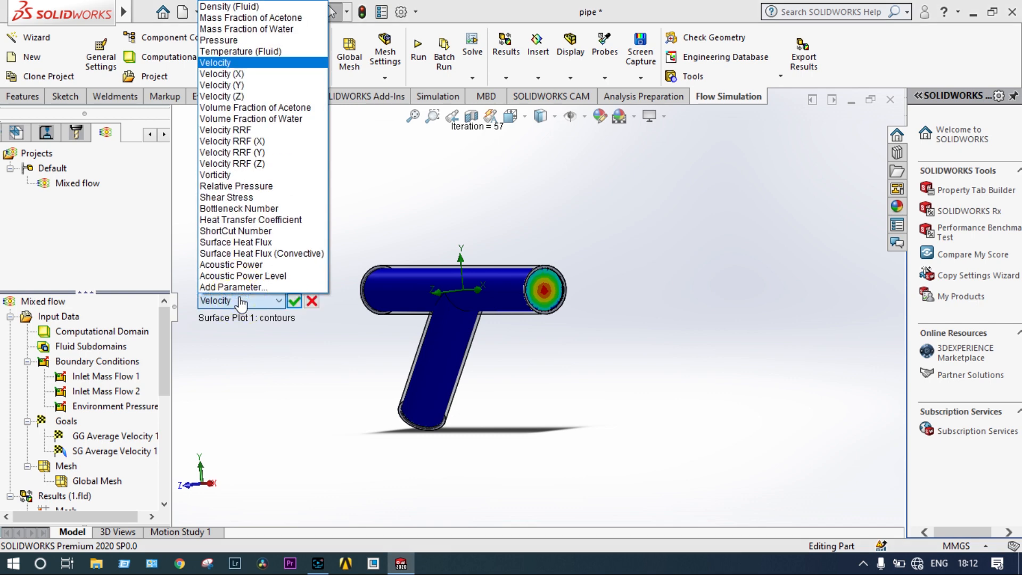
click(237, 40)
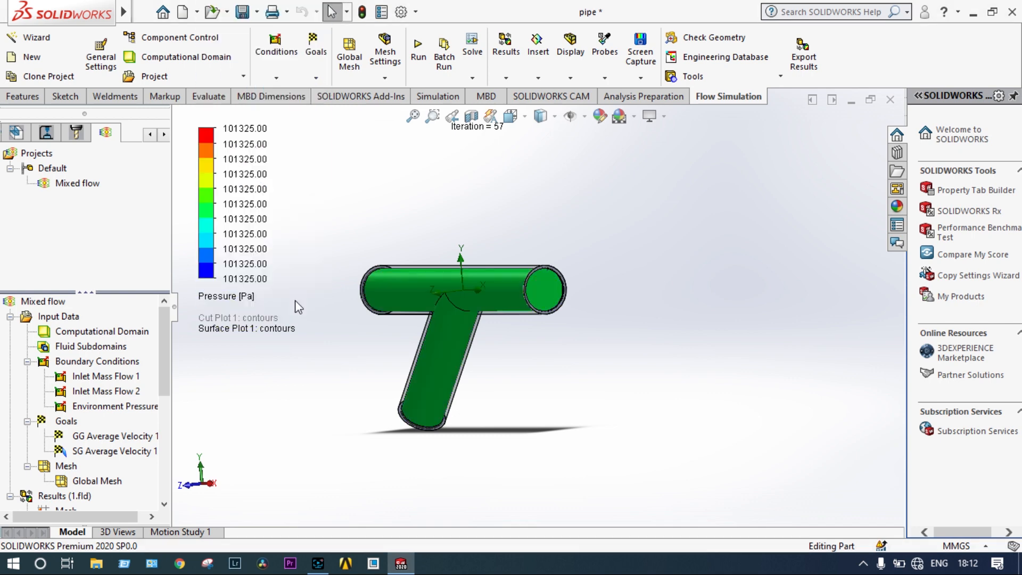
middle_drag(294, 300, 261, 262)
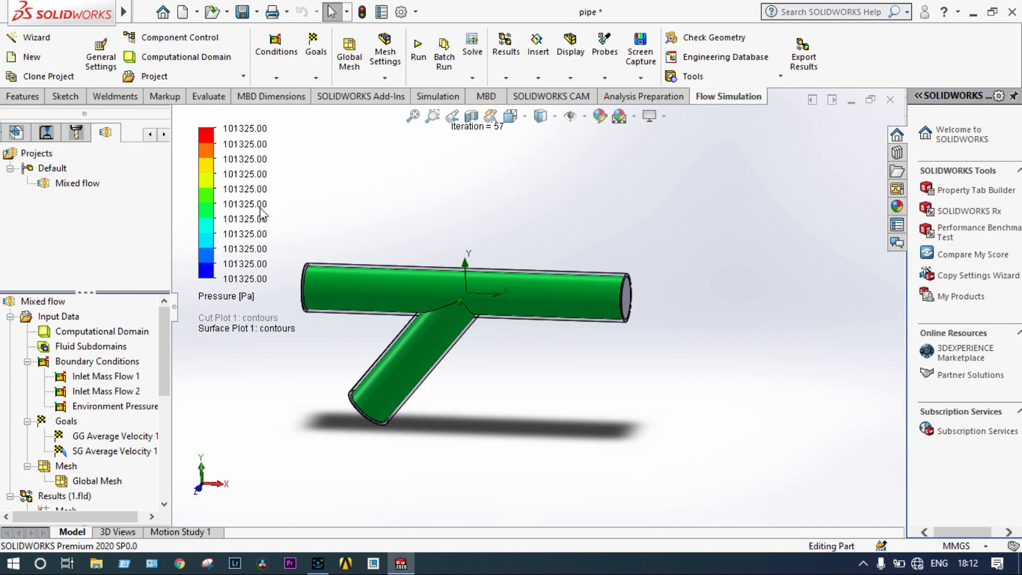
middle_drag(365, 209, 406, 210)
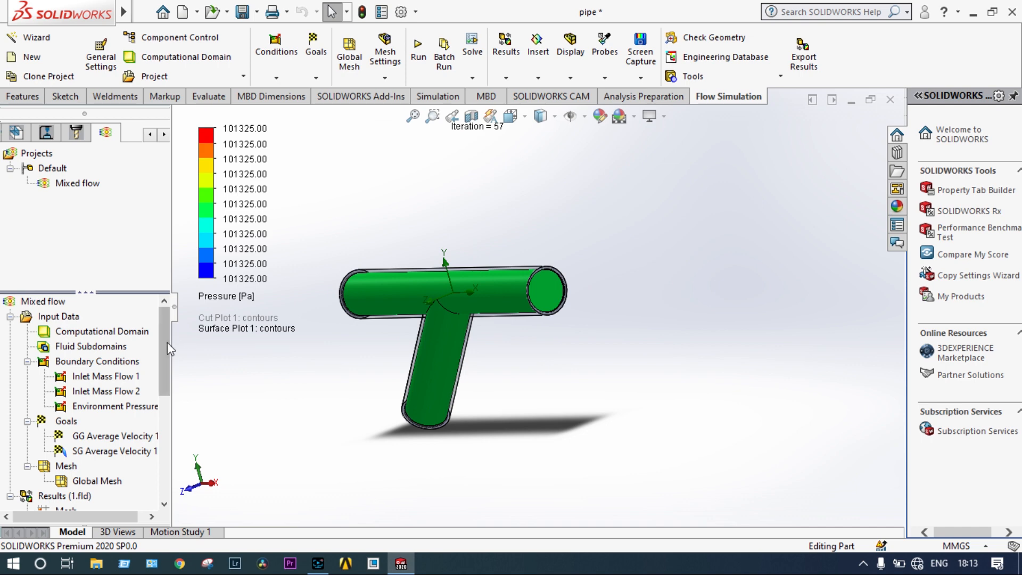
drag(167, 346, 165, 412)
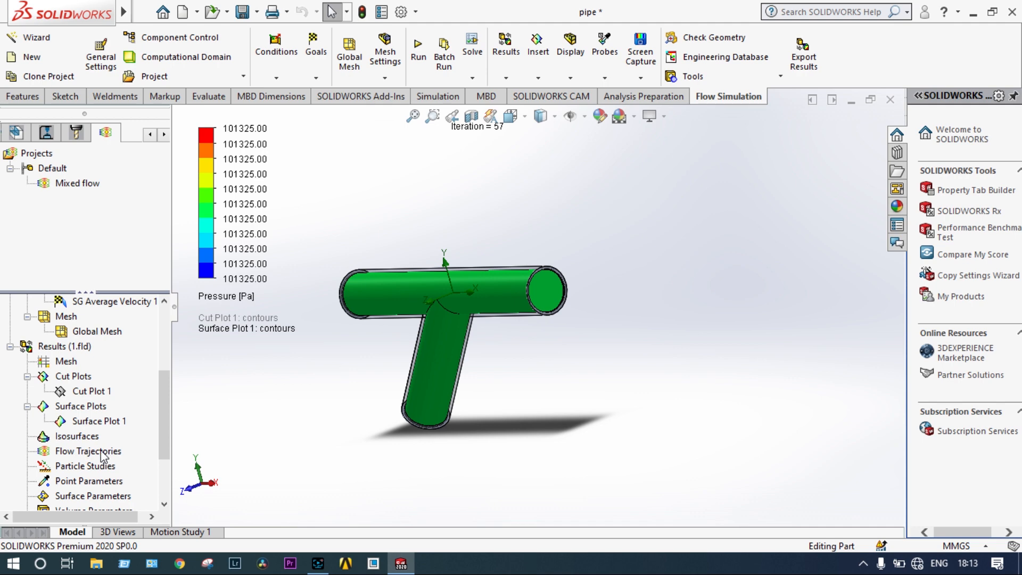
right_click(103, 454)
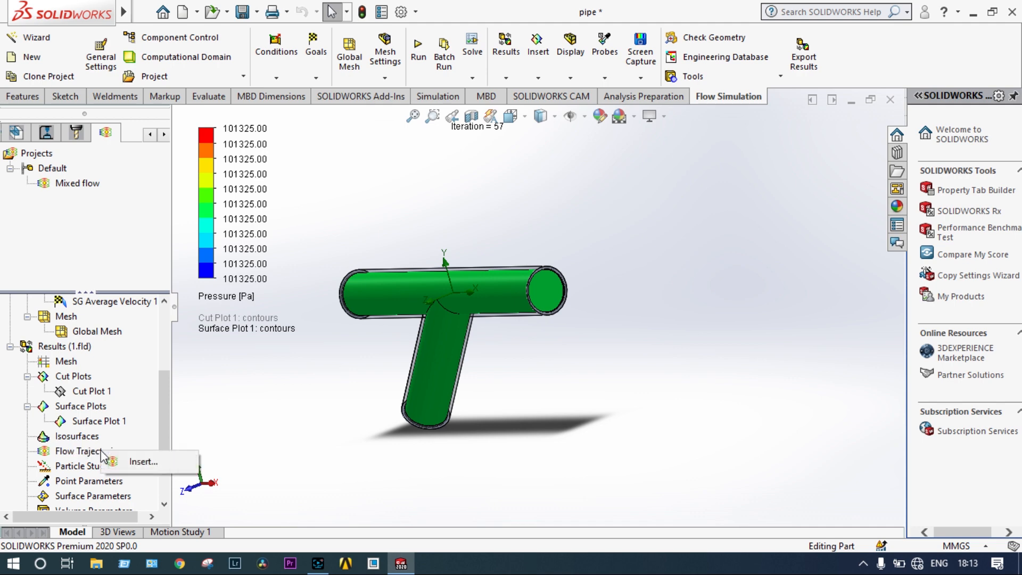
click(126, 461)
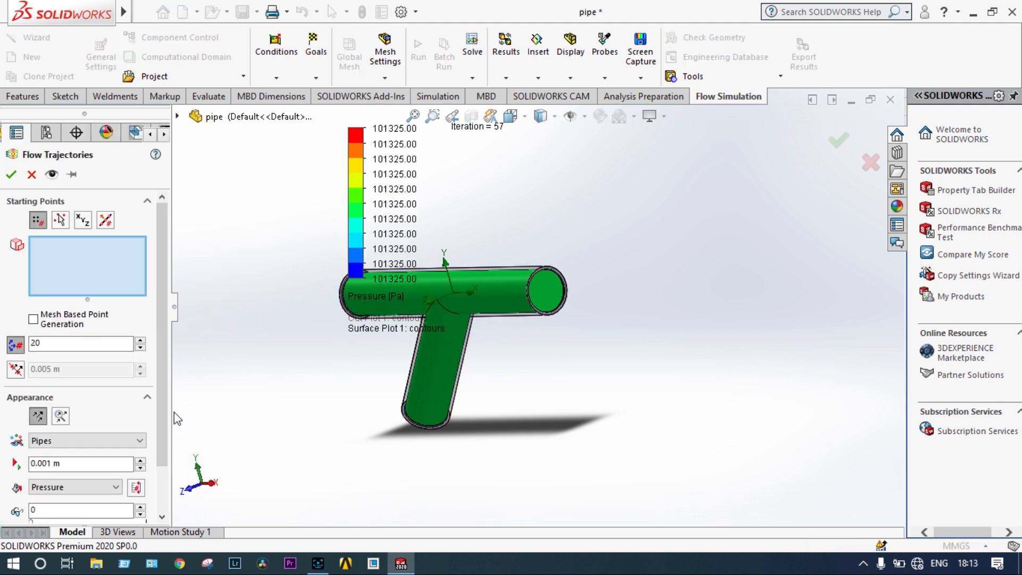
click(158, 372)
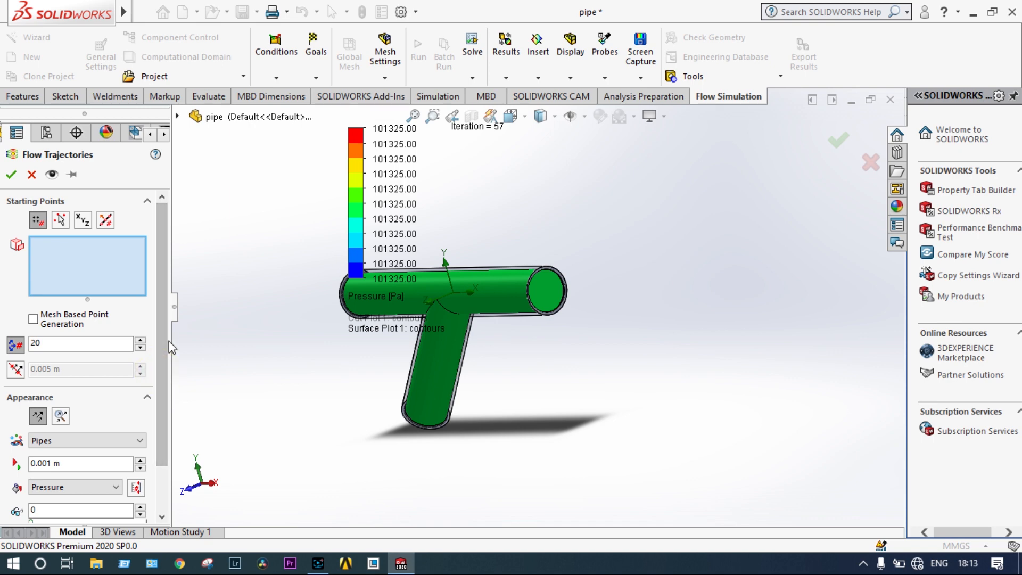
click(32, 174)
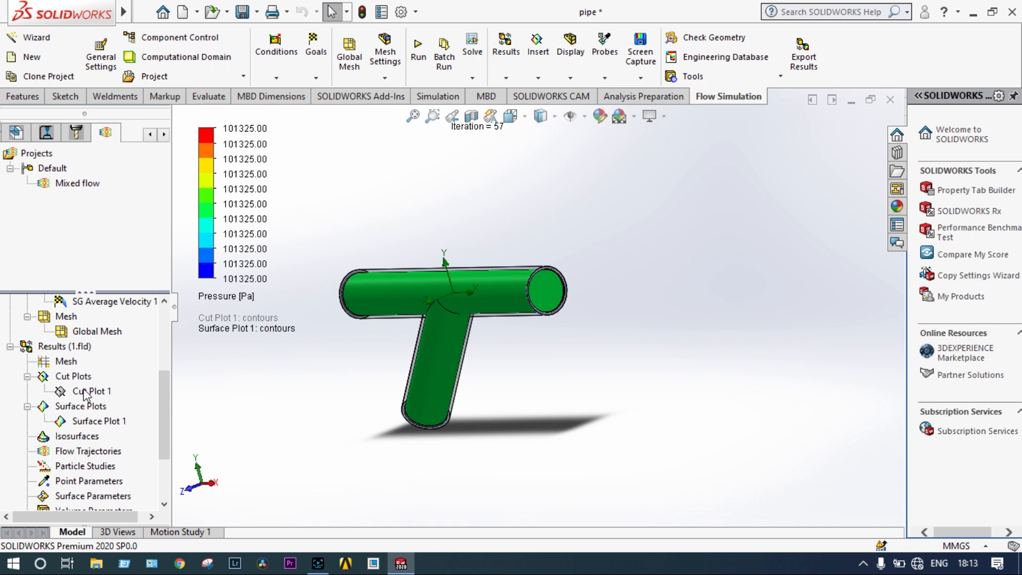
Clear and hide the surface plot, and begin a flow trajectories plot with the number of points set to 40.
right_click(93, 422)
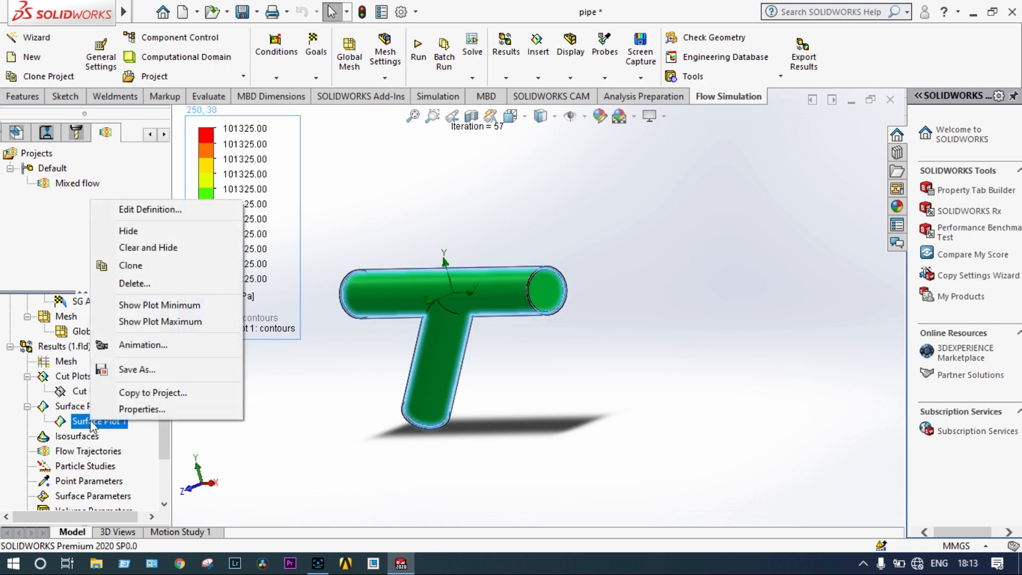
click(162, 248)
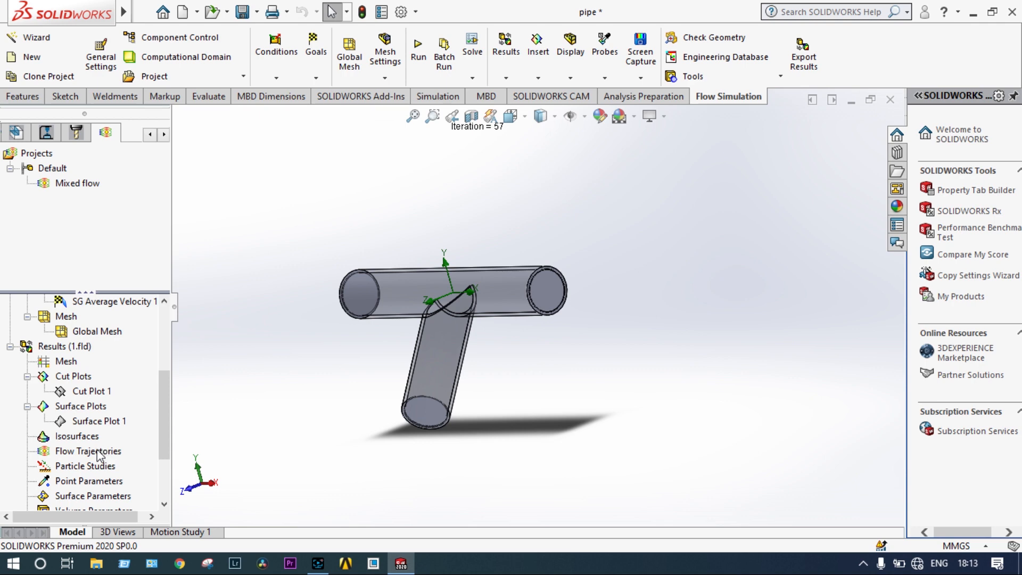
right_click(98, 452)
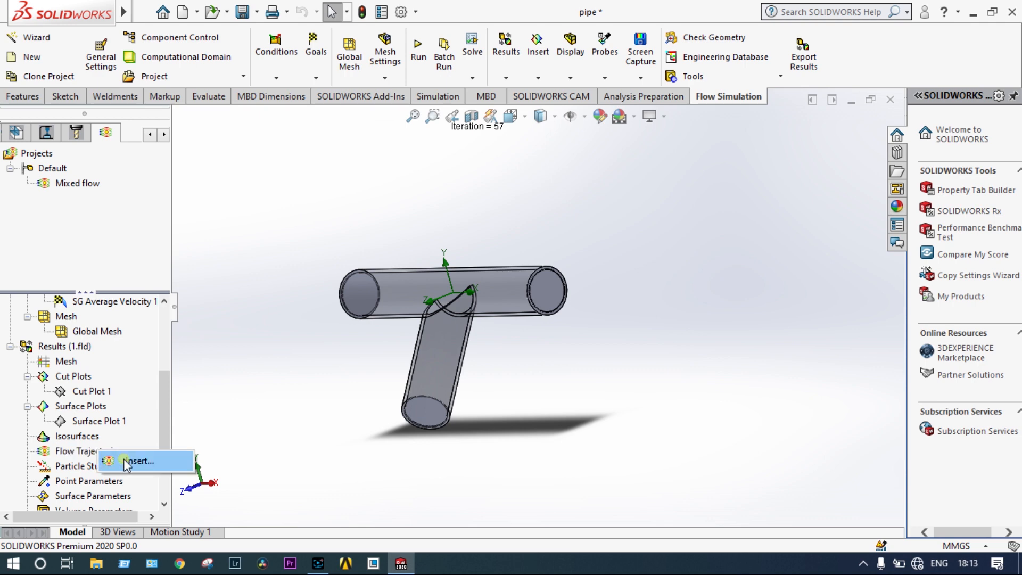
click(126, 462)
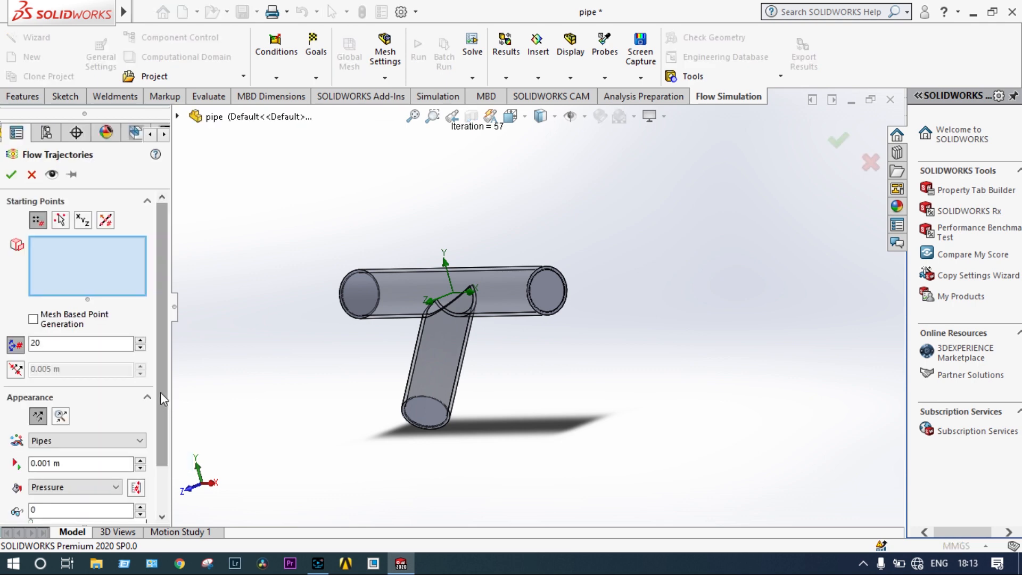
drag(161, 394, 159, 412)
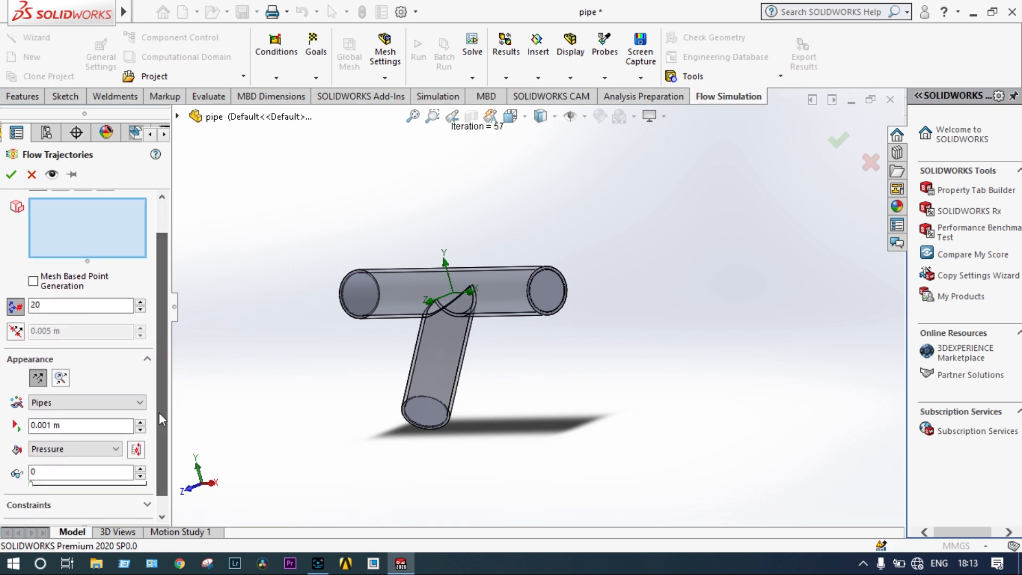
click(50, 308)
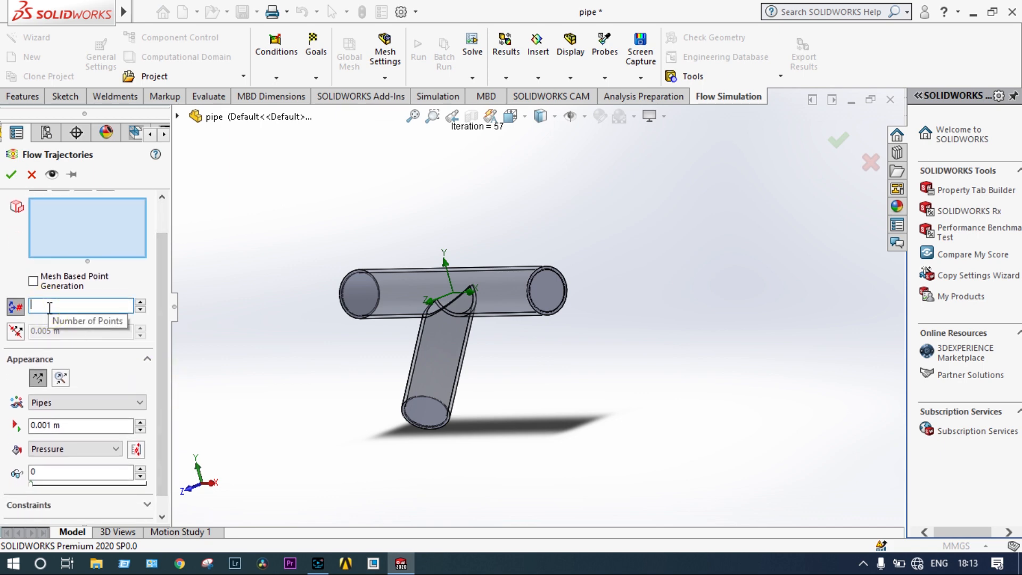
text(40)
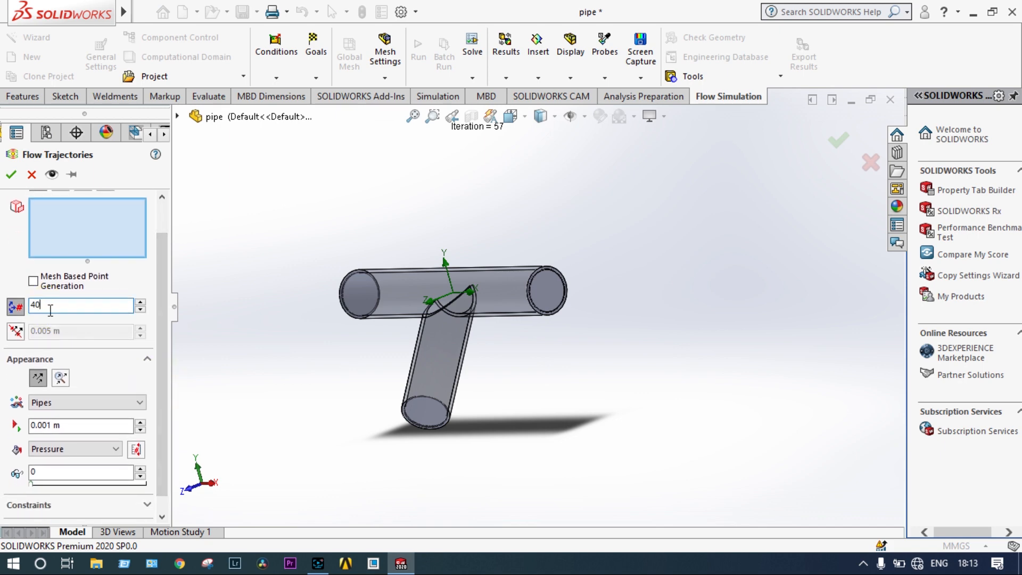
Draw the trajectories as Arrows coloured by Velocity, with the transparency set to 0.066.
click(140, 403)
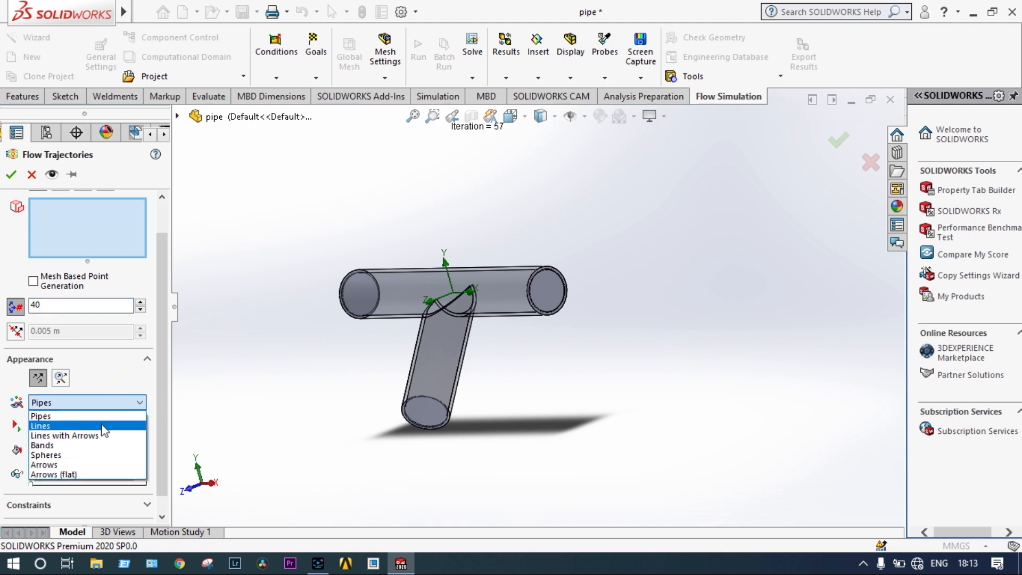
click(78, 466)
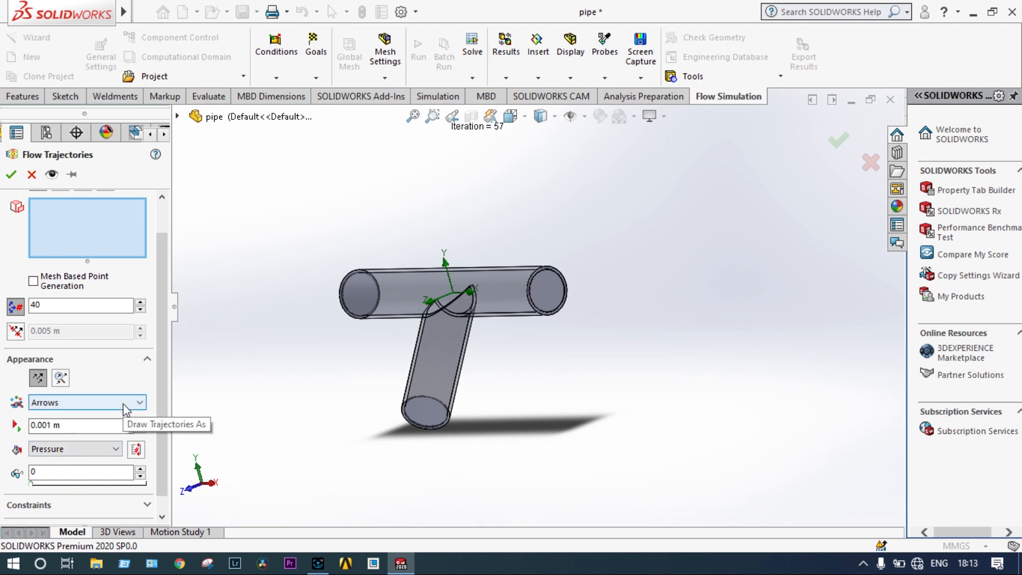
click(116, 448)
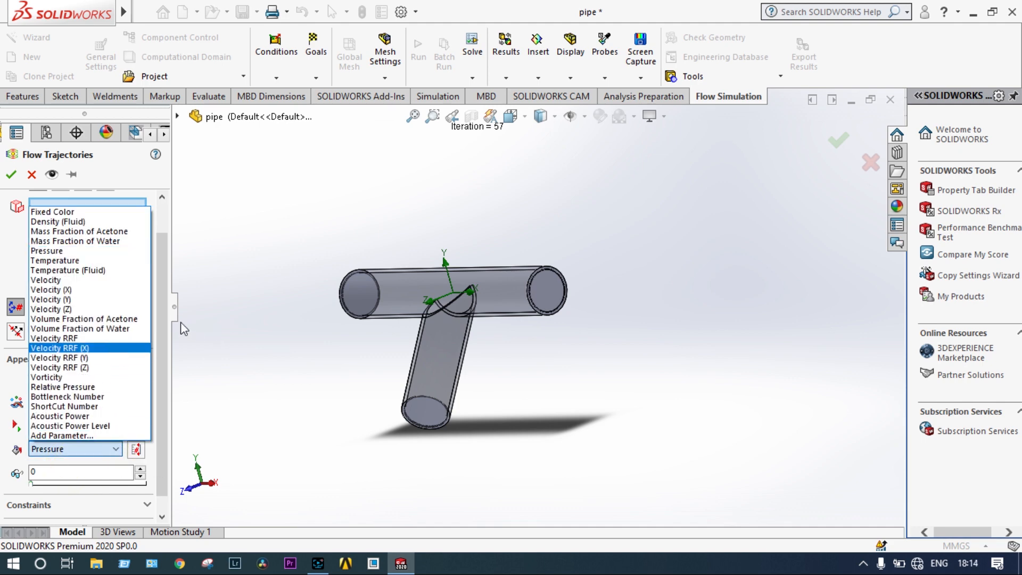
click(74, 280)
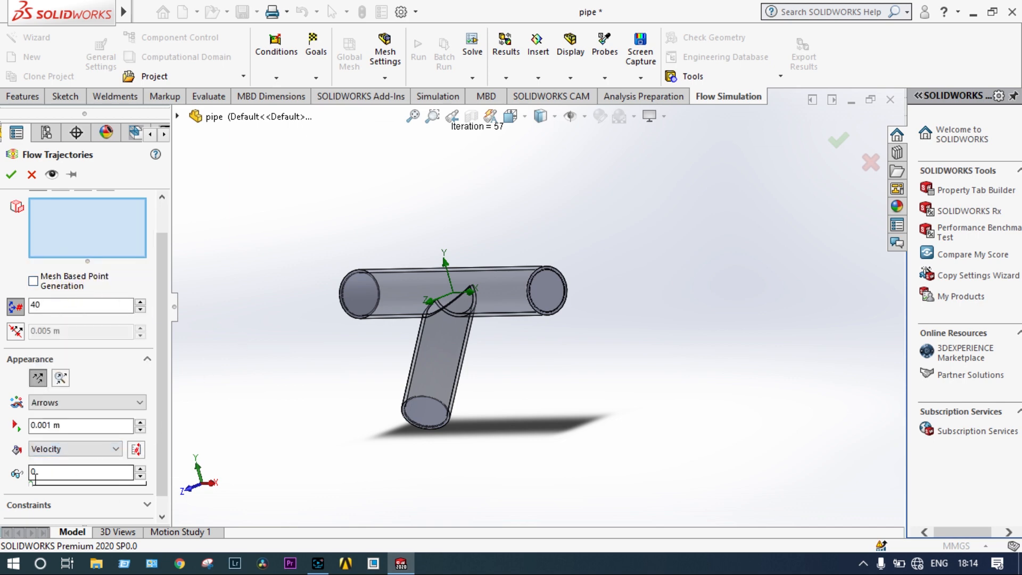
drag(31, 482, 40, 483)
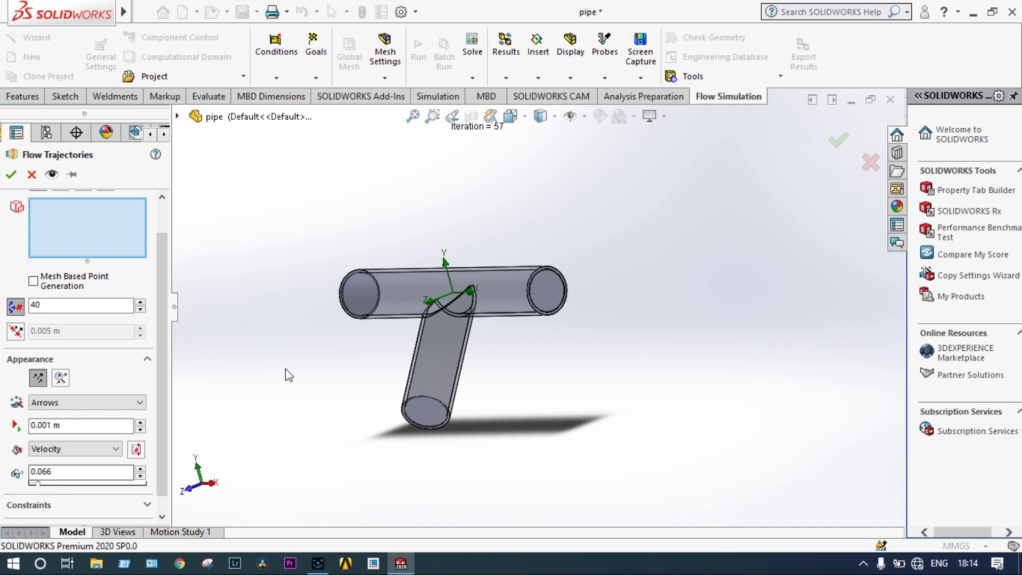
Select the end faces of the straight pipe's inlet and the inner lid face of the branch as starting points, and create the trajectories.
click(357, 289)
middle_drag(317, 304, 416, 304)
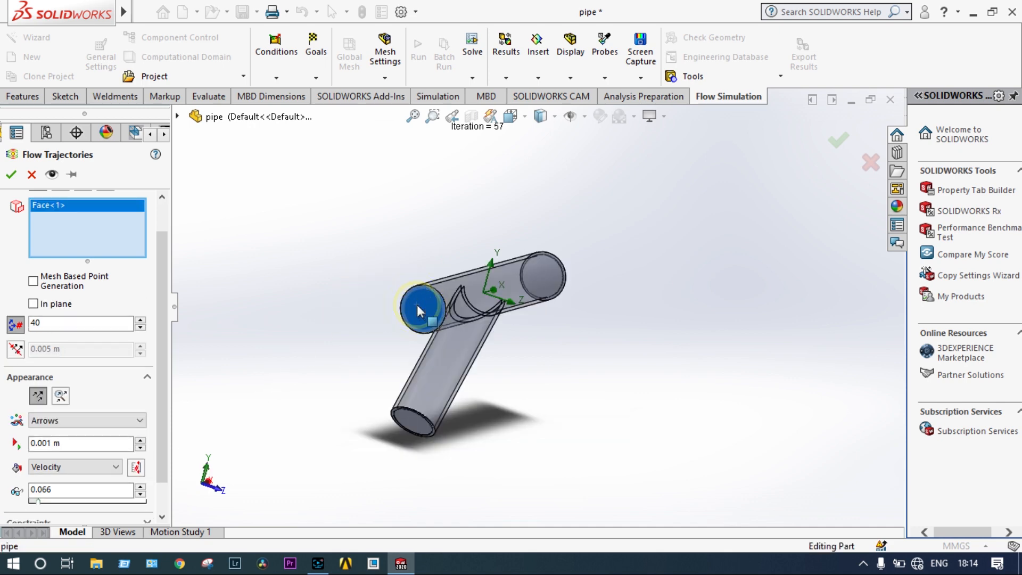
right_click(417, 305)
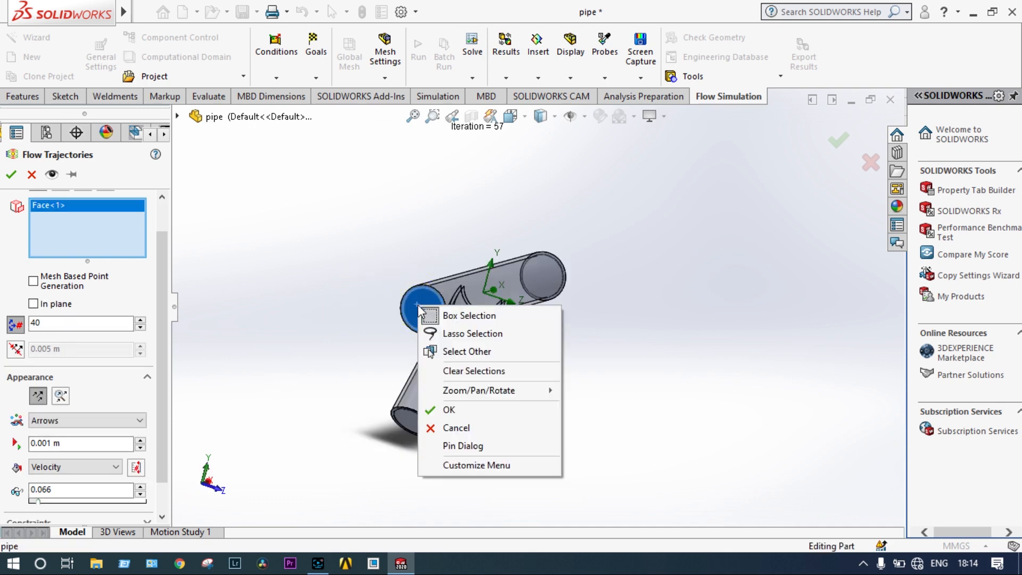
click(456, 352)
click(510, 375)
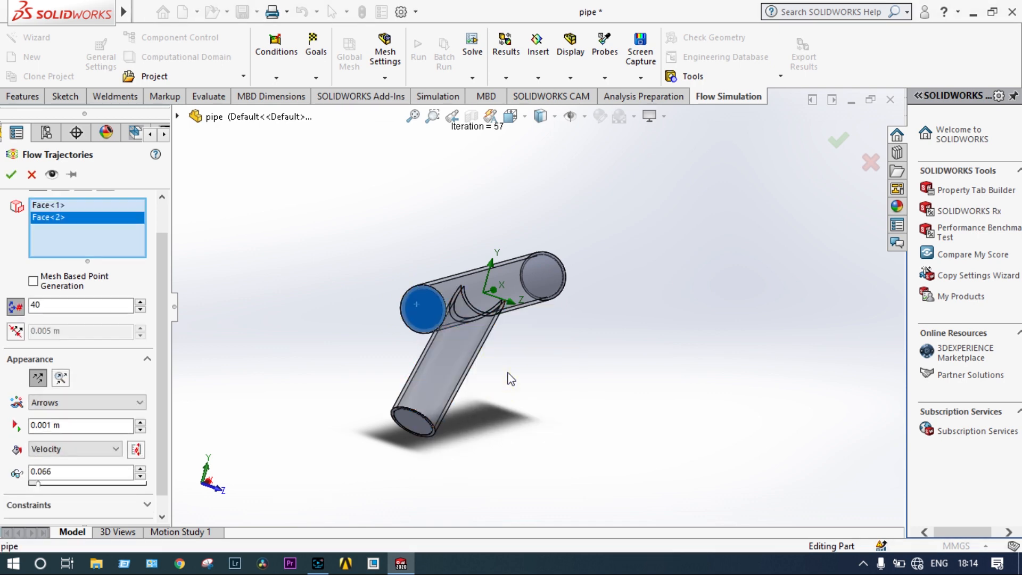
middle_drag(510, 385, 414, 381)
right_click(415, 381)
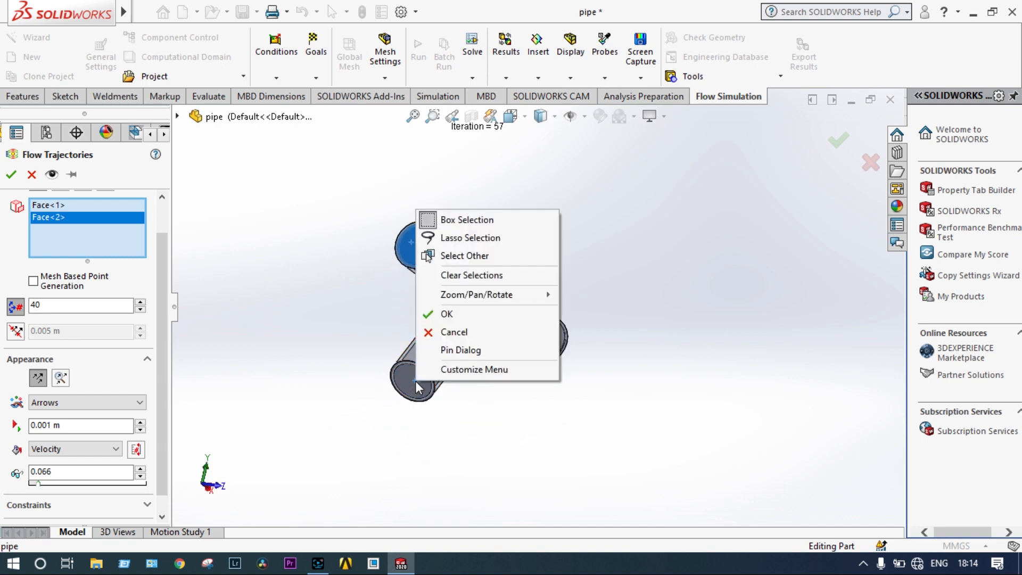
click(466, 256)
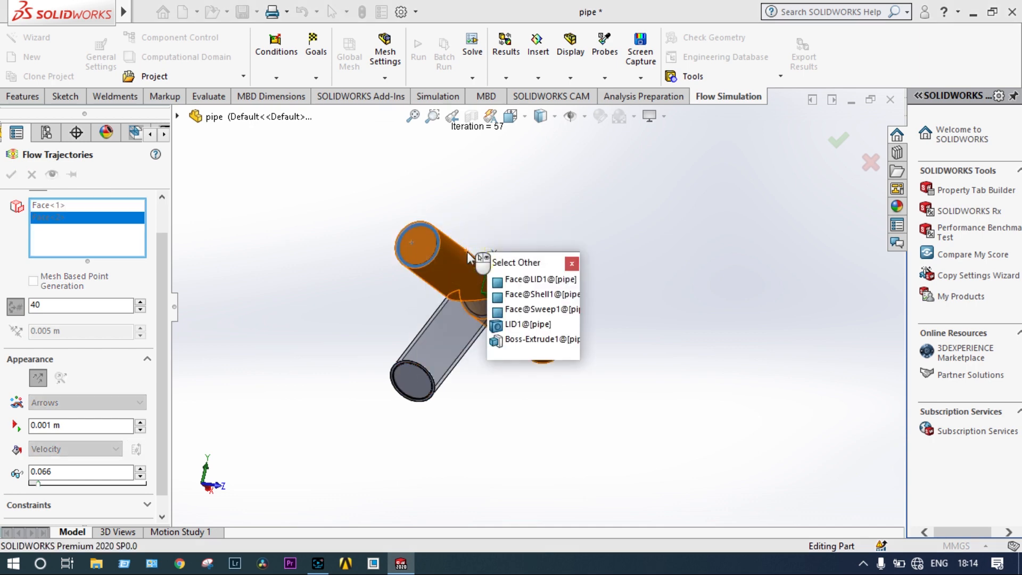
click(521, 280)
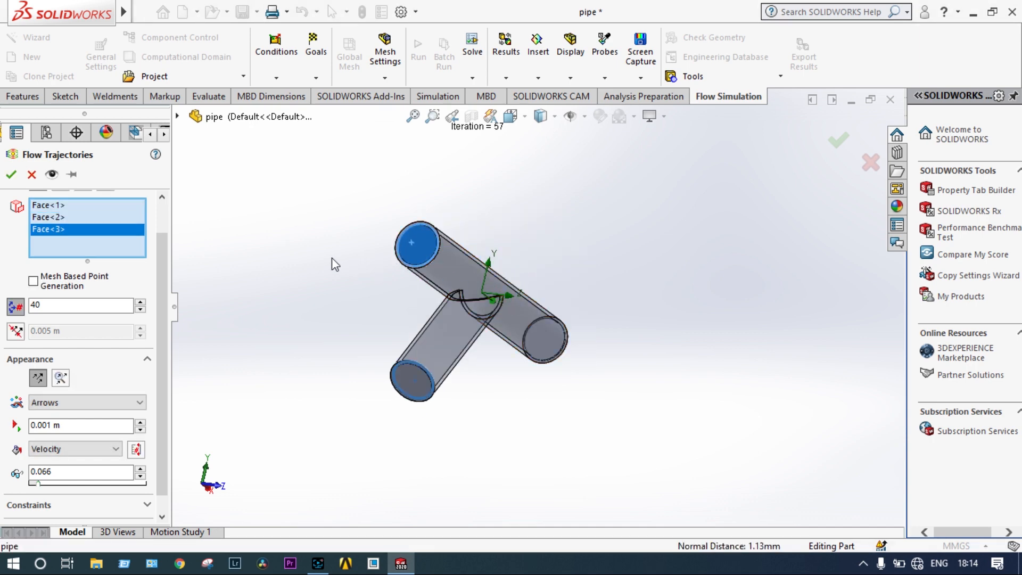
middle_drag(331, 264, 301, 305)
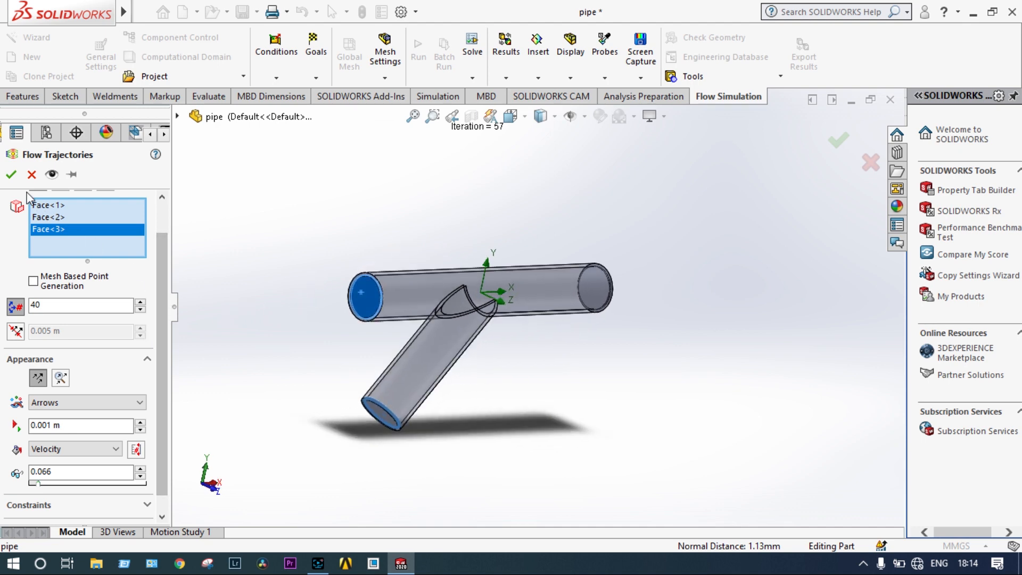
click(11, 175)
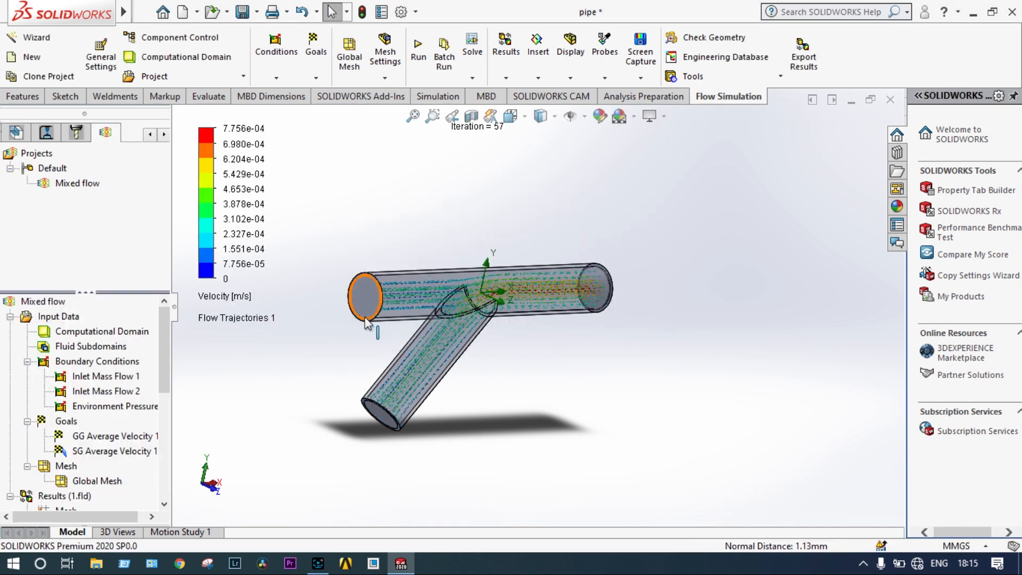
Clear and hide the flow trajectories, and play their animation in the pipe.
scroll(442, 295, down, 5)
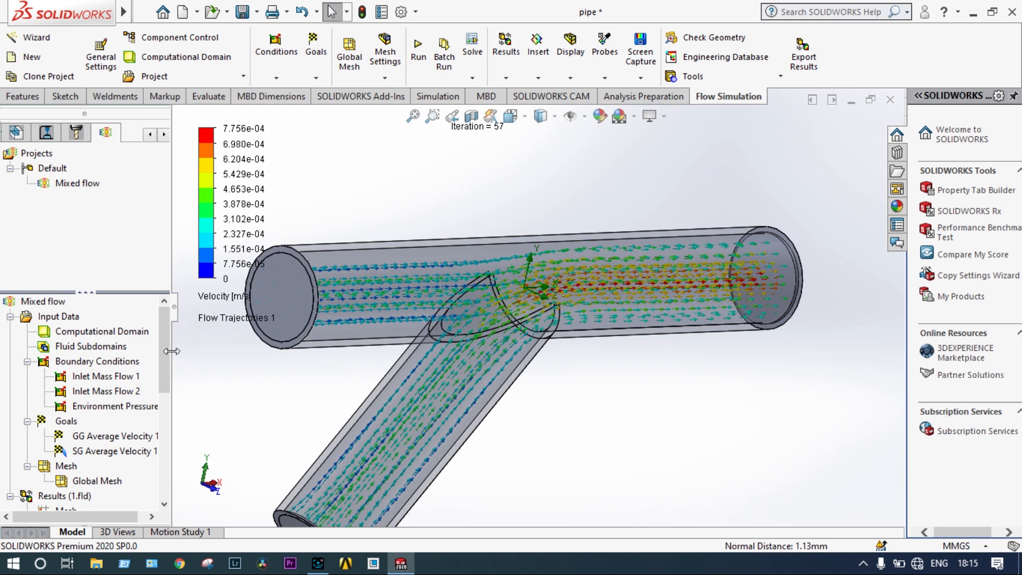
drag(165, 350, 170, 421)
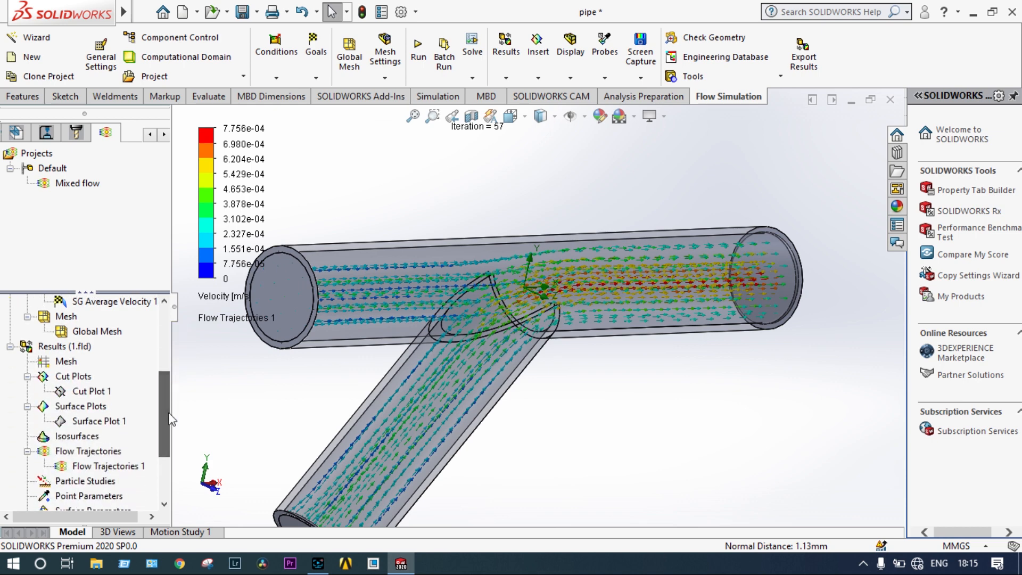
right_click(116, 467)
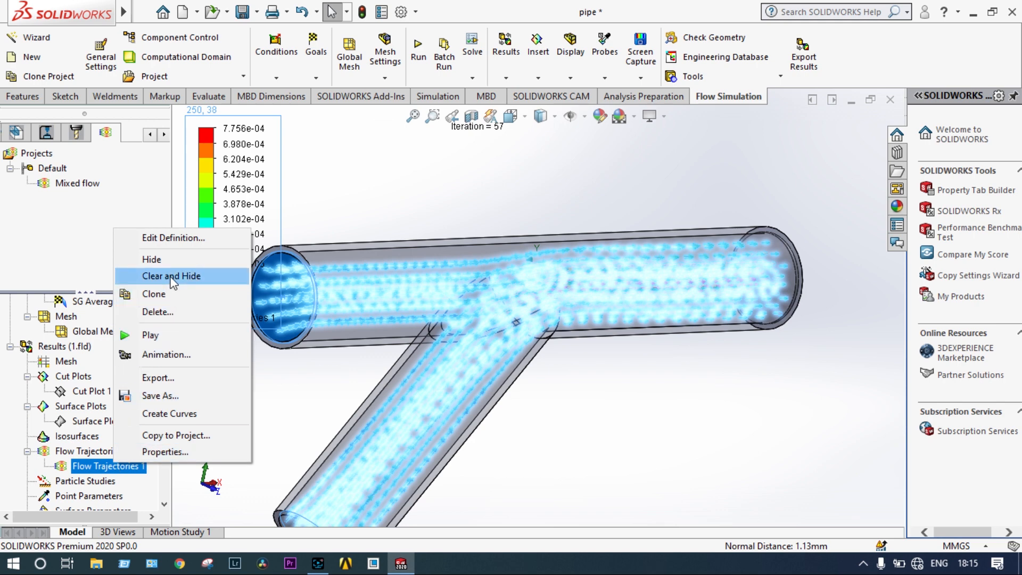
click(171, 276)
right_click(121, 471)
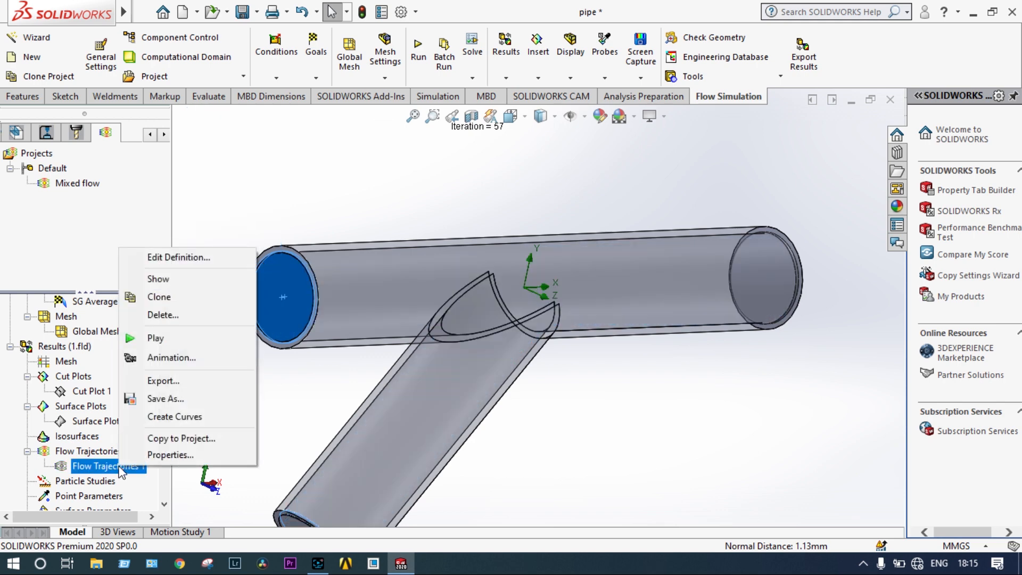
click(153, 339)
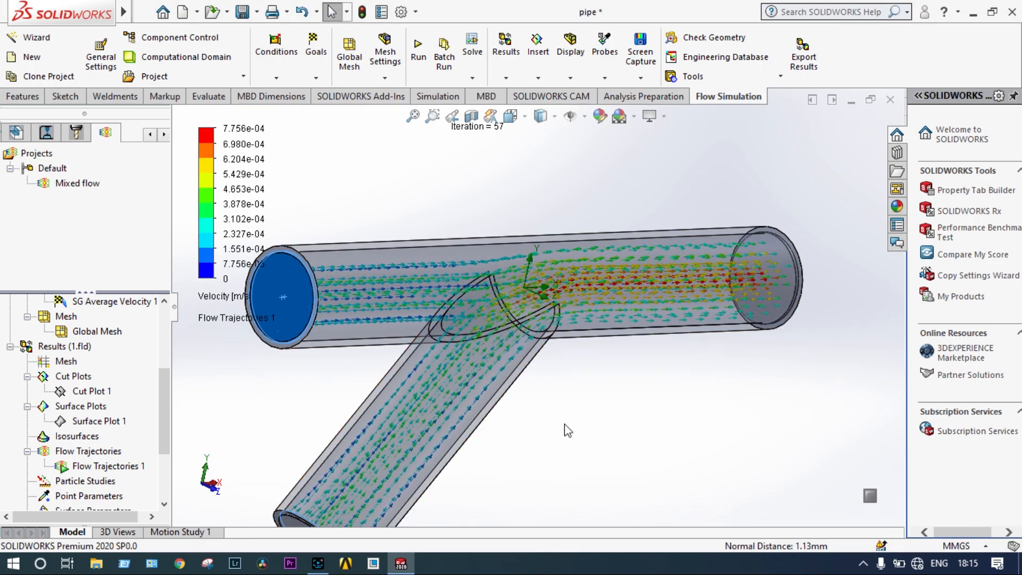
Examine the animated velocity arrows from the Front view, especially where the branch joins the straight pipe.
middle_drag(337, 323, 601, 414)
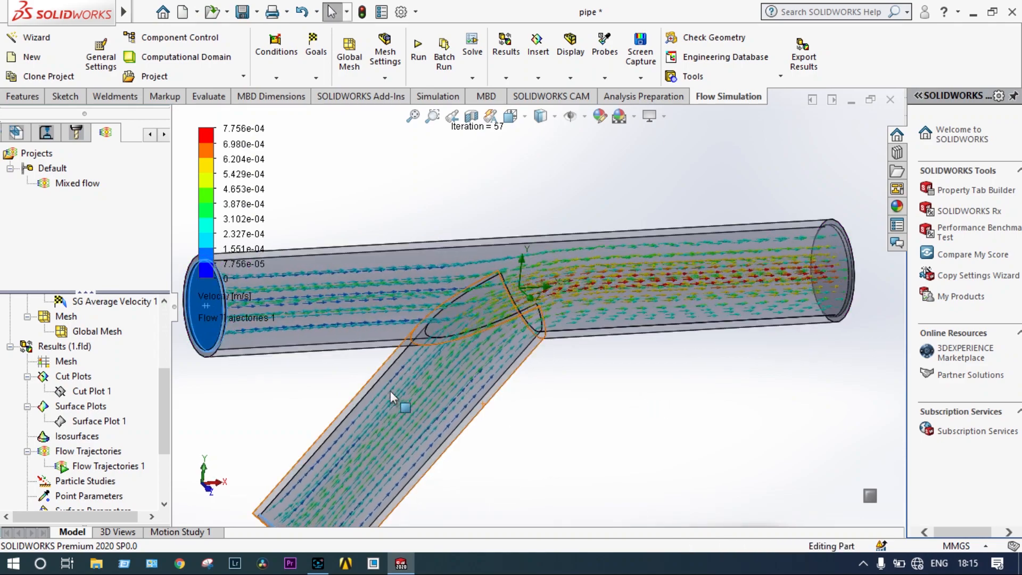
click(510, 117)
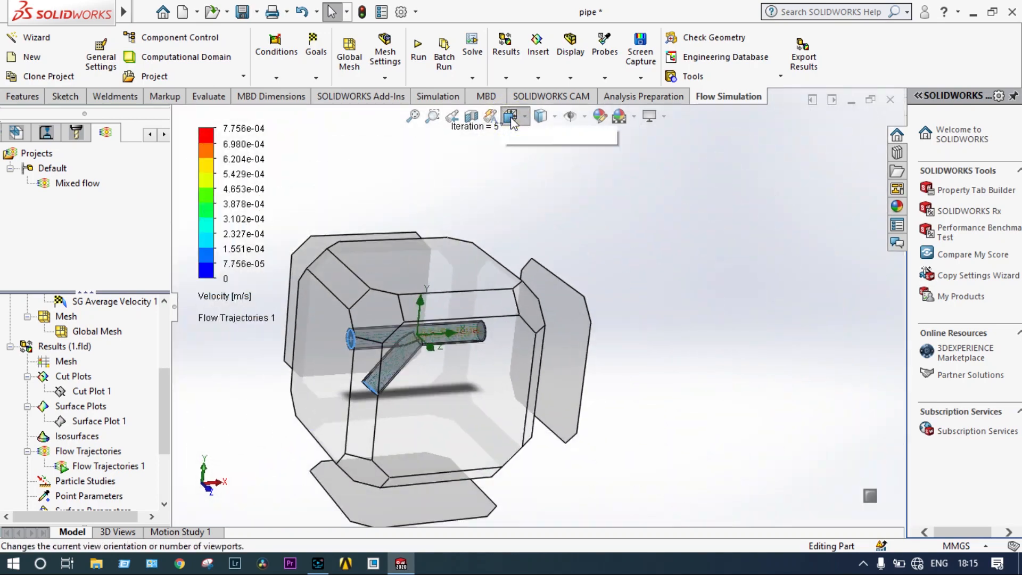
click(534, 180)
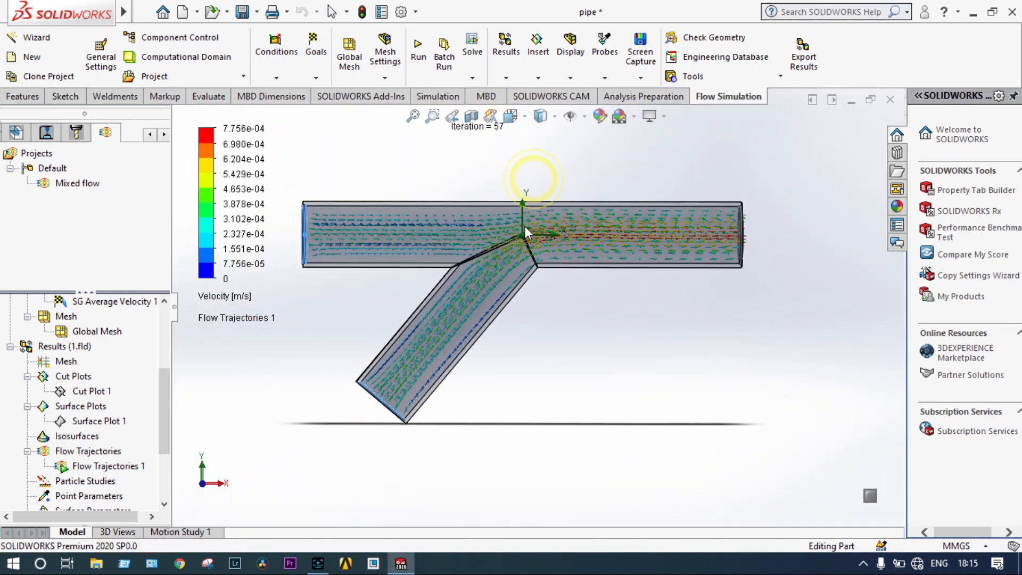
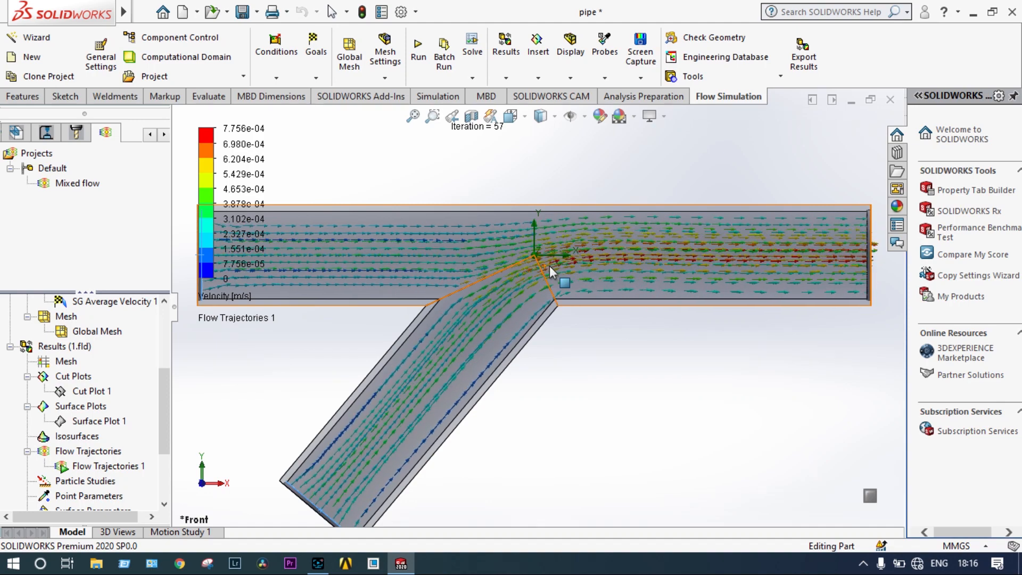
scroll(646, 269, up, 2)
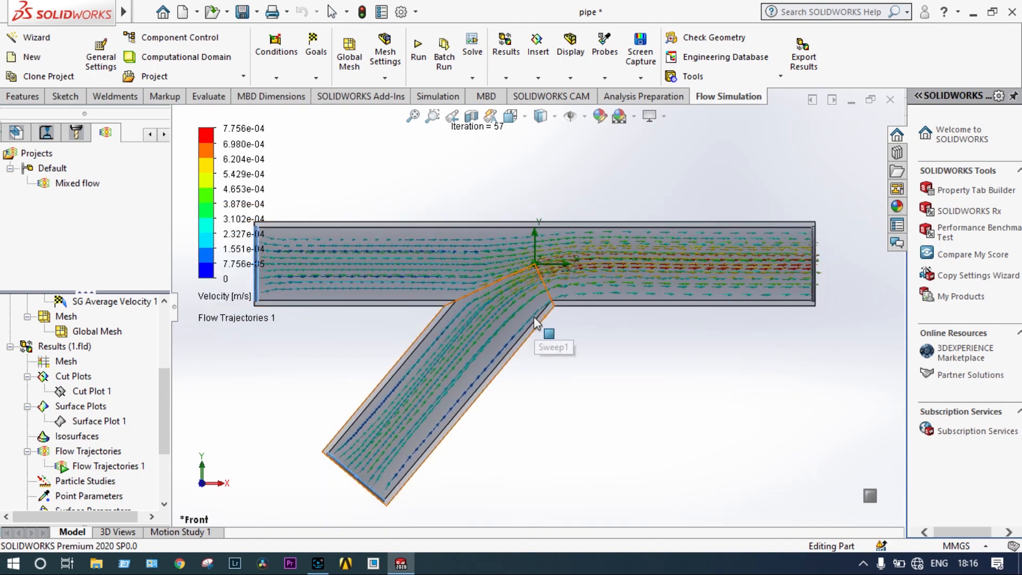
scroll(532, 322, down, 5)
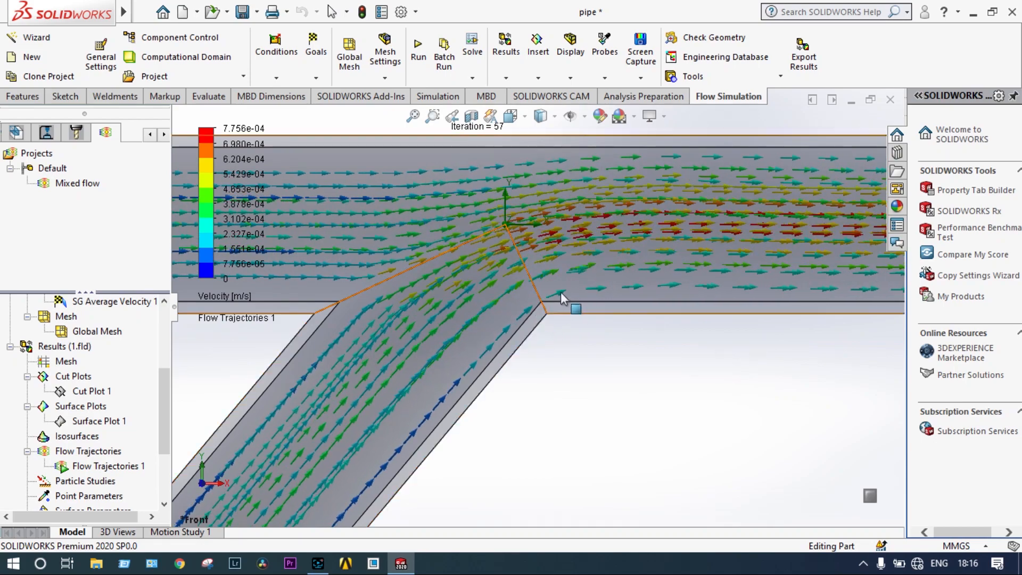
scroll(539, 309, up, 2)
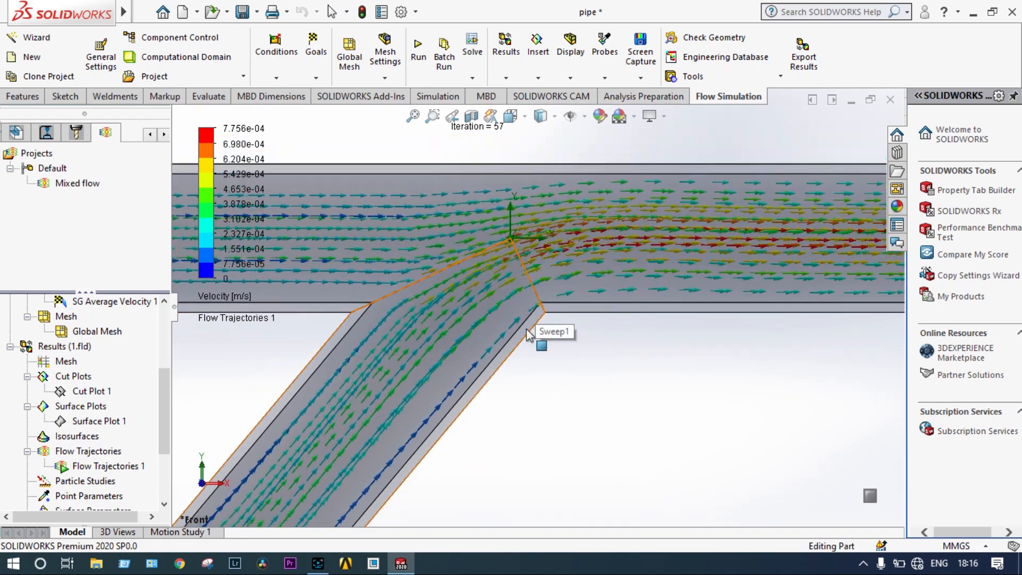
scroll(542, 313, up, 3)
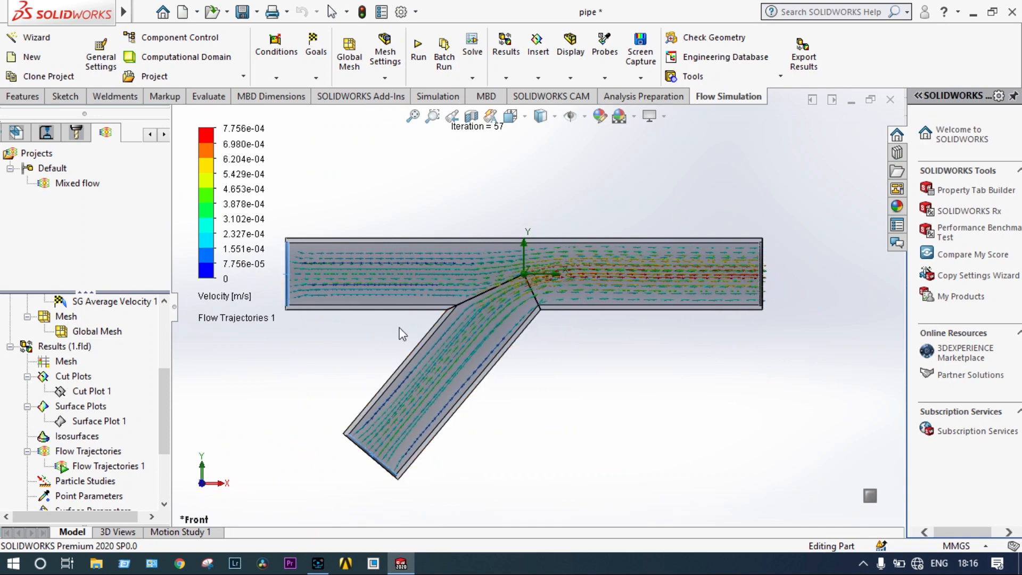
scroll(551, 330, up, 2)
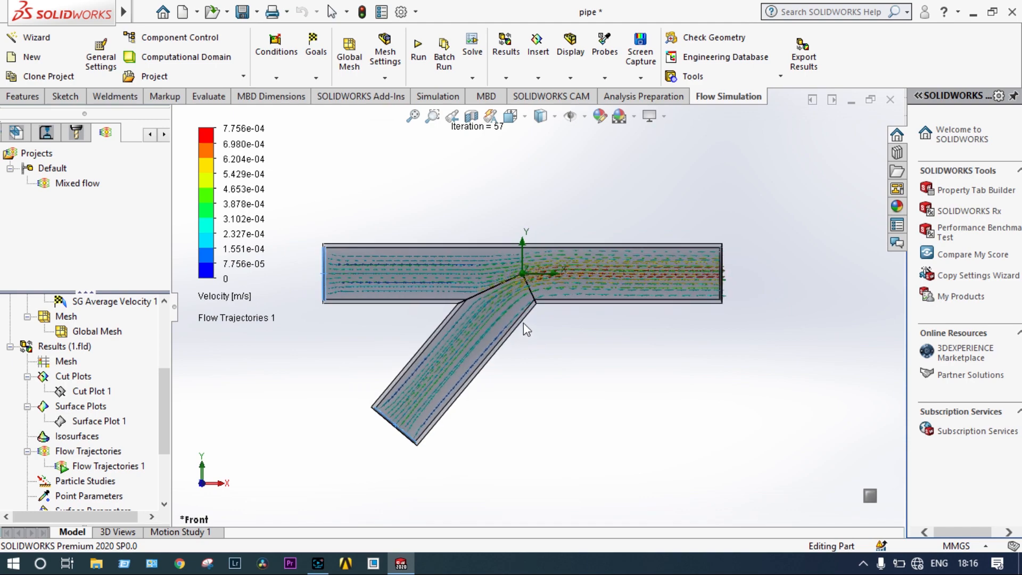
scroll(567, 254, down, 3)
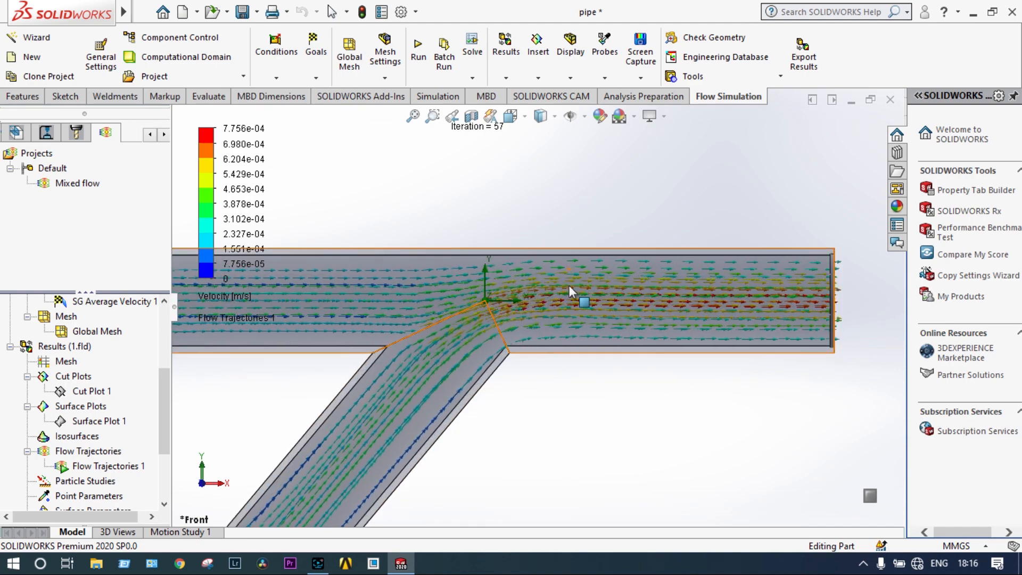
Inspect the velocity arrows close up at the branch junction and along the straight pipe downstream.
scroll(543, 330, down, 2)
scroll(543, 330, down, 2)
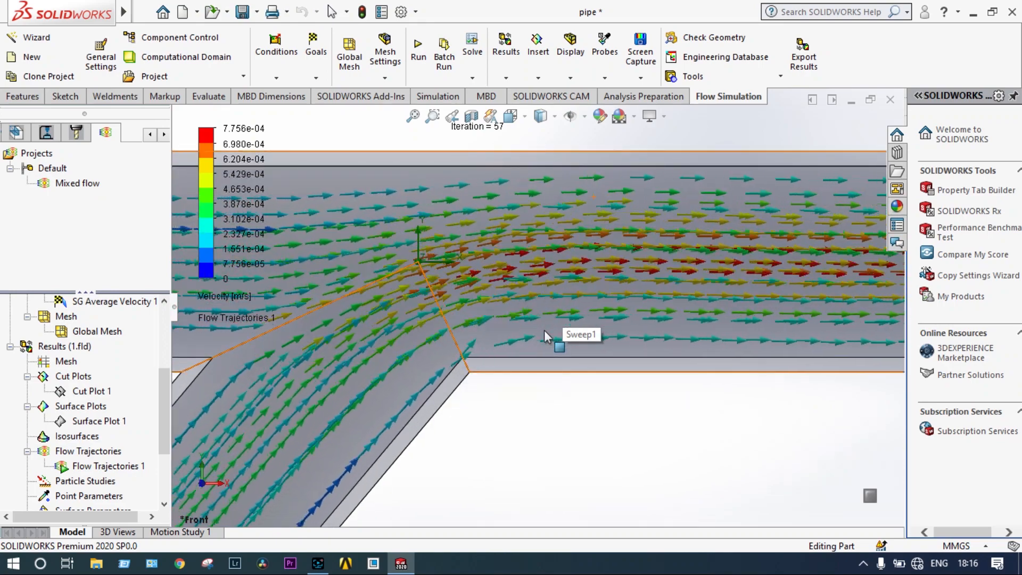
scroll(544, 330, down, 2)
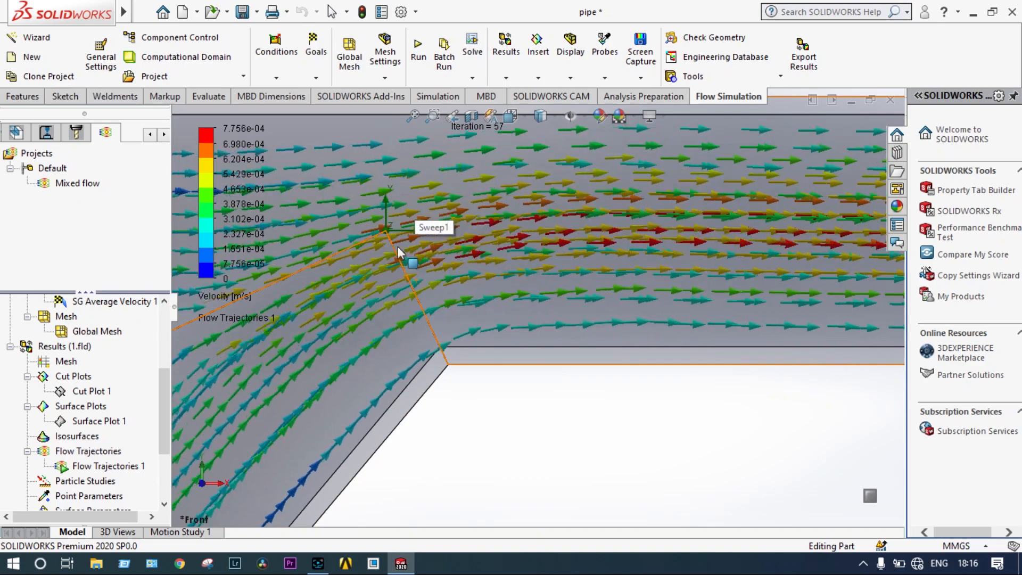
scroll(488, 263, up, 2)
scroll(488, 262, up, 2)
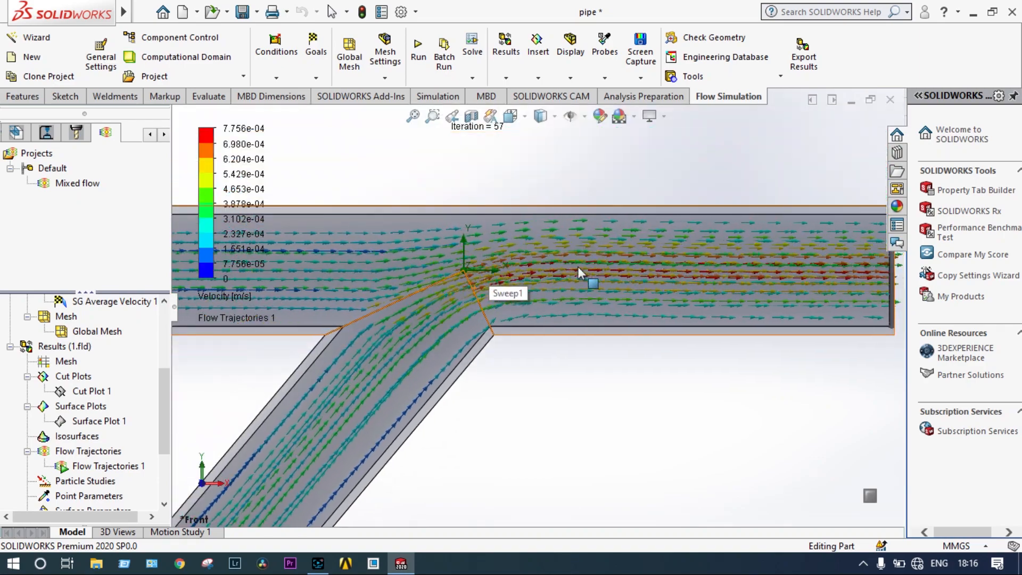
scroll(404, 241, up, 3)
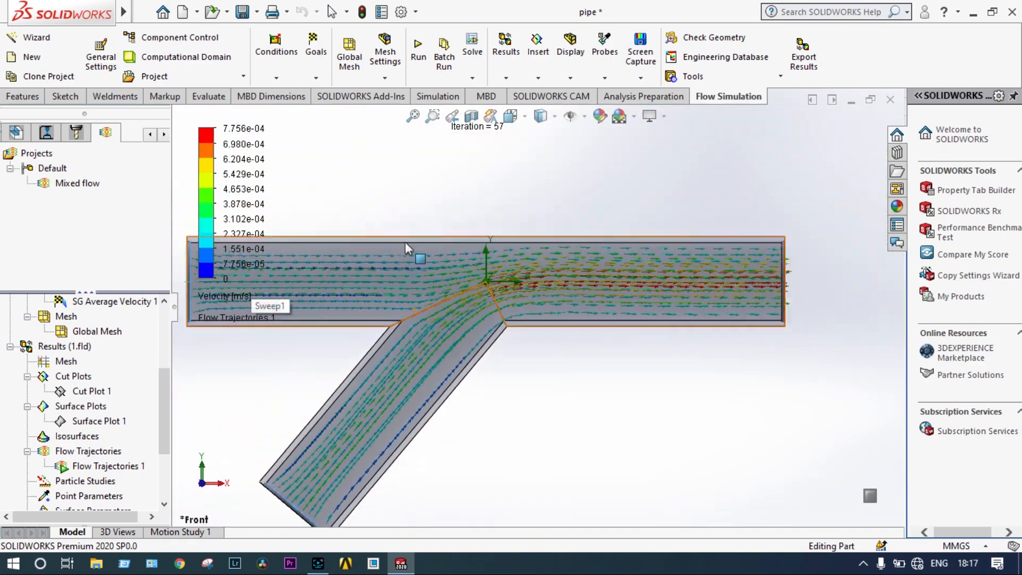
Recolour the flow trajectories by Pressure and view the arrows throughout the branched pipe.
click(226, 301)
click(227, 350)
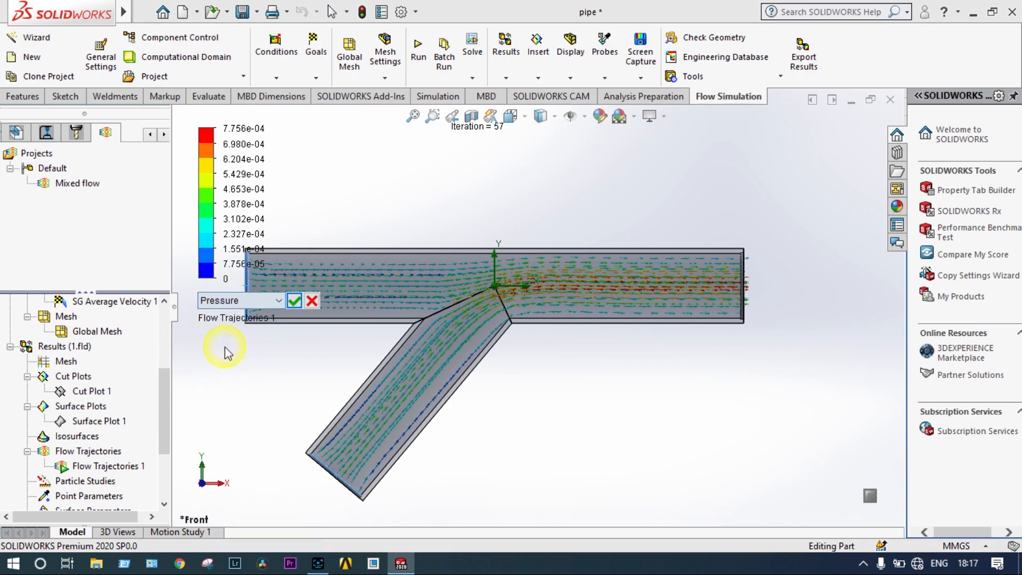
click(293, 301)
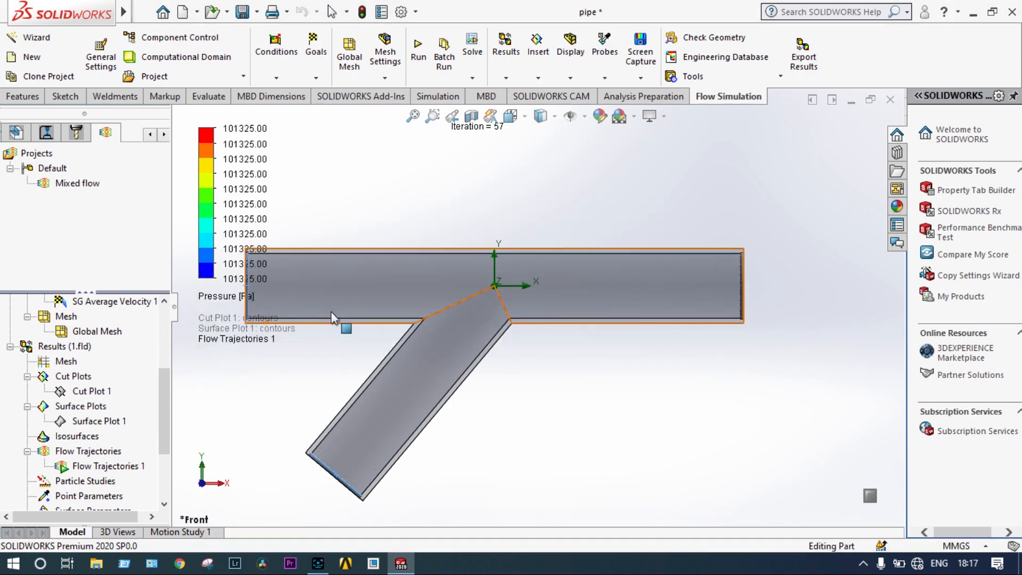
scroll(290, 336, down, 1)
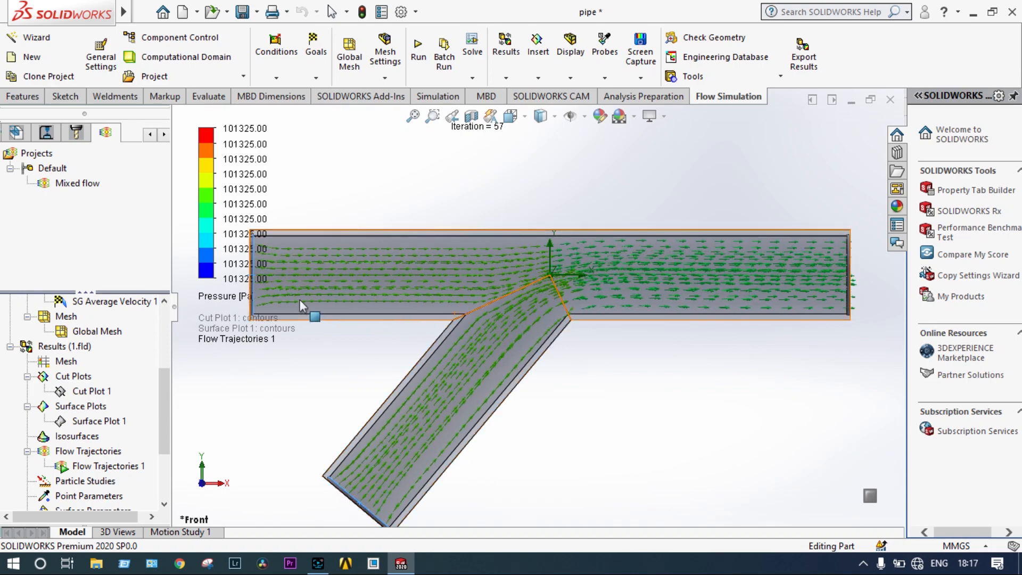
Recolour the flow trajectories by Mass Fraction of Water and inspect the mixing at the branch junction.
right_click(234, 303)
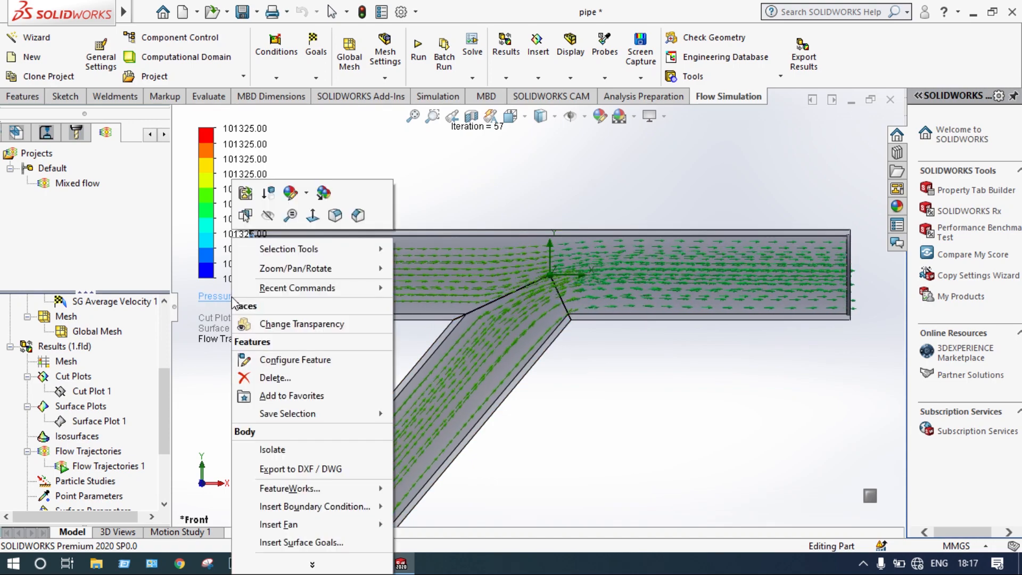
click(460, 162)
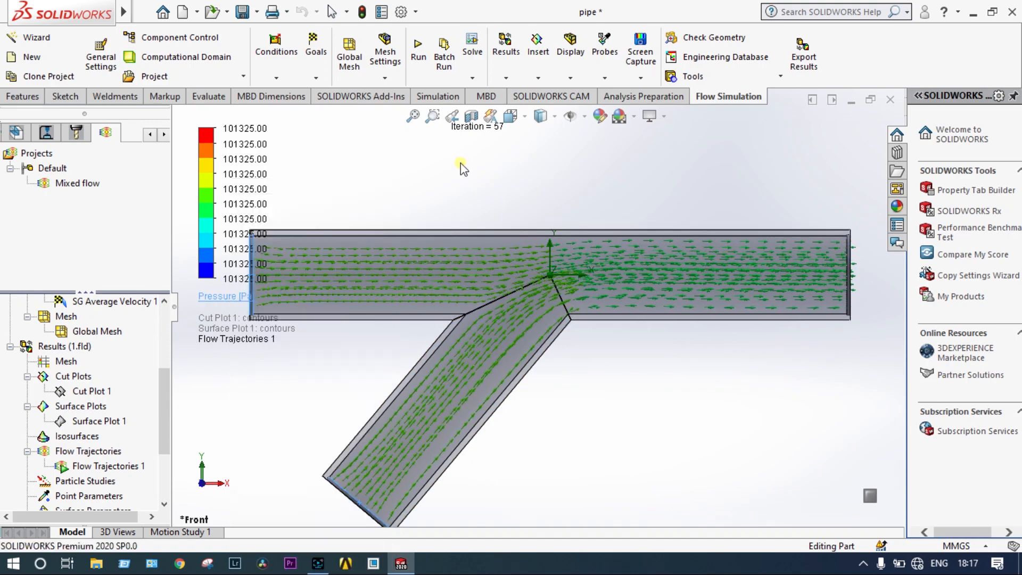
click(236, 297)
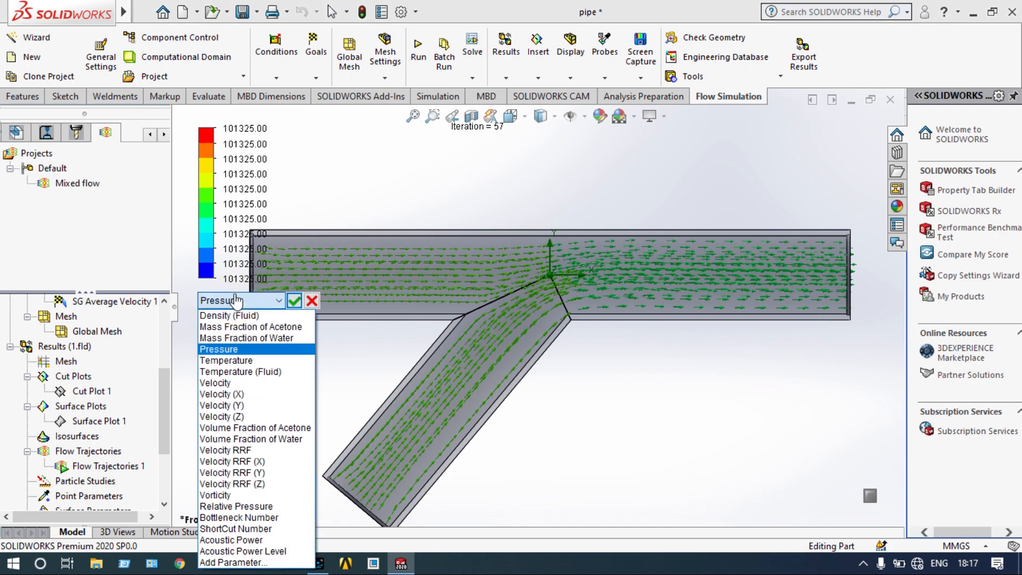
click(239, 339)
click(296, 302)
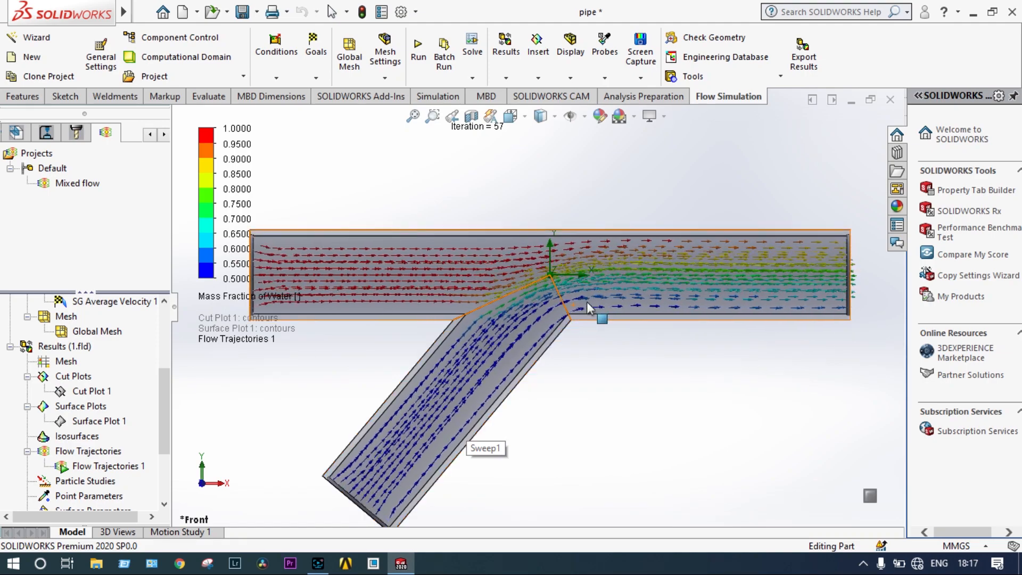
scroll(581, 281, down, 3)
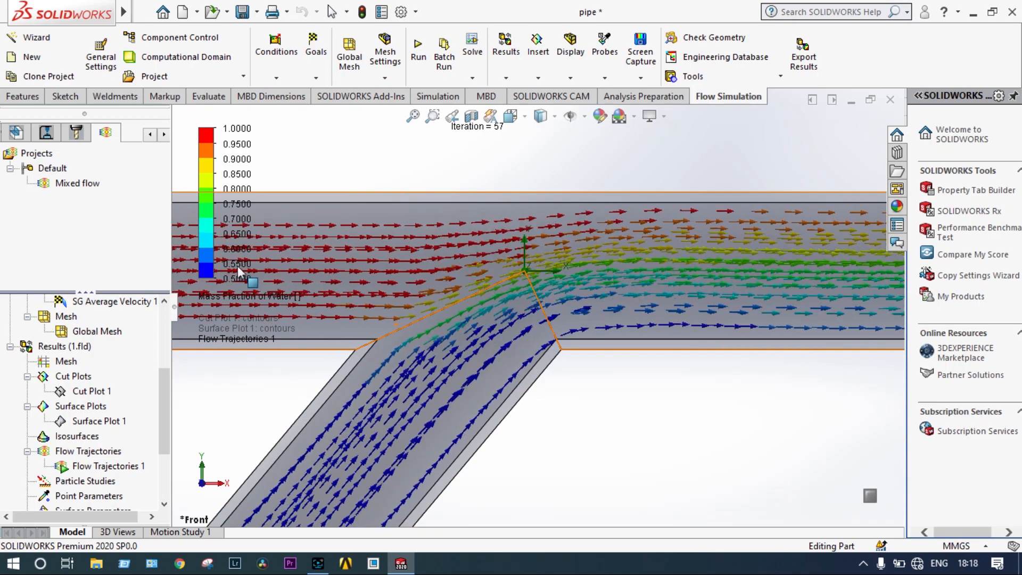
Recolour the flow trajectories by Mass Fraction of Acetone and view the mixing along the whole pipe.
click(240, 301)
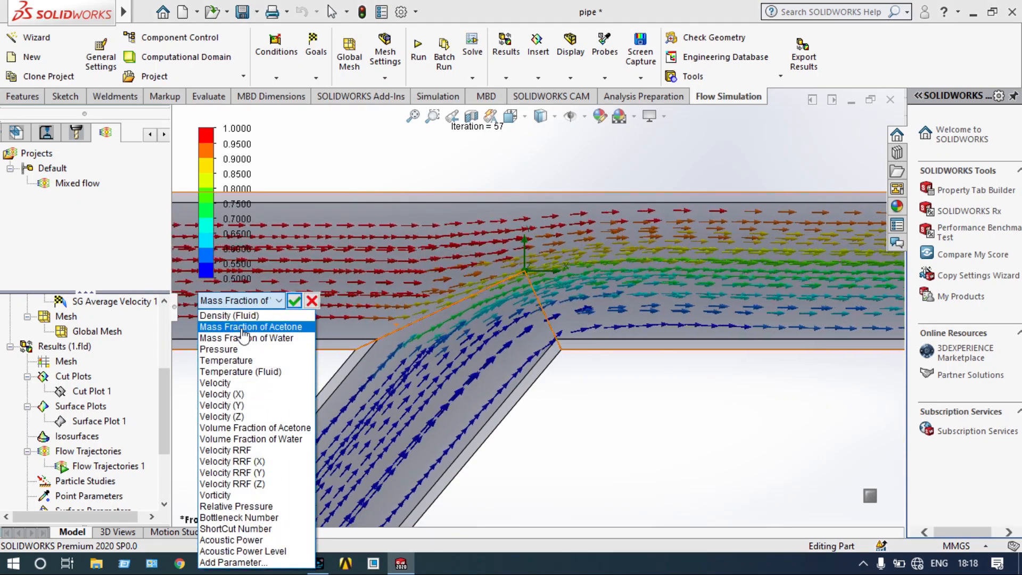
click(245, 326)
click(293, 301)
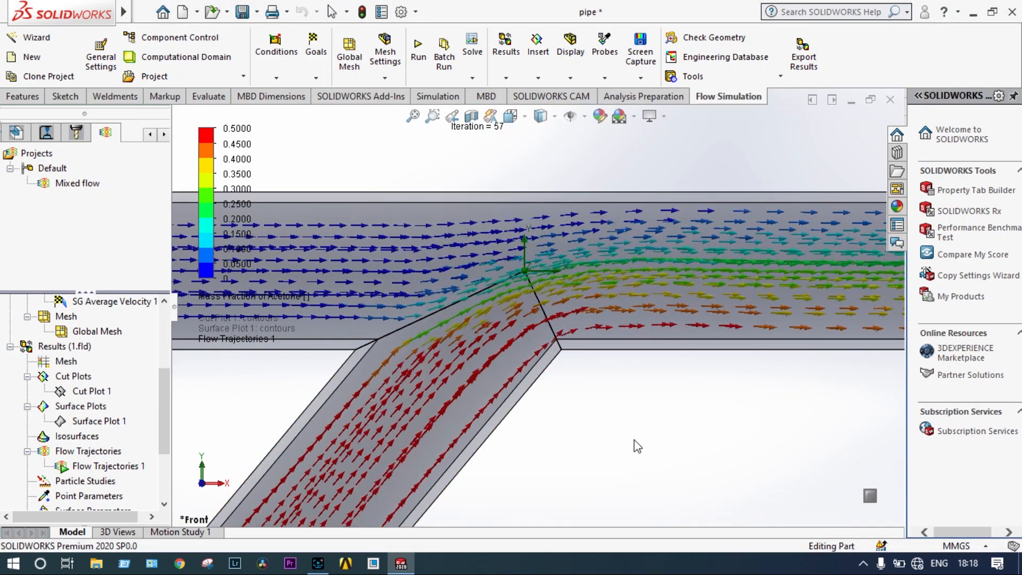
scroll(633, 439, up, 2)
scroll(634, 439, up, 3)
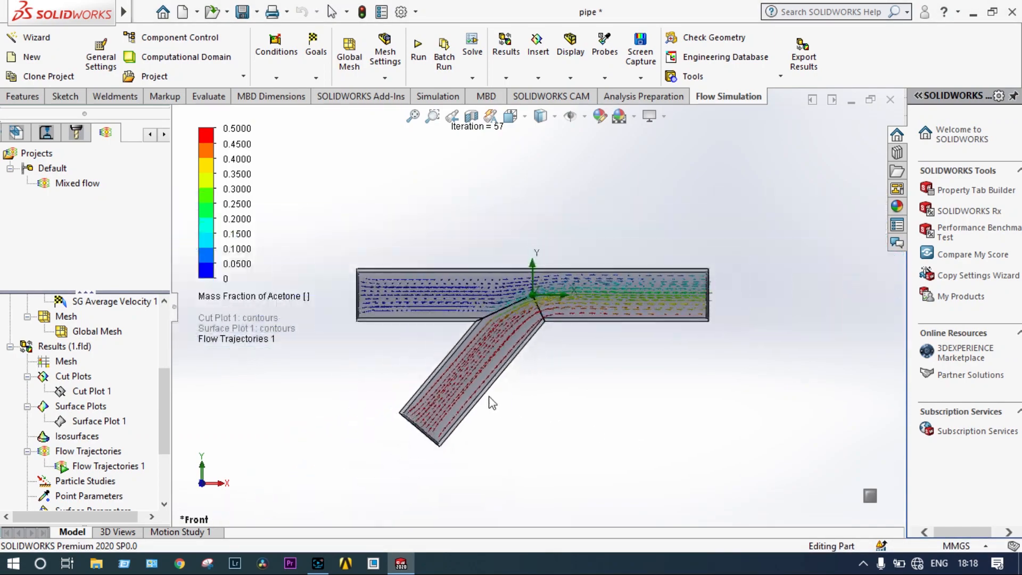
scroll(492, 403, down, 3)
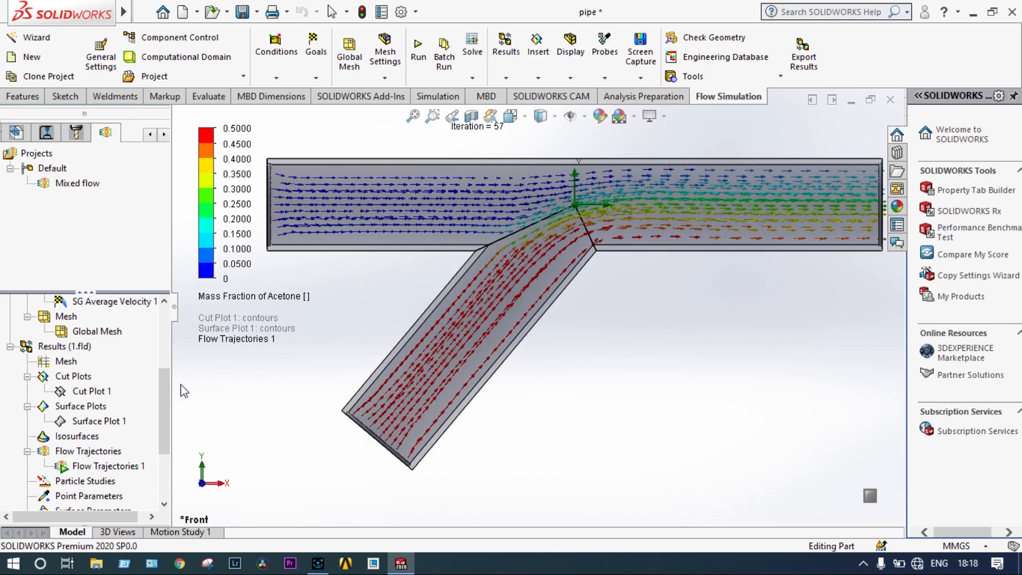
Start the particle study wizard, and clear and hide the flow trajectories.
drag(164, 392, 162, 418)
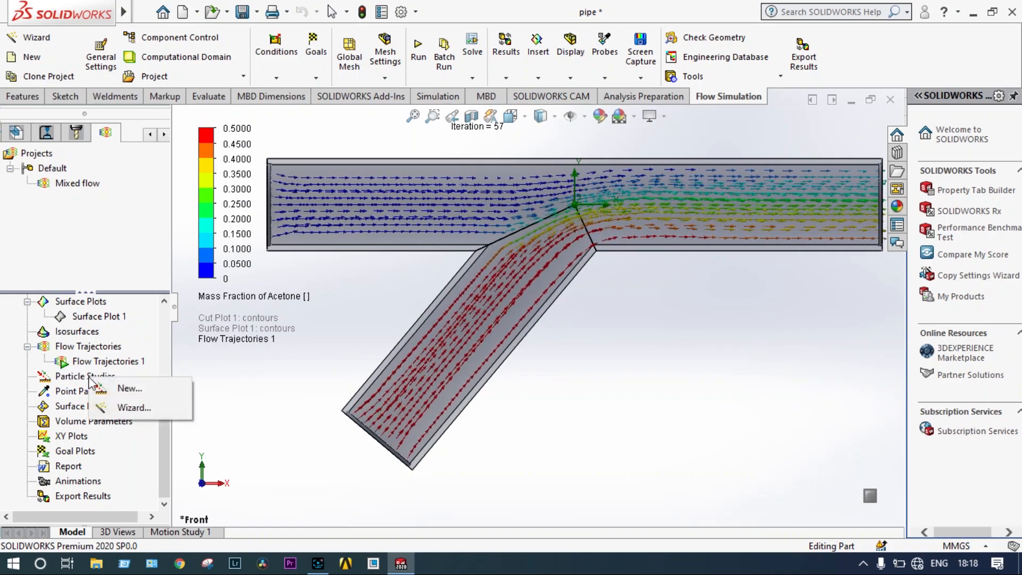
click(128, 407)
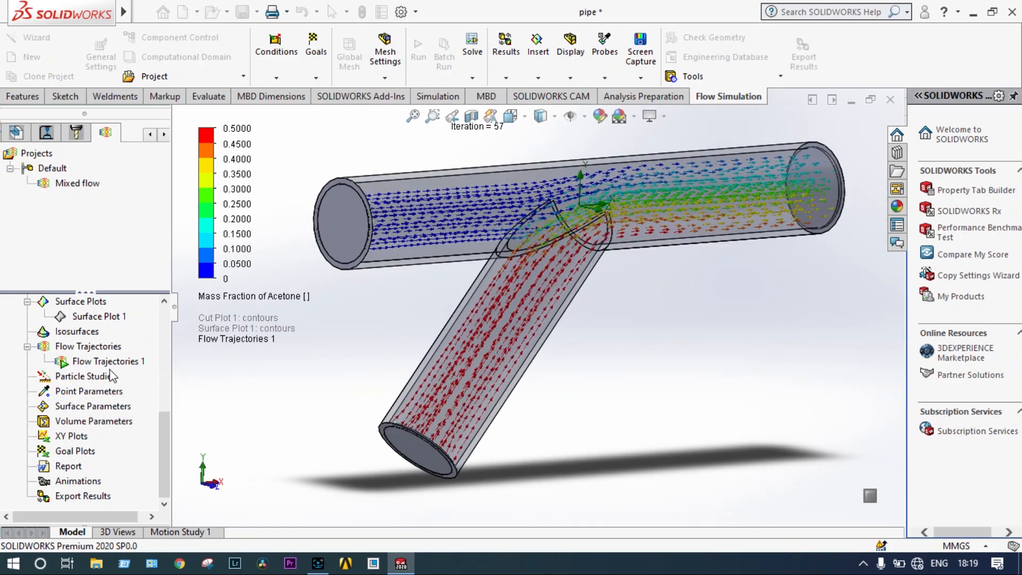
right_click(110, 361)
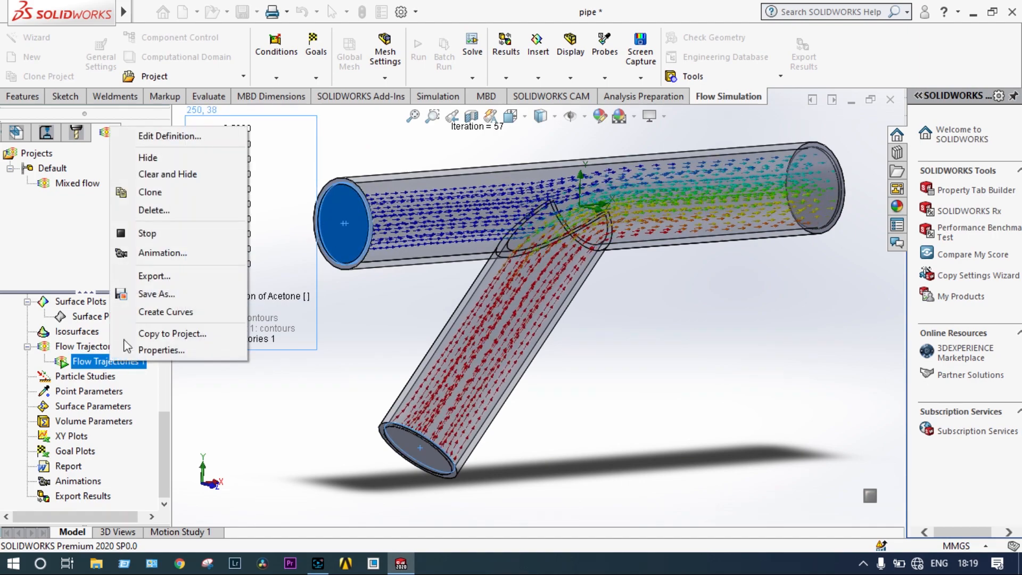
click(178, 175)
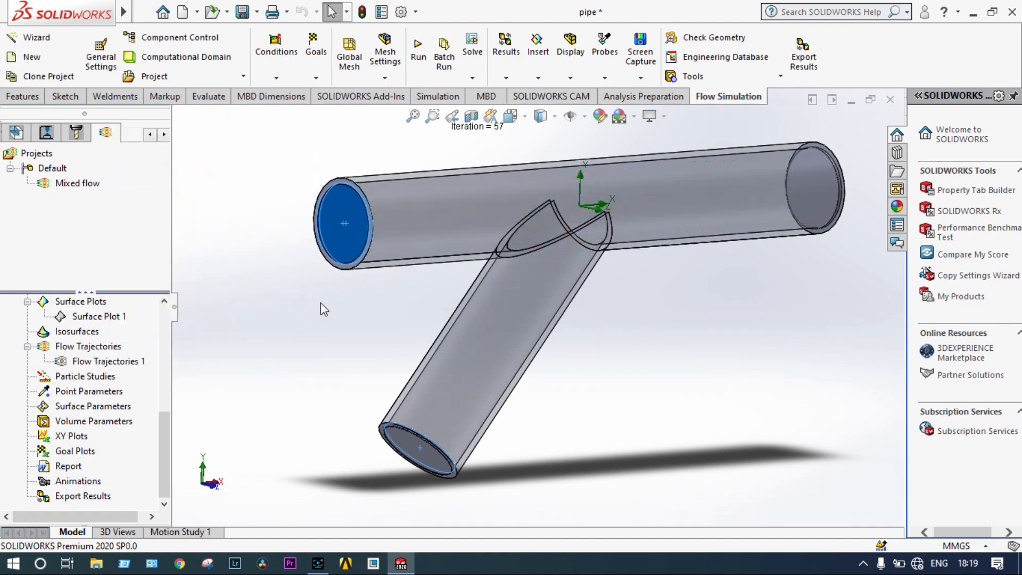
Create a particle study with a first injection from LID3, using 20 points of liquid Water particles 0.0001 m in diameter.
middle_drag(321, 302, 294, 296)
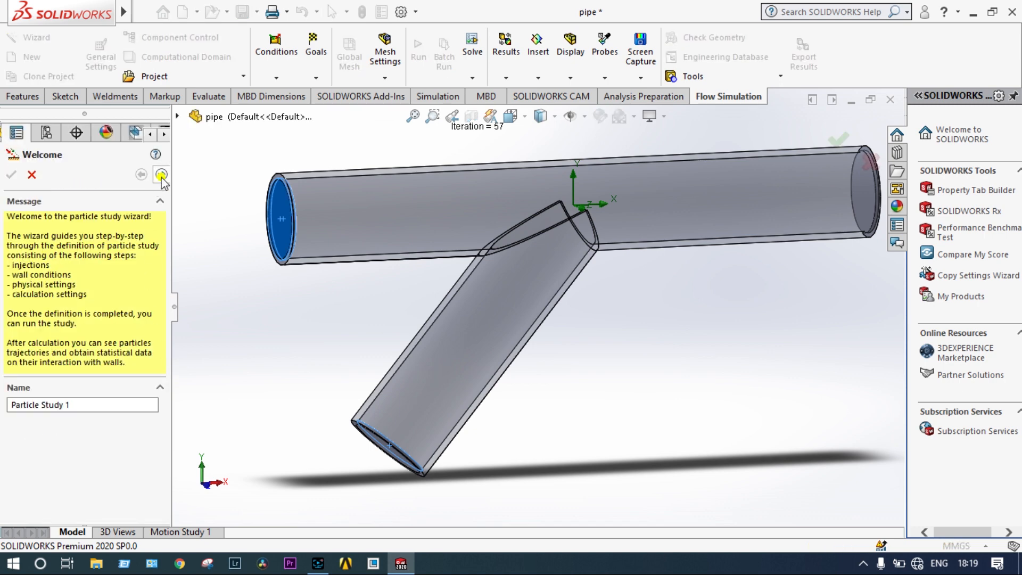
click(162, 176)
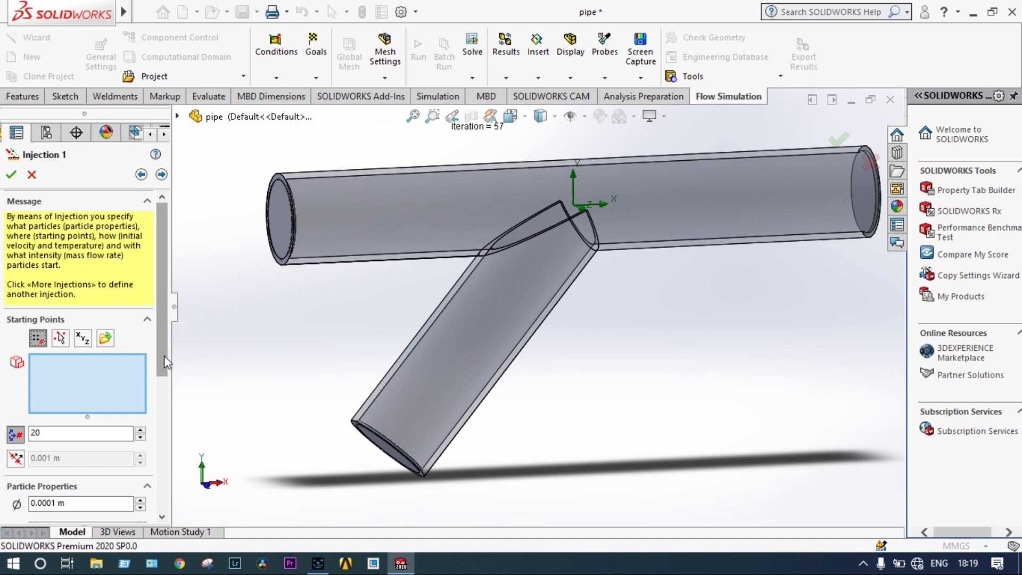
scroll(162, 360, down, 2)
middle_drag(232, 318, 274, 331)
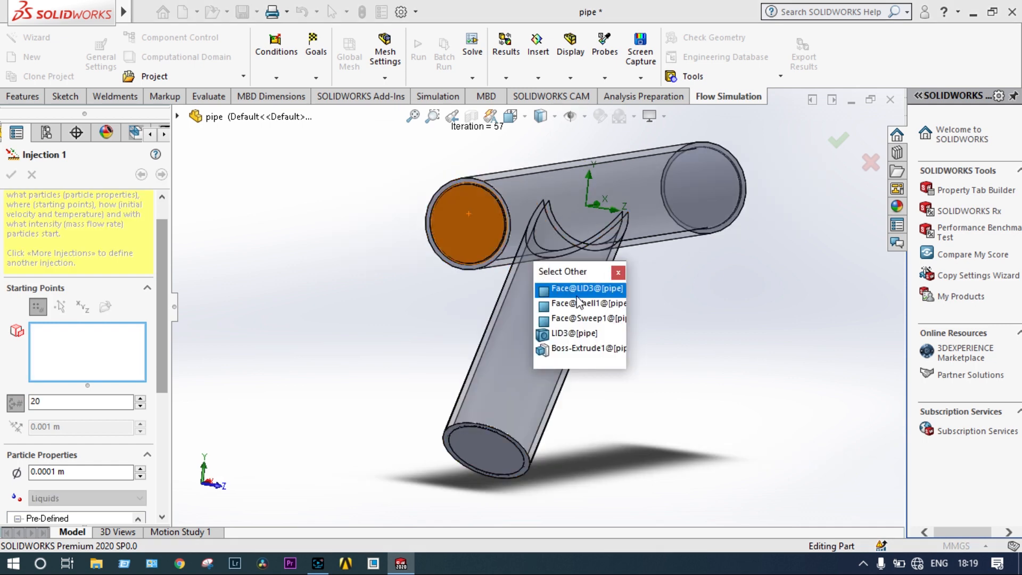
click(587, 334)
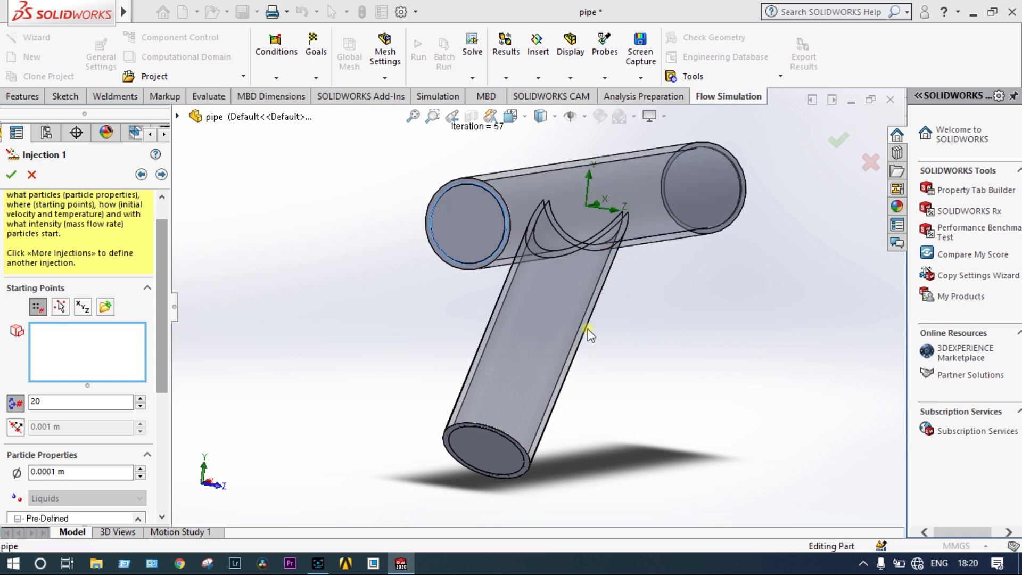
middle_drag(435, 308, 418, 275)
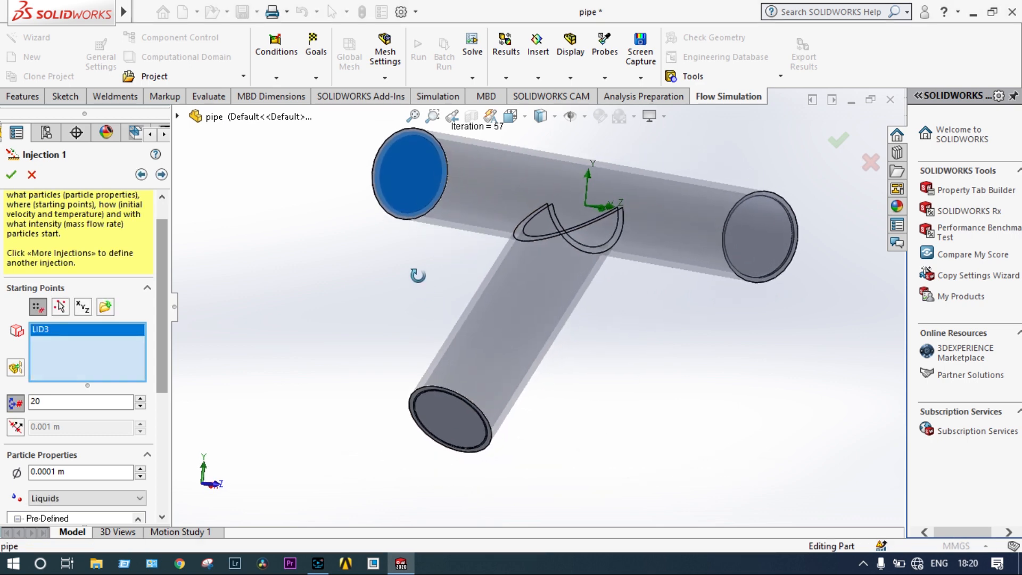
drag(164, 330, 151, 394)
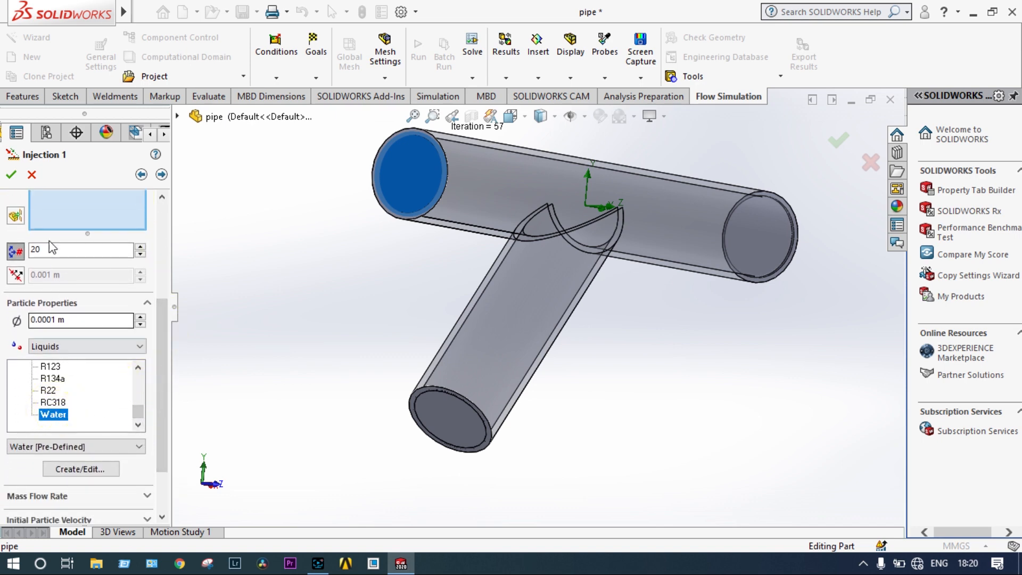
click(12, 175)
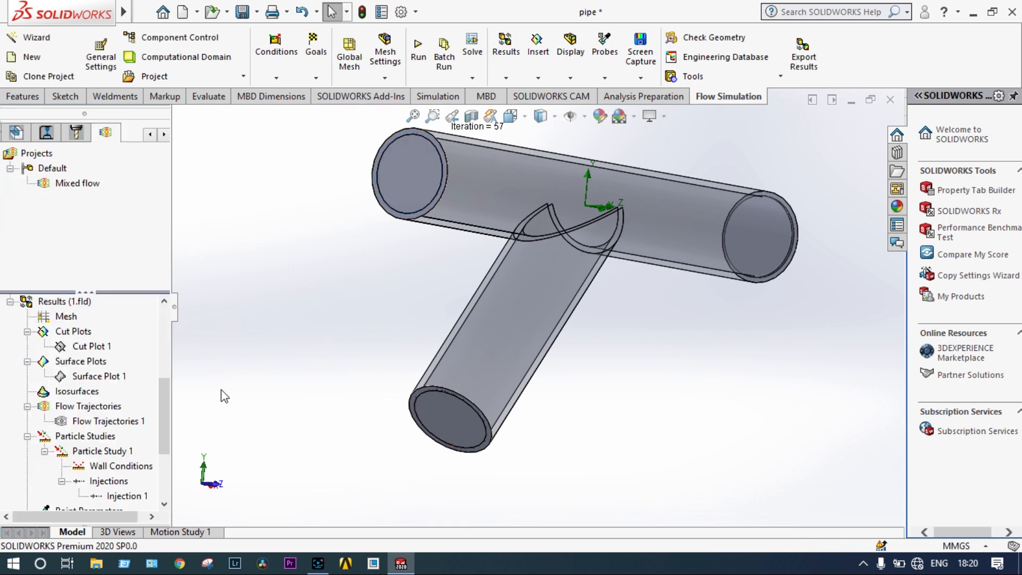
Add a second injection from LID1 to the particle study, using 20 points of liquid Acetone particles 0.0001 m in diameter.
drag(166, 409, 174, 471)
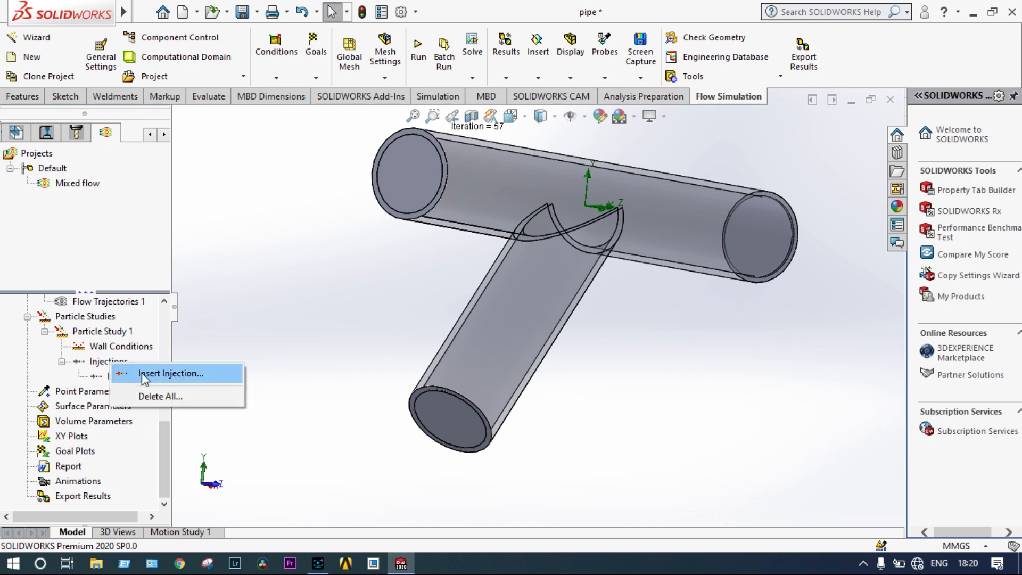
click(141, 373)
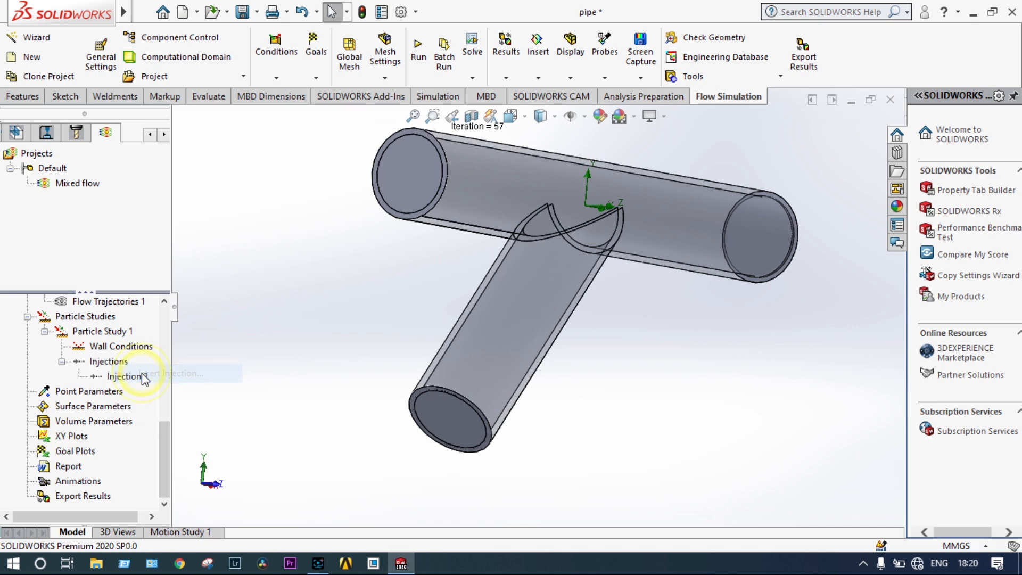
right_click(452, 420)
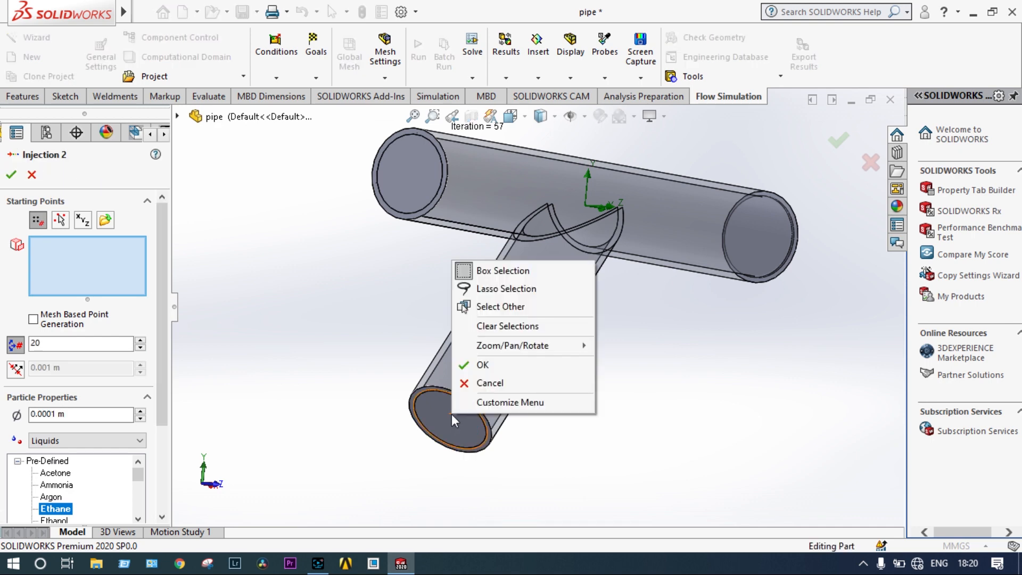
click(488, 307)
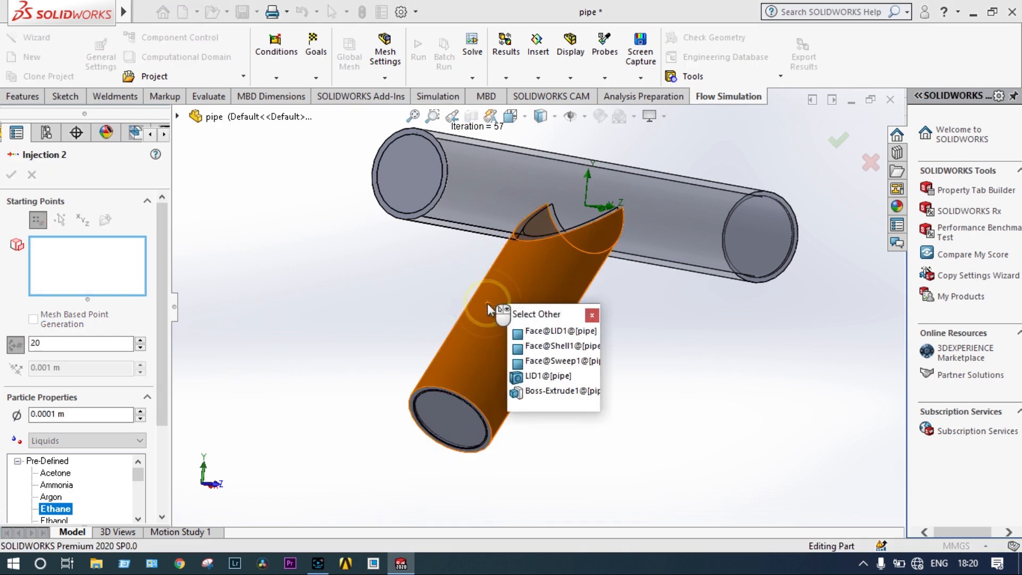
click(531, 374)
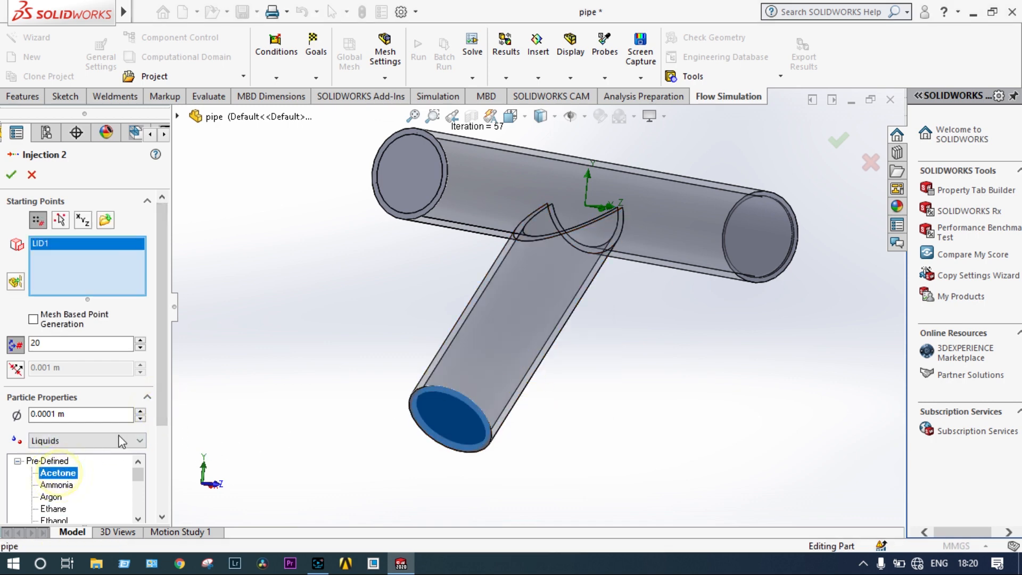
drag(160, 398, 162, 407)
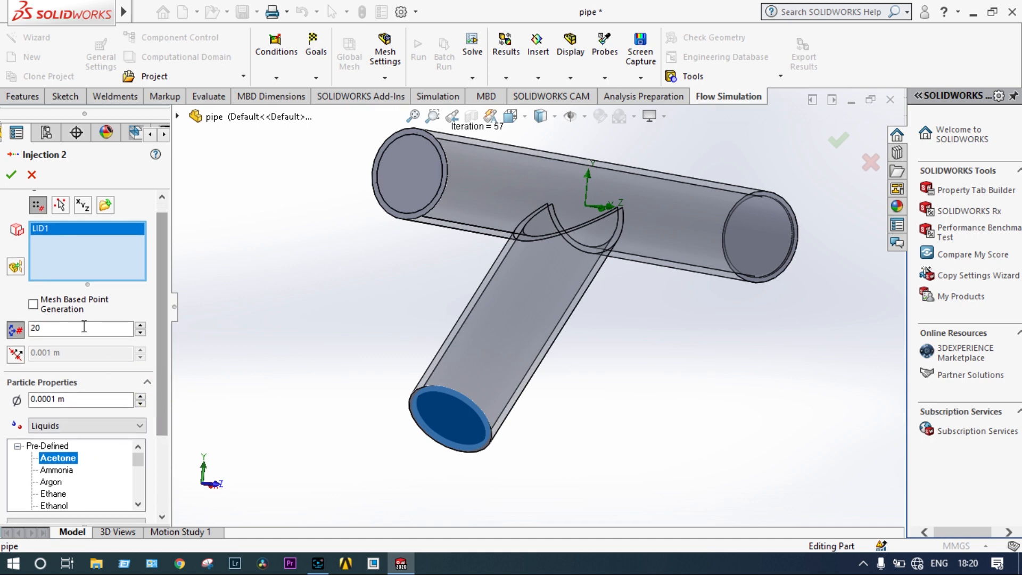
click(12, 174)
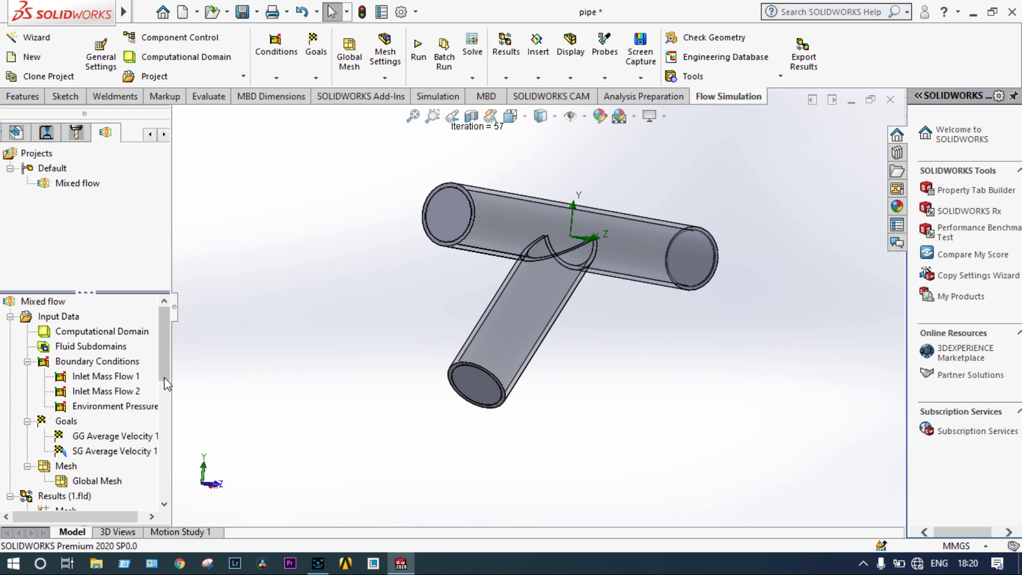
drag(166, 384, 177, 445)
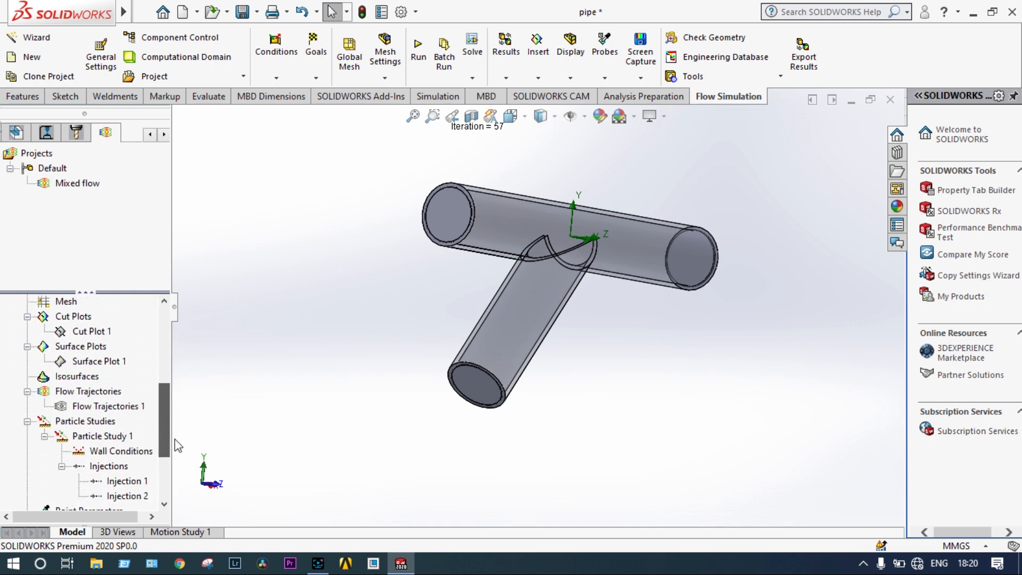
Run Particle Study 1, play all its injections, and view the particles mixing at the pipe junction.
right_click(116, 442)
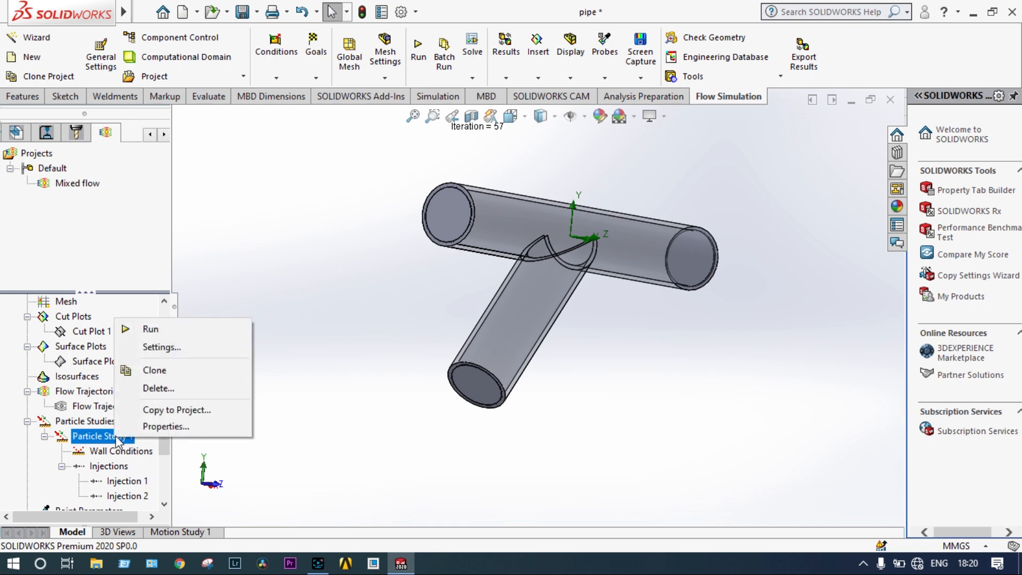
click(152, 330)
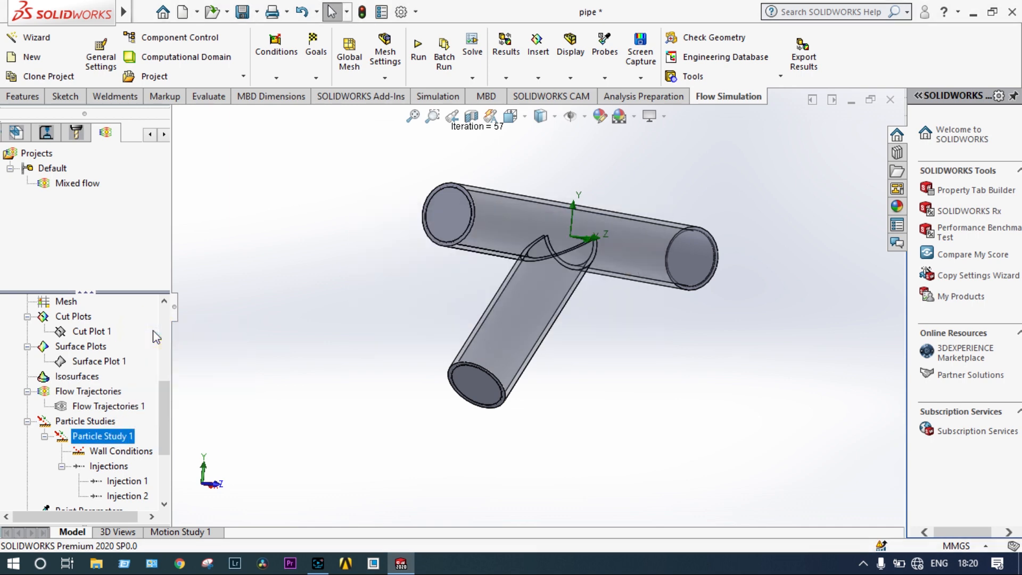
drag(169, 392, 173, 418)
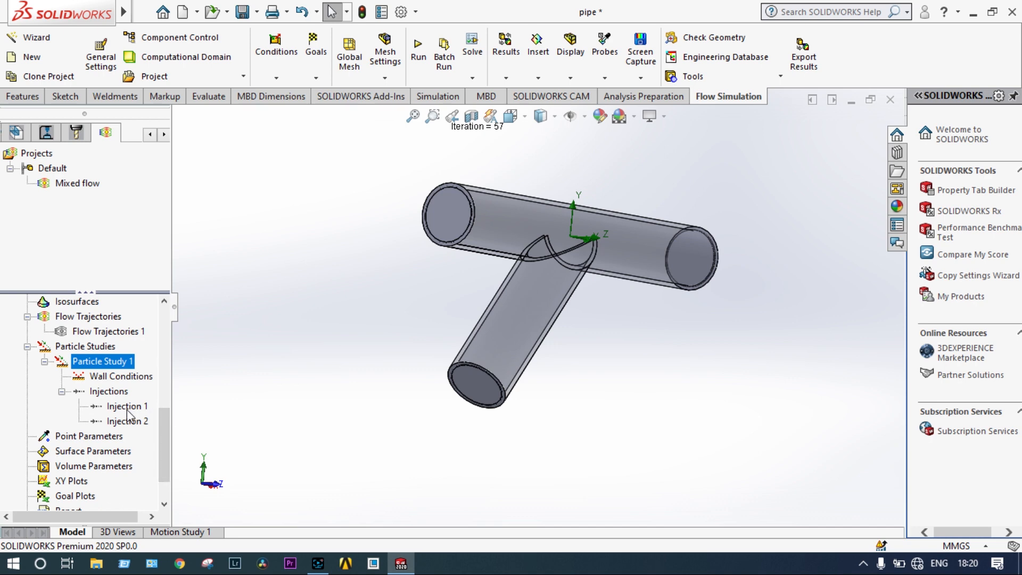
right_click(116, 396)
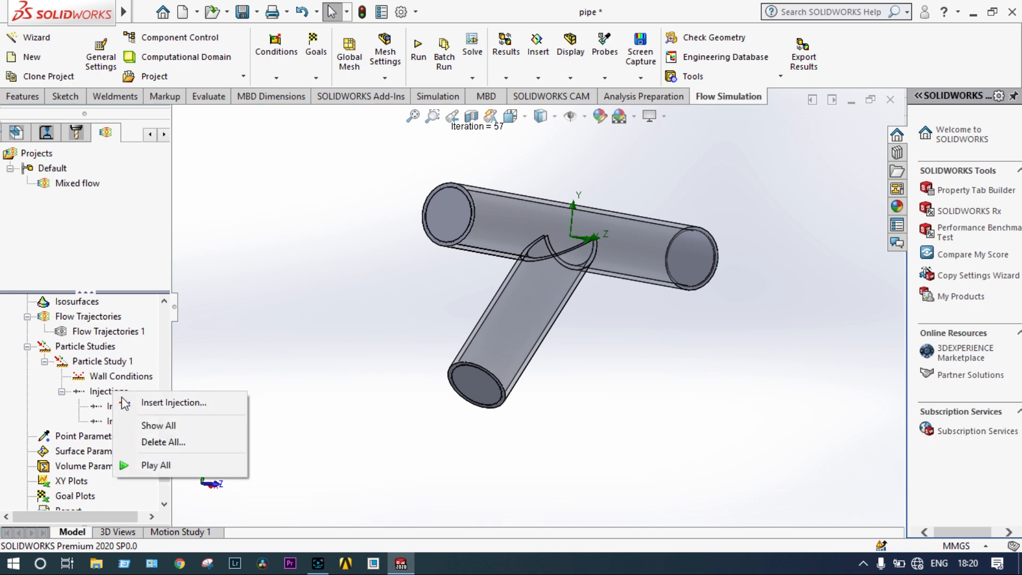
click(129, 463)
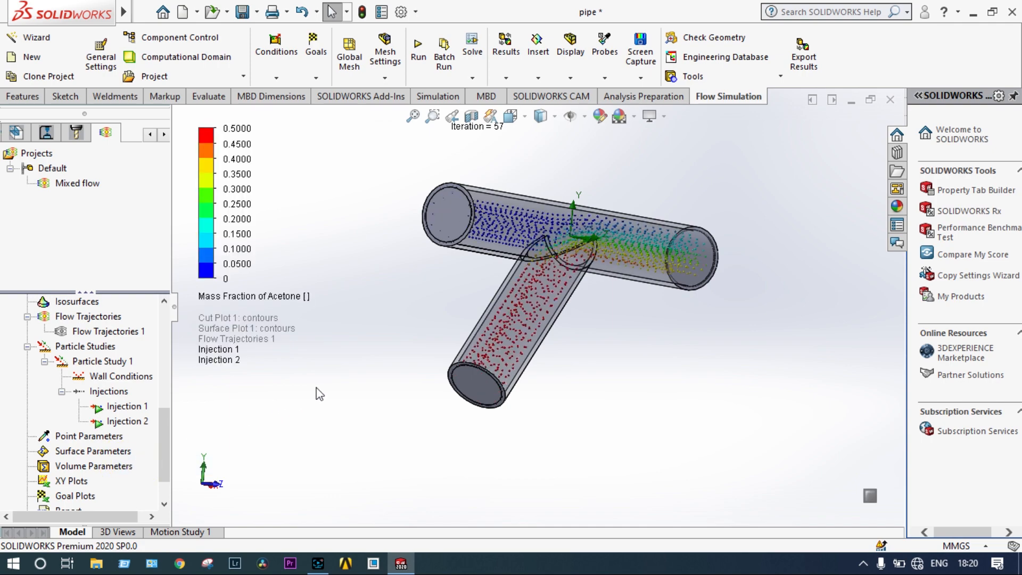
middle_drag(340, 334, 291, 351)
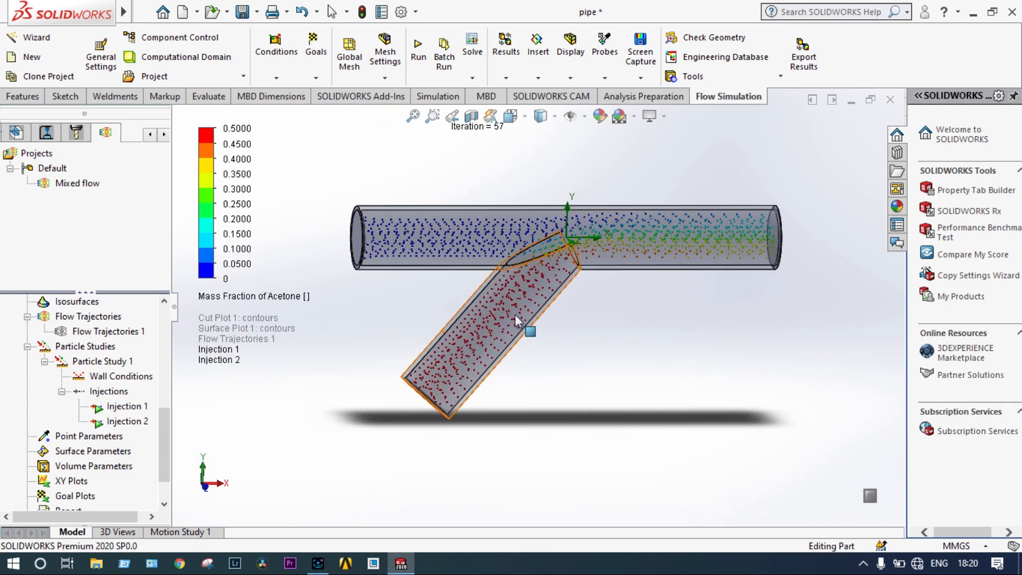
scroll(500, 308, down, 2)
scroll(499, 308, down, 2)
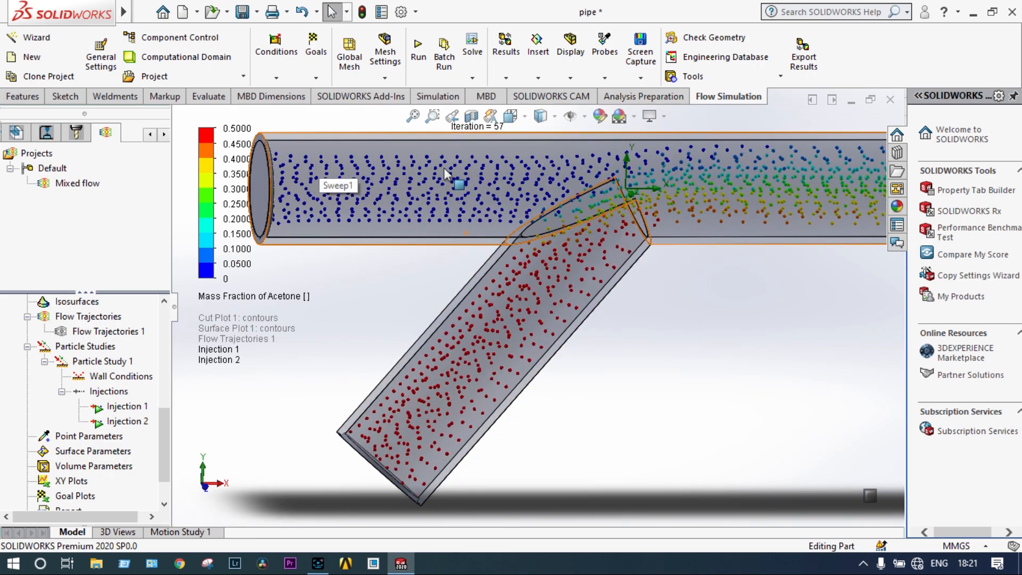
scroll(684, 172, down, 2)
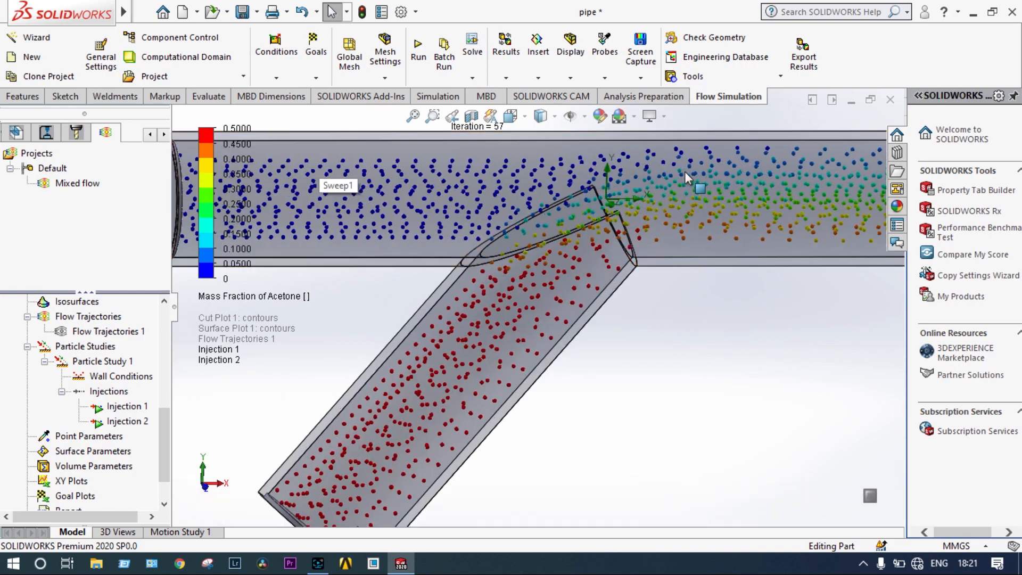
scroll(669, 173, up, 4)
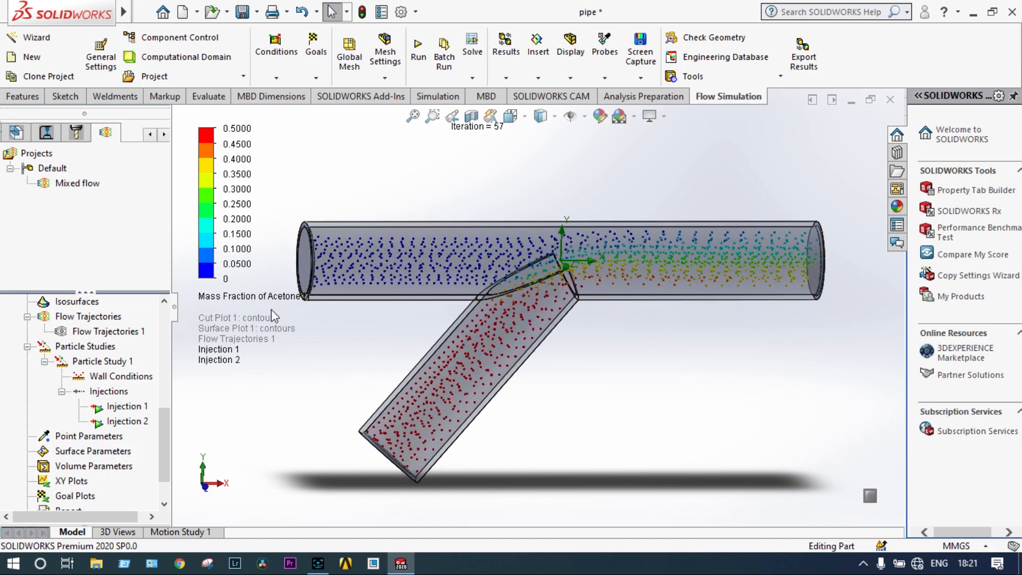
Recolour the particle injections by Velocity.
click(259, 297)
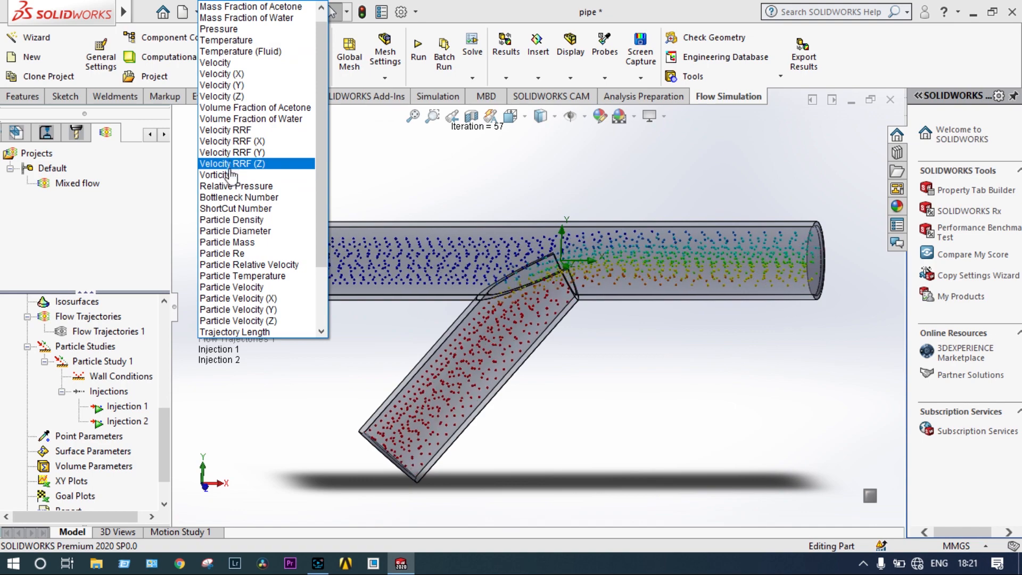
click(215, 62)
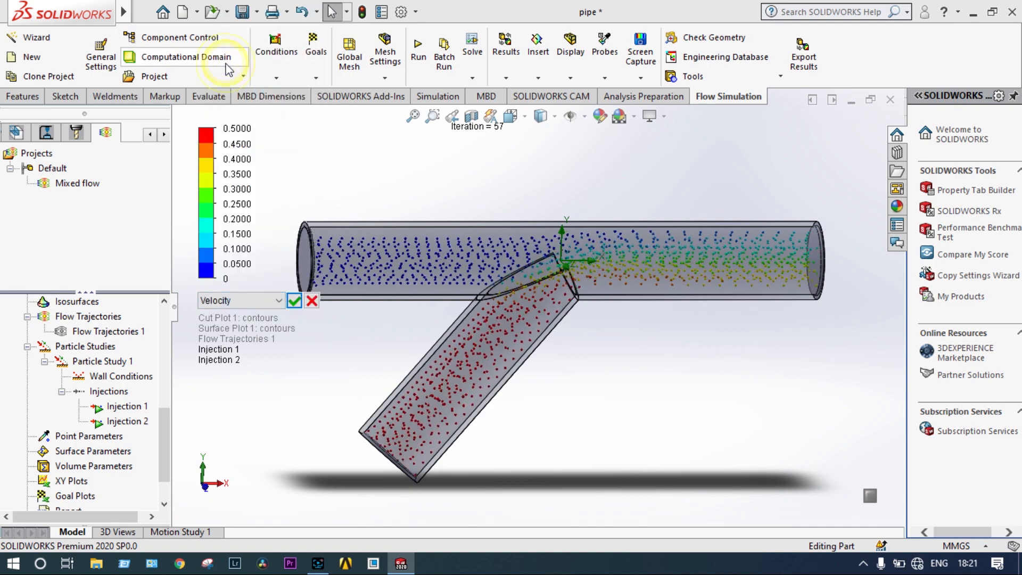
click(293, 301)
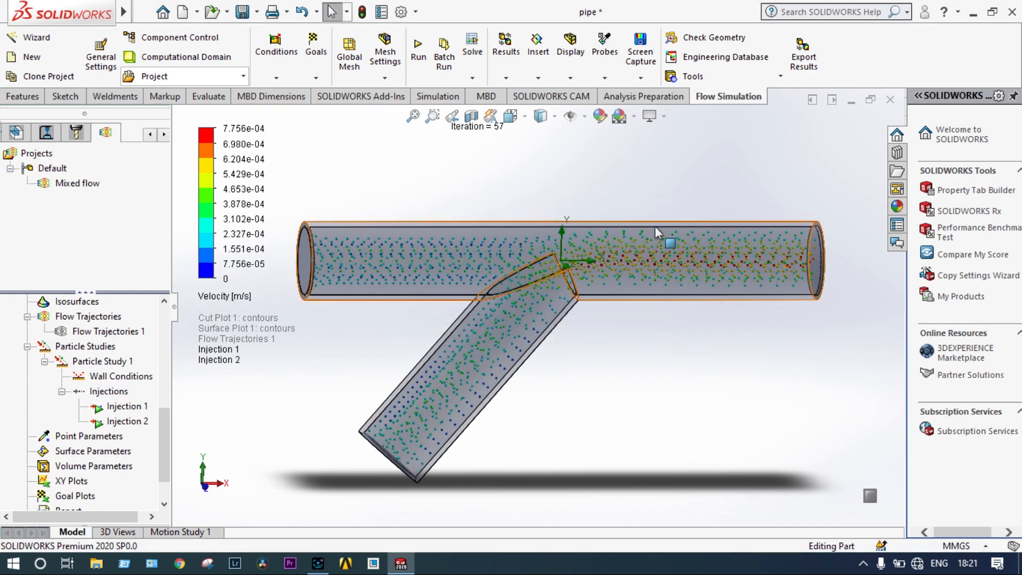
Examine the particle velocity distribution at the junction, along the outlet section and over the whole pipe.
scroll(582, 215, down, 1)
scroll(573, 265, down, 1)
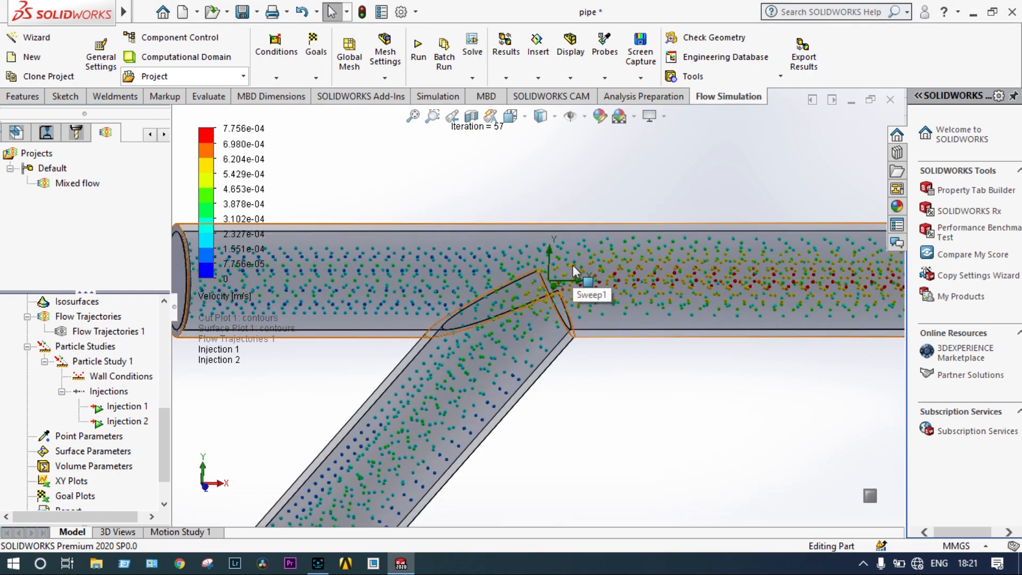
scroll(570, 267, down, 2)
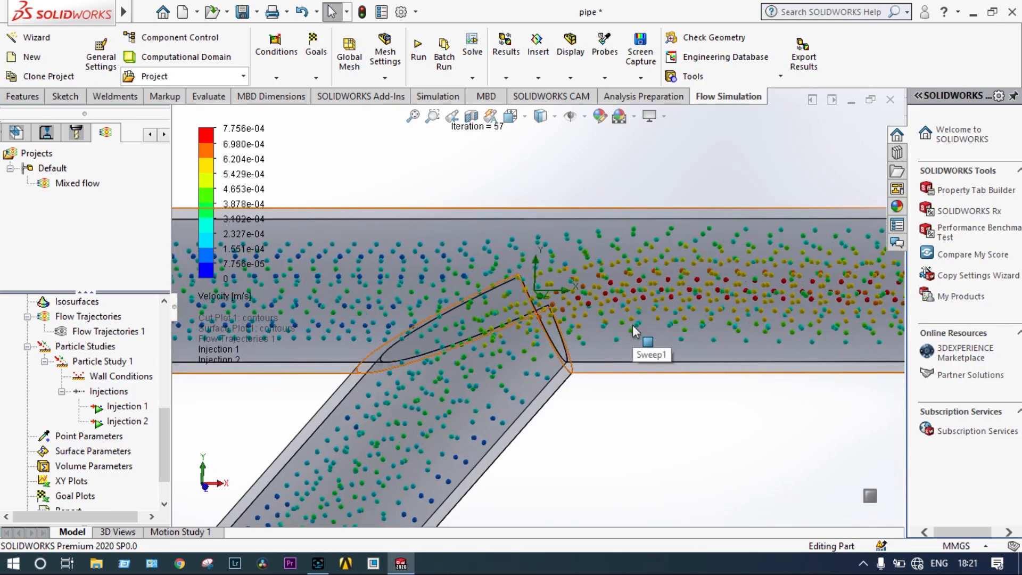
scroll(632, 325, up, 4)
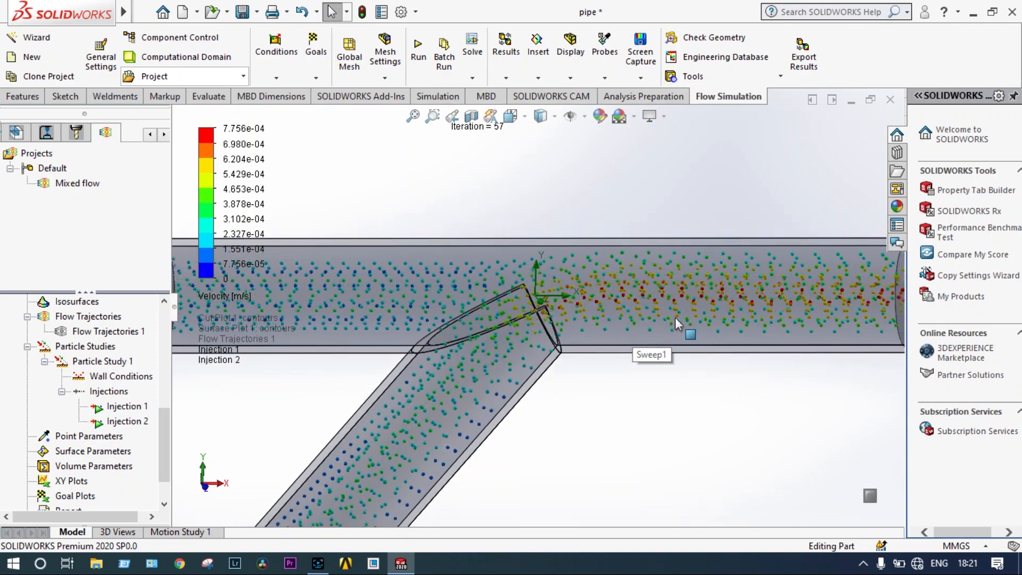
scroll(720, 305, down, 3)
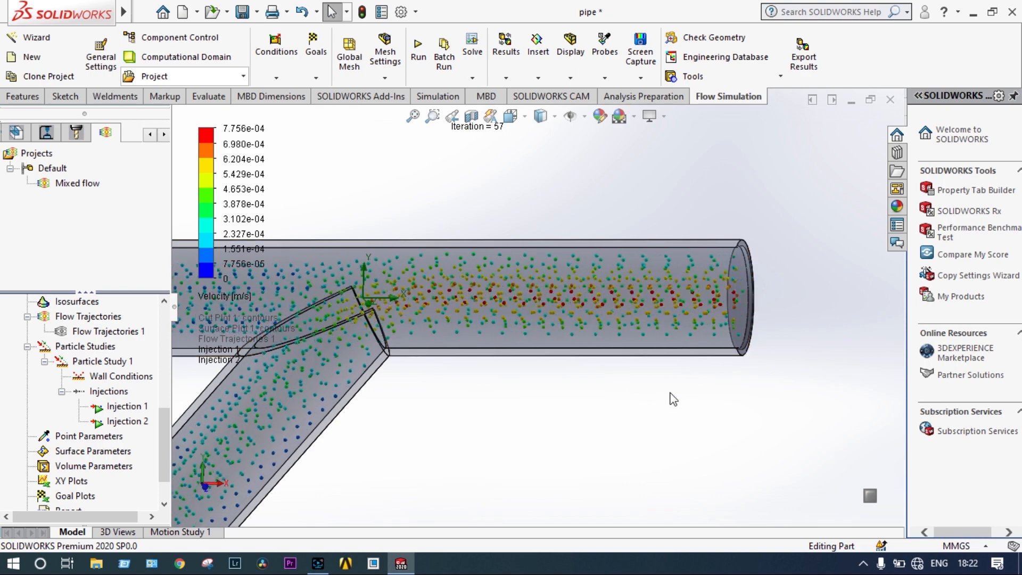
scroll(567, 383, down, 2)
scroll(566, 383, up, 6)
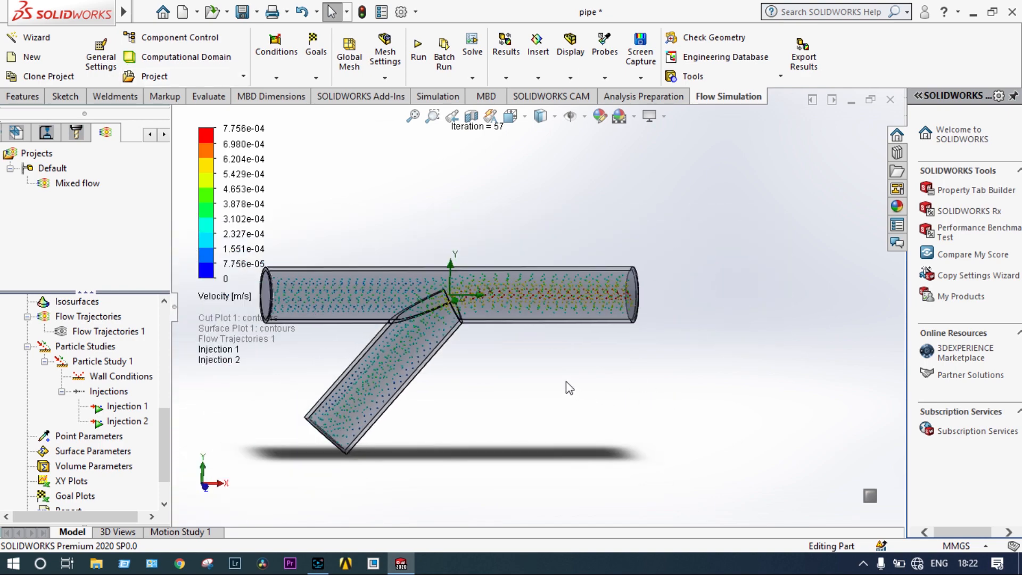
scroll(317, 383, down, 2)
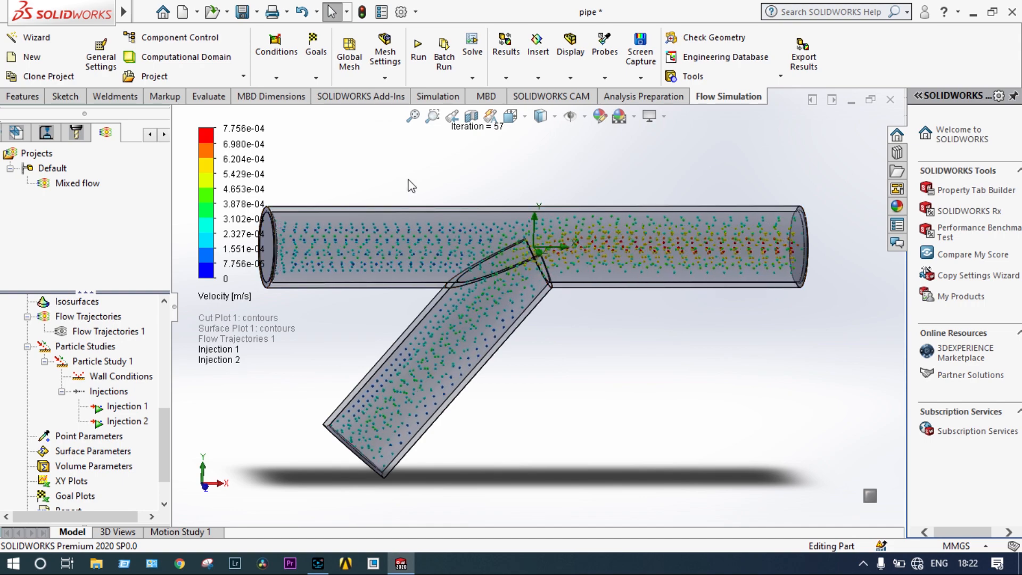
scroll(408, 179, down, 1)
scroll(408, 181, up, 1)
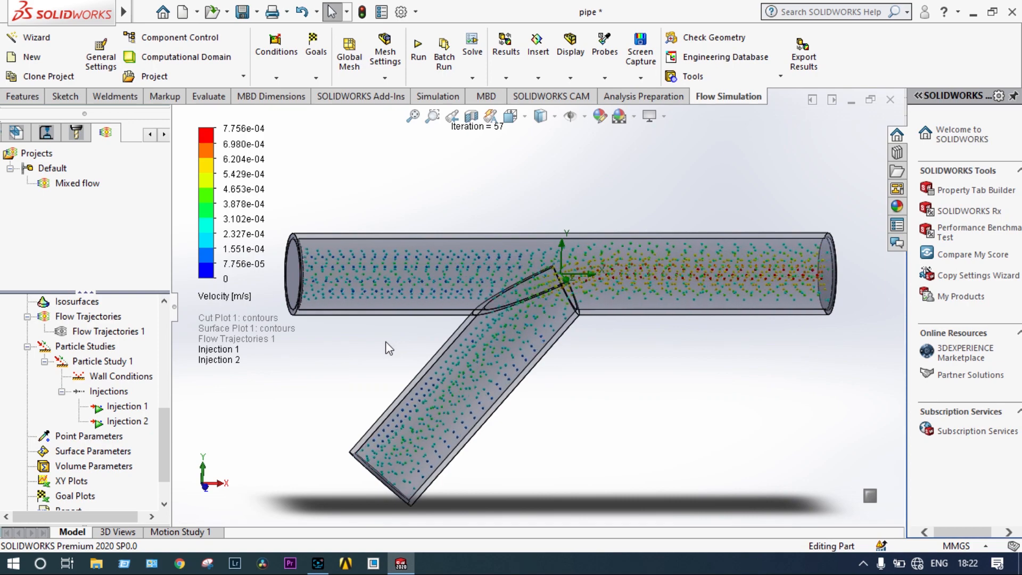
Create a simulation report from the "flow simulation report" Word template.
drag(168, 425, 165, 450)
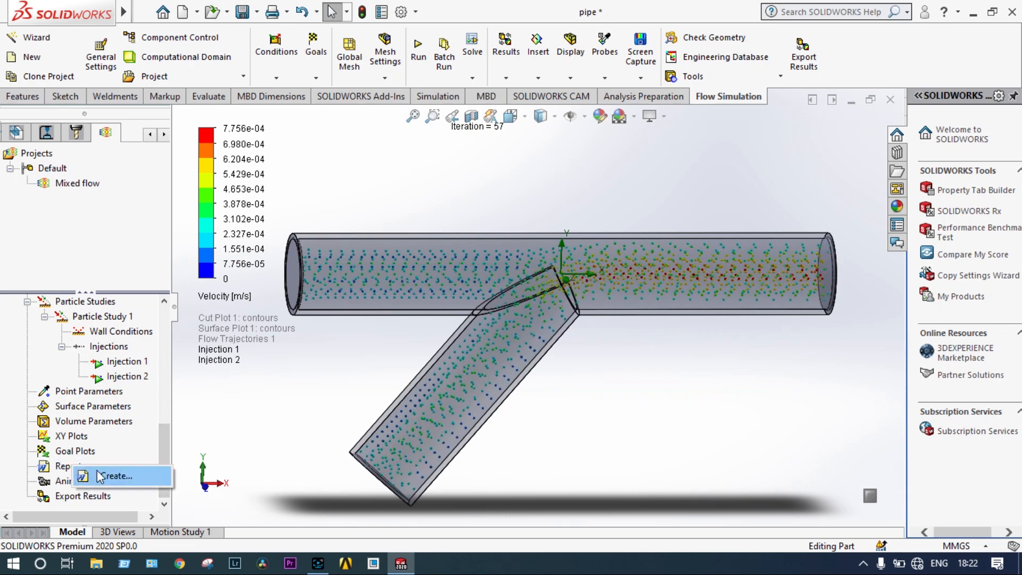
click(112, 476)
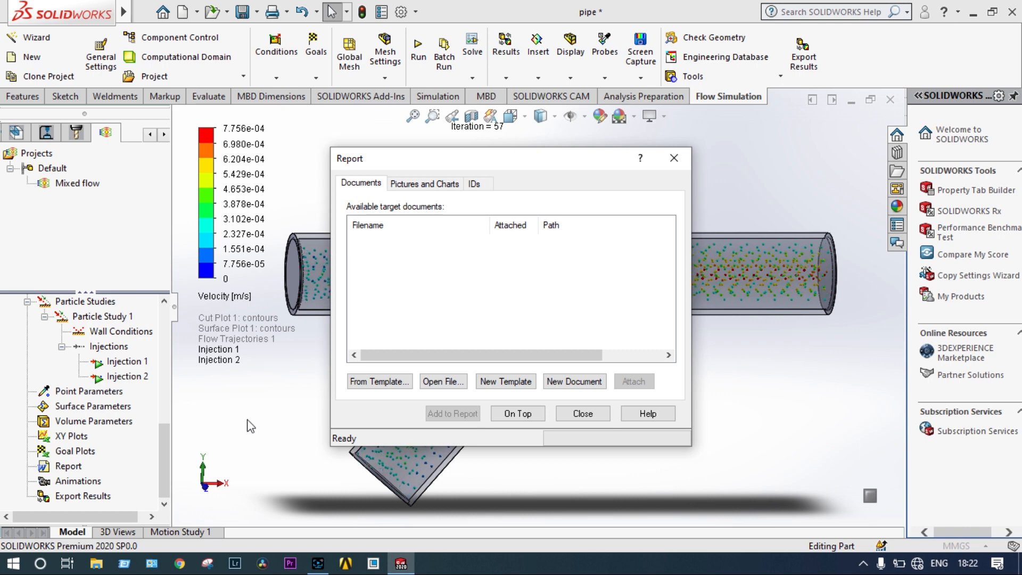
click(359, 383)
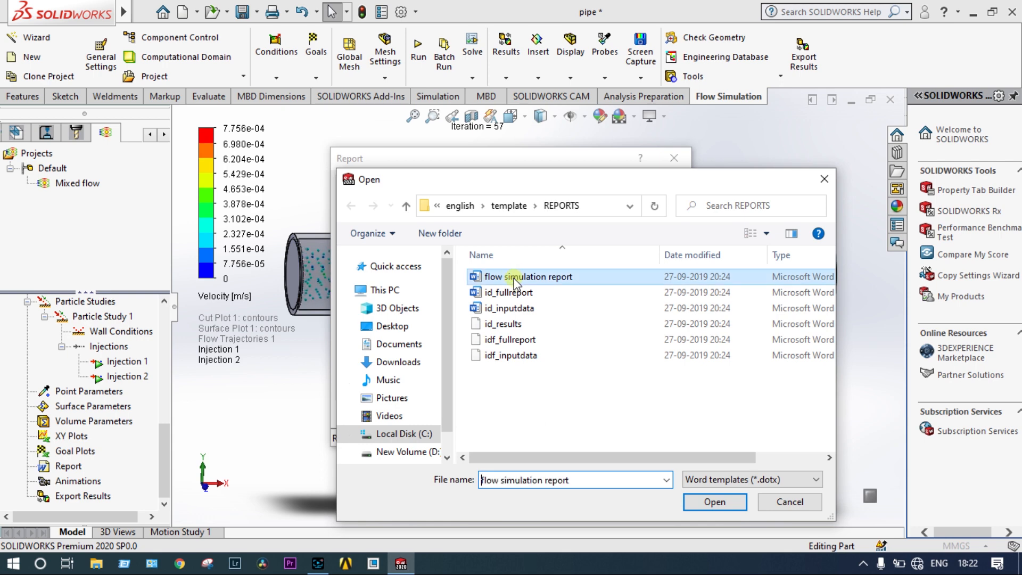
click(714, 502)
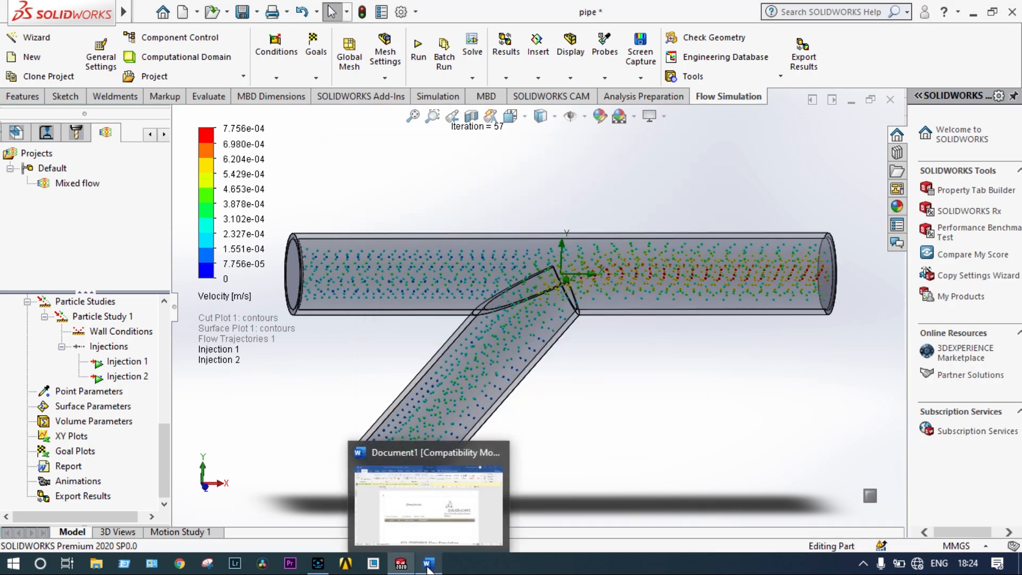
Switch to the generated report in Word and review its cover page, table of contents, general information and model information sections.
click(428, 563)
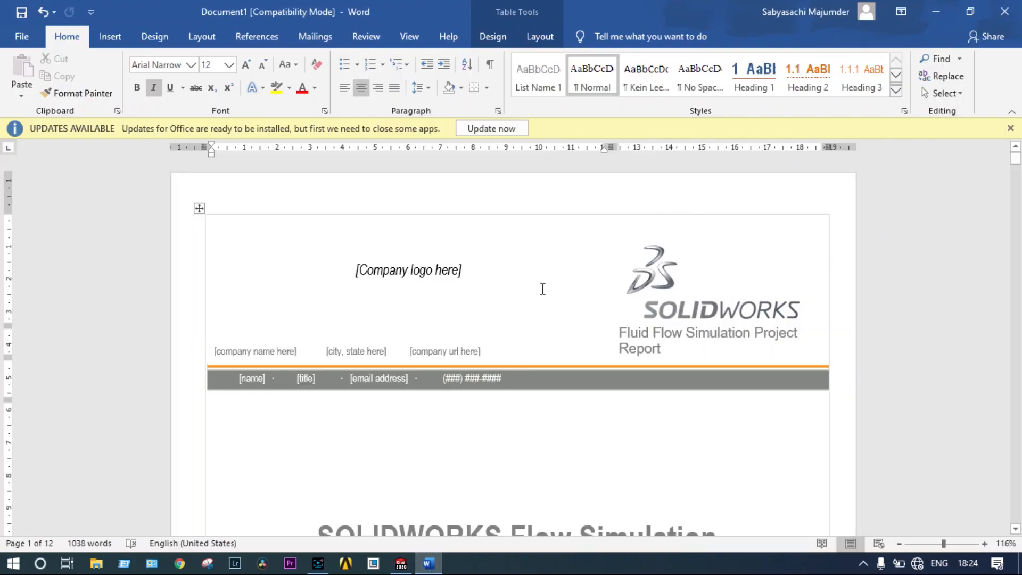
scroll(553, 306, down, 3)
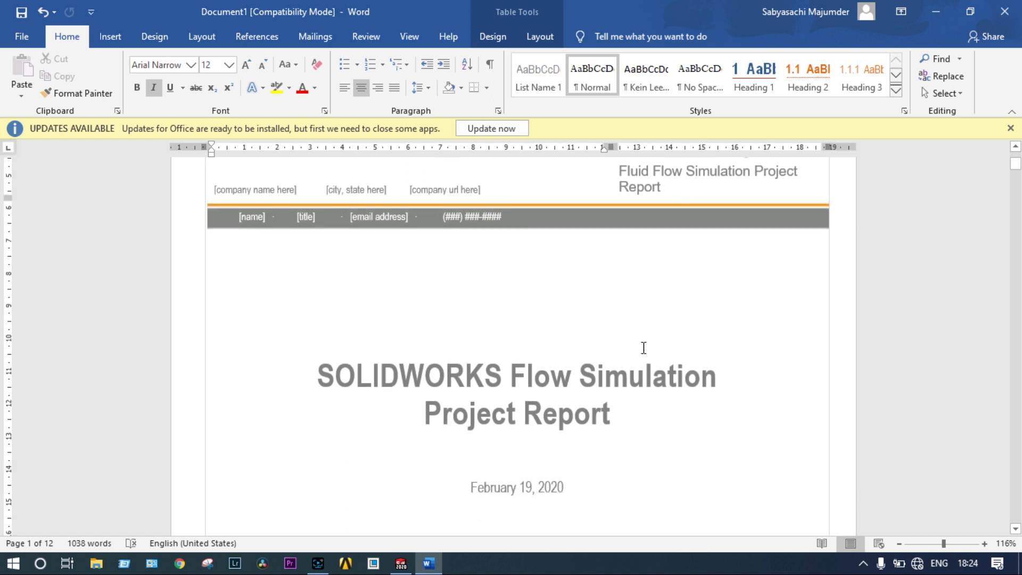
scroll(644, 347, down, 15)
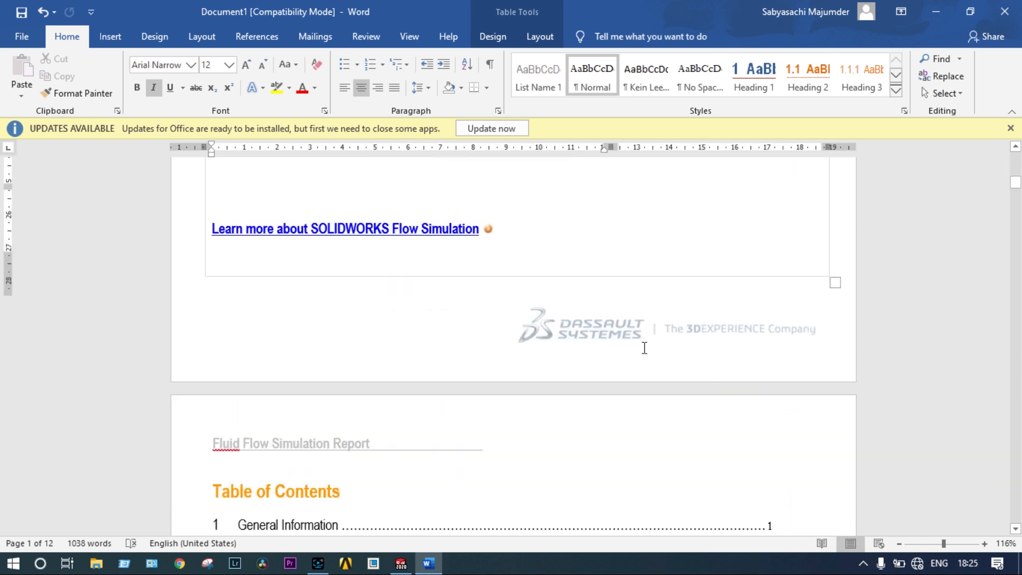
scroll(644, 347, down, 15)
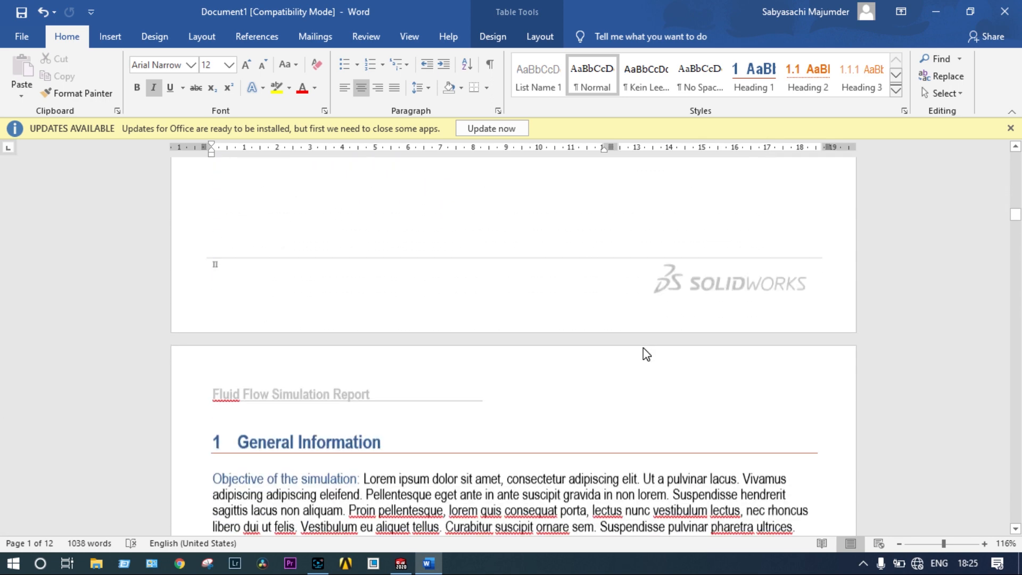
scroll(645, 352, down, 4)
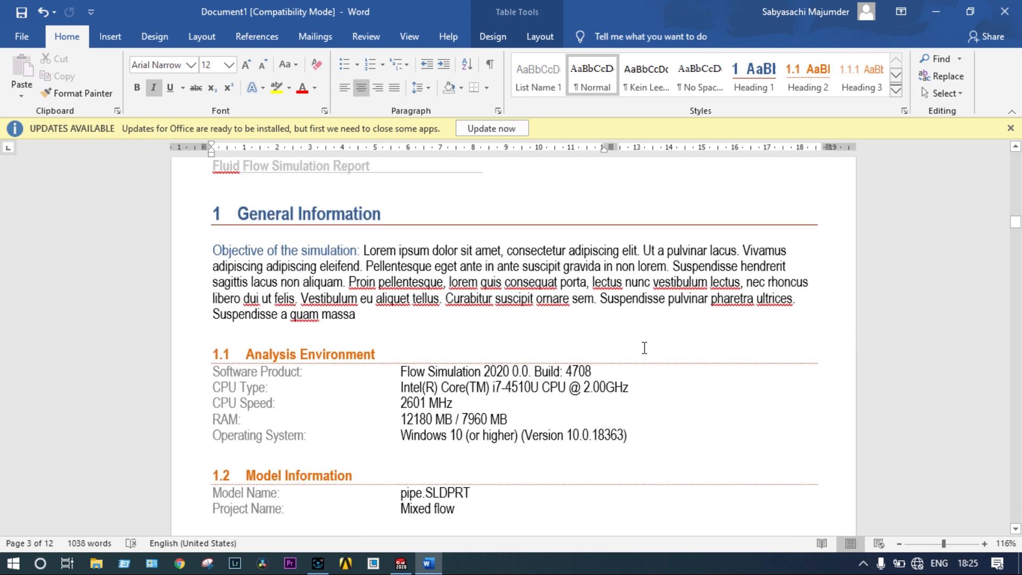
scroll(592, 471, down, 11)
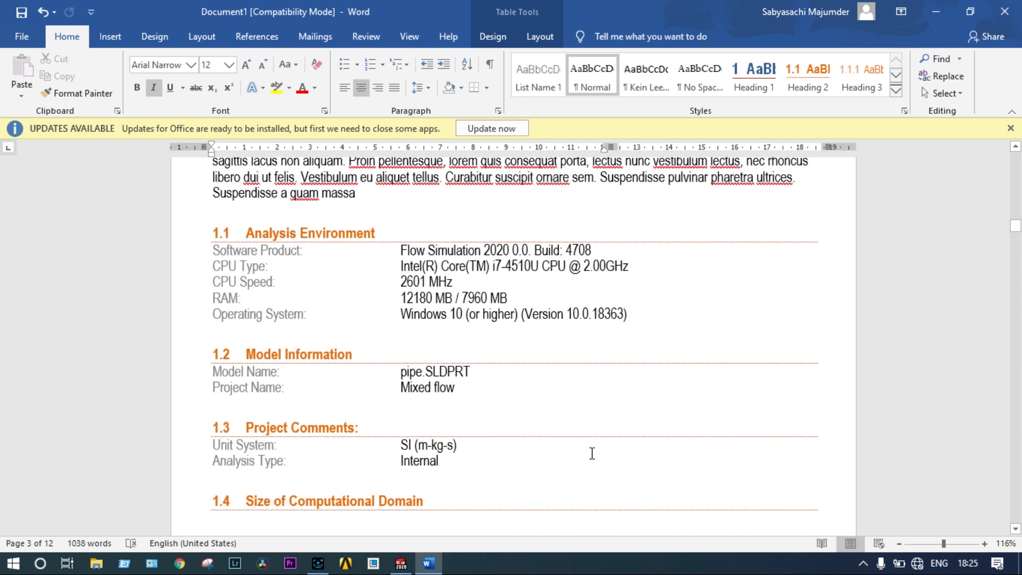
Review the report's input data: fluids, initial conditions, boundary conditions, global and surface goals, and analysis time.
scroll(588, 433, down, 6)
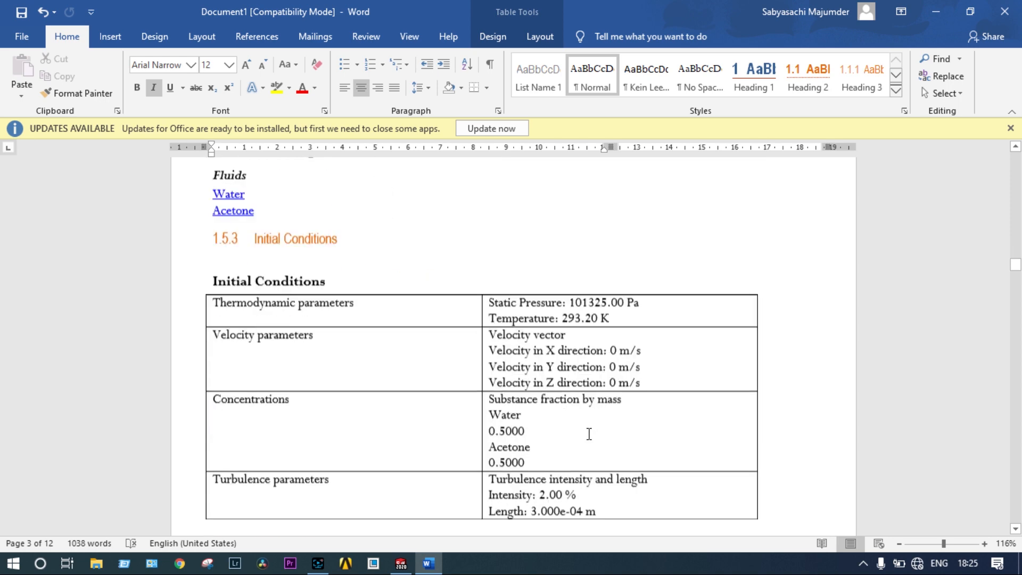
scroll(589, 434, down, 10)
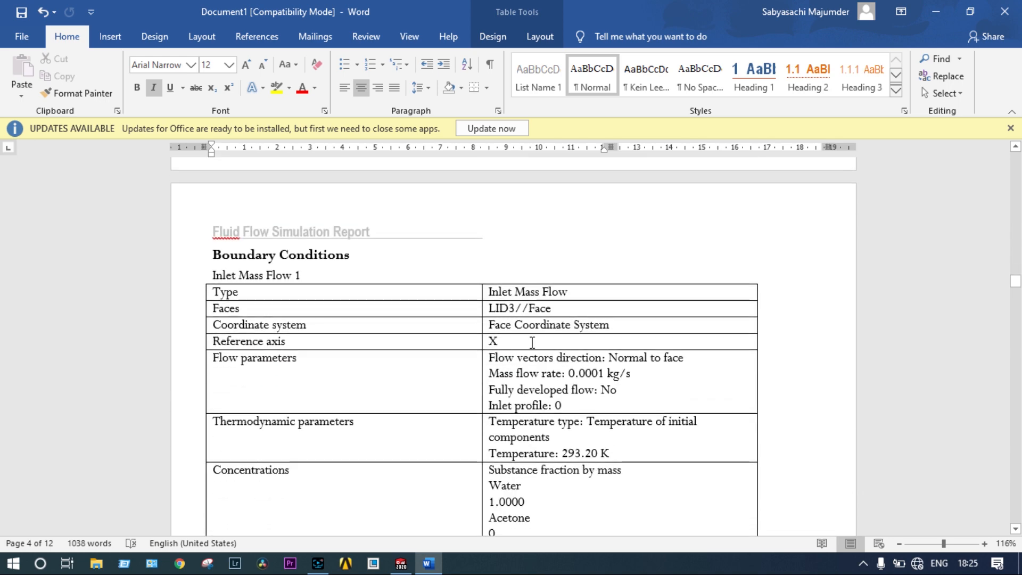
scroll(531, 342, down, 15)
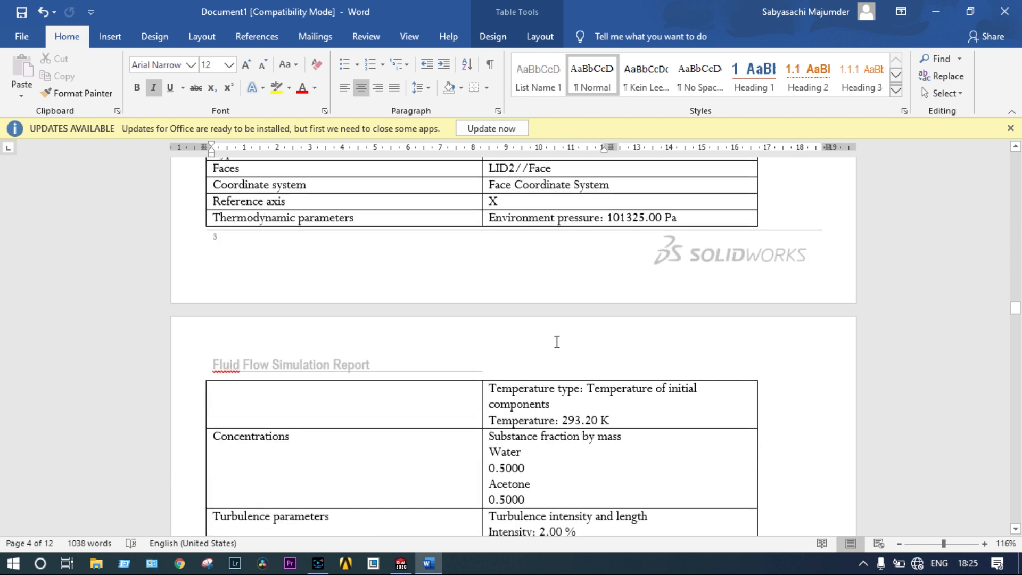
scroll(556, 342, down, 10)
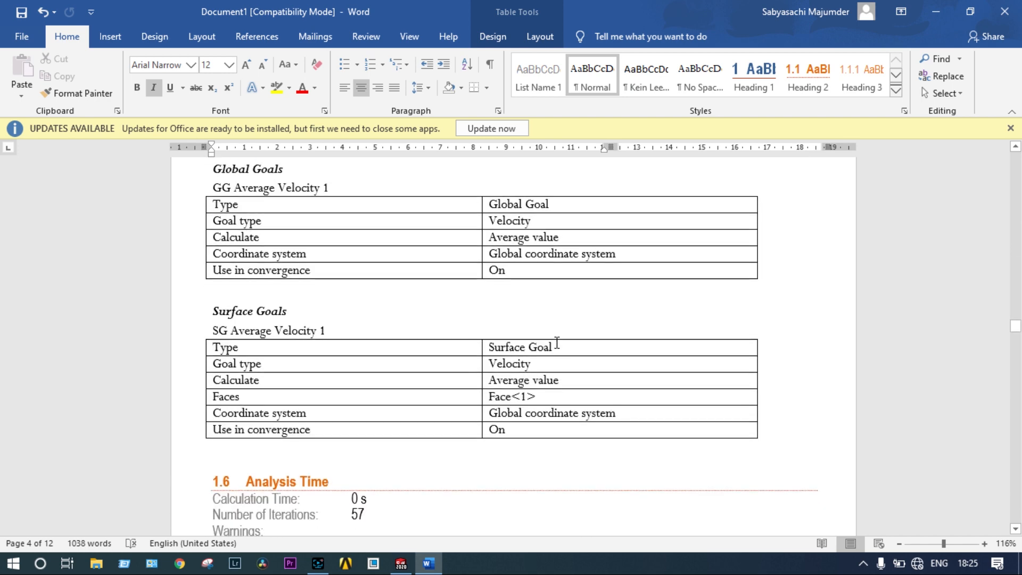
scroll(556, 342, down, 3)
scroll(557, 343, up, 6)
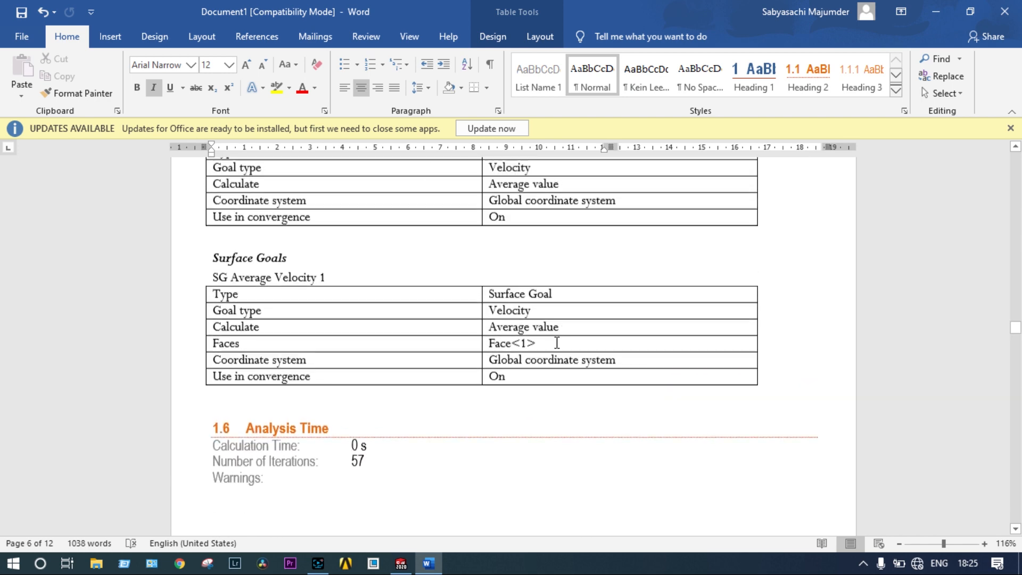
Examine the report's analysis goals table and global min/max table in the Results section.
scroll(558, 347, down, 11)
scroll(556, 344, down, 8)
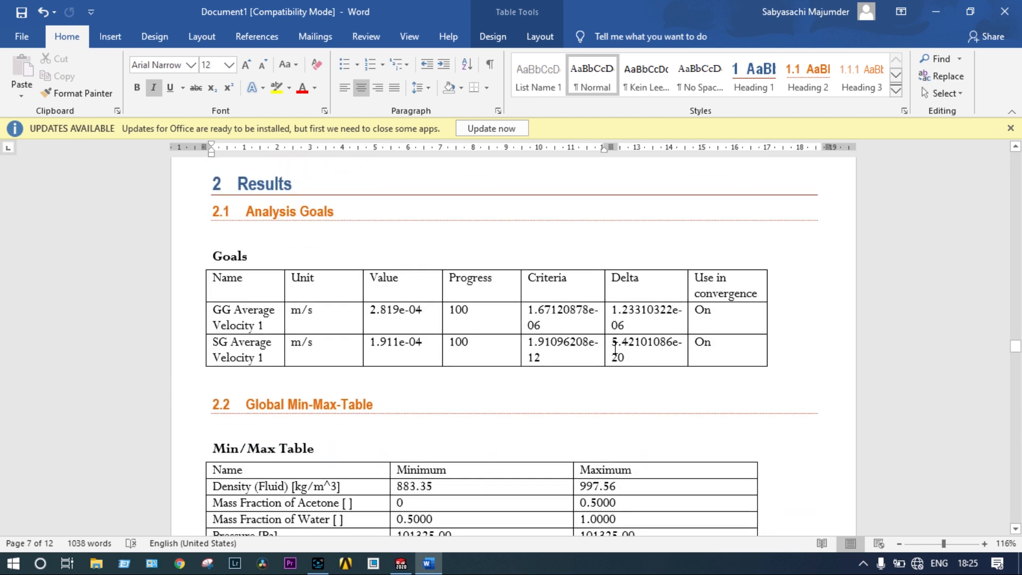
scroll(614, 349, down, 10)
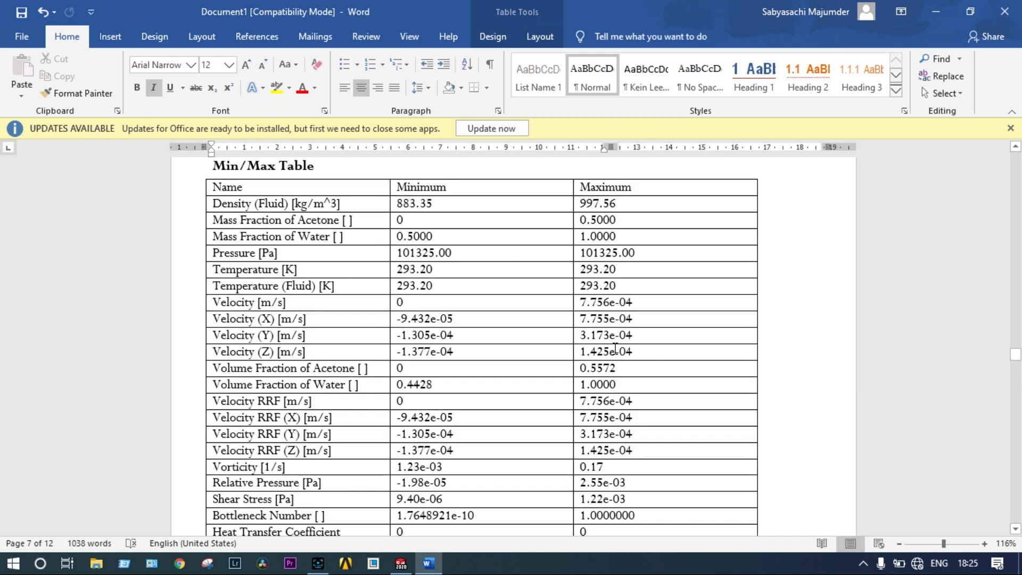
scroll(614, 348, down, 14)
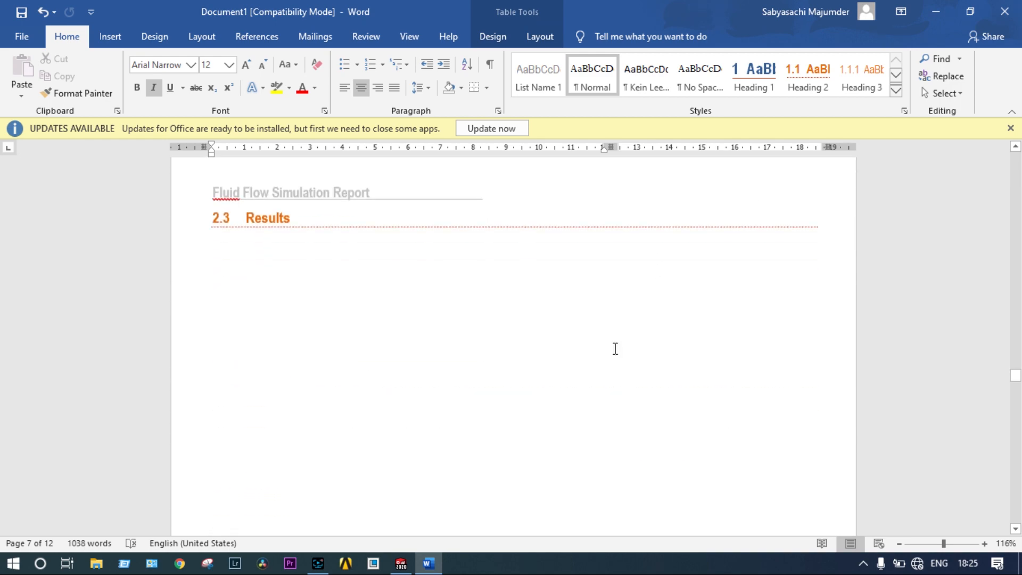
Check the water material data in the report's appendix, and close the report to return to the whole pipe model in SOLIDWORKS.
scroll(614, 348, down, 10)
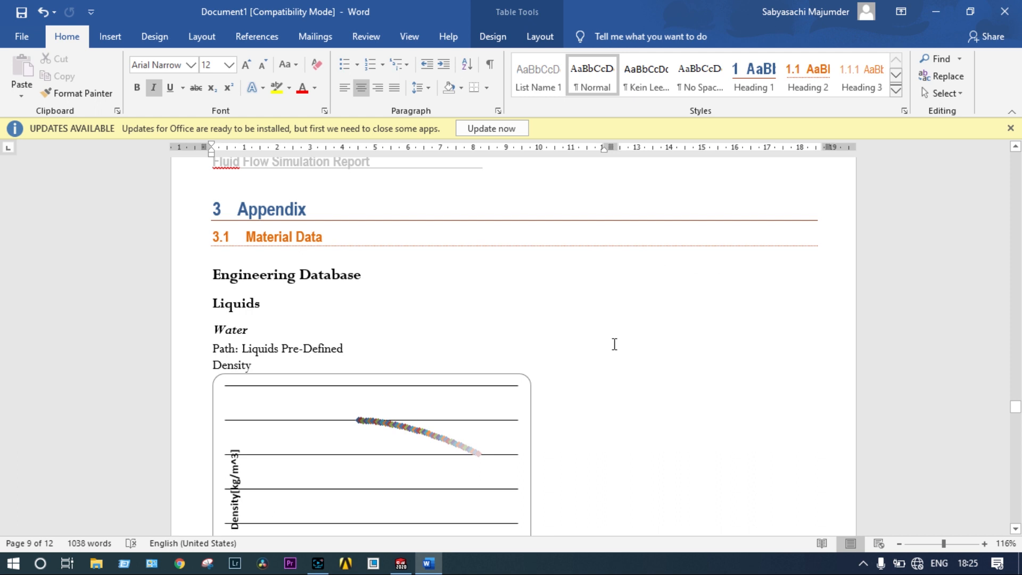
scroll(614, 344, down, 4)
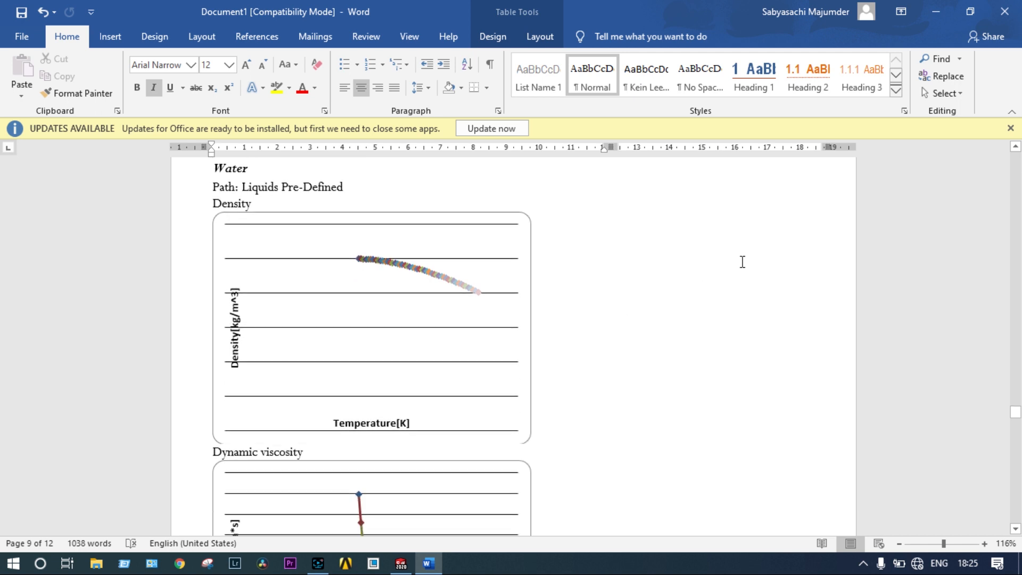
click(1004, 11)
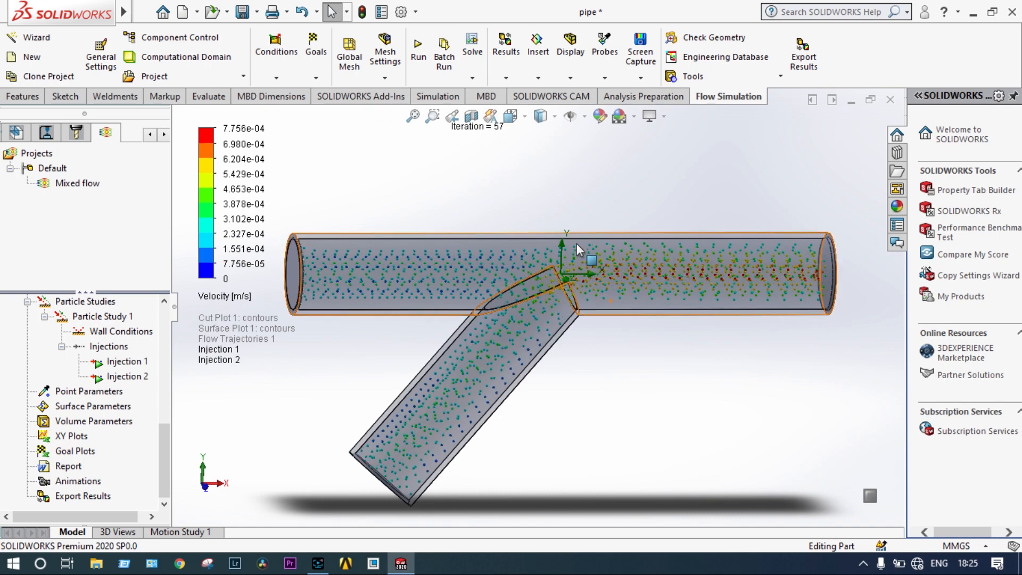
key(f)
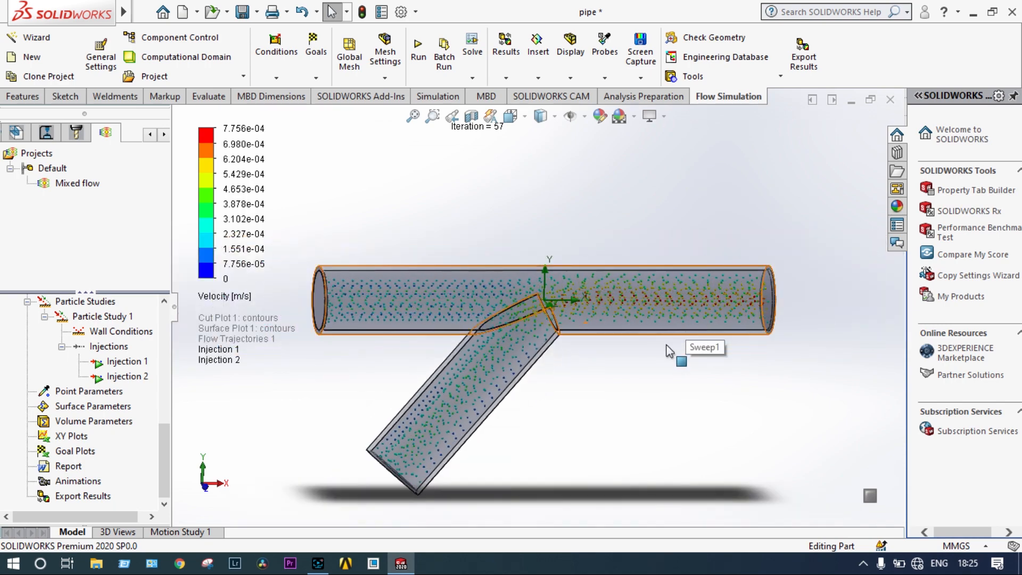